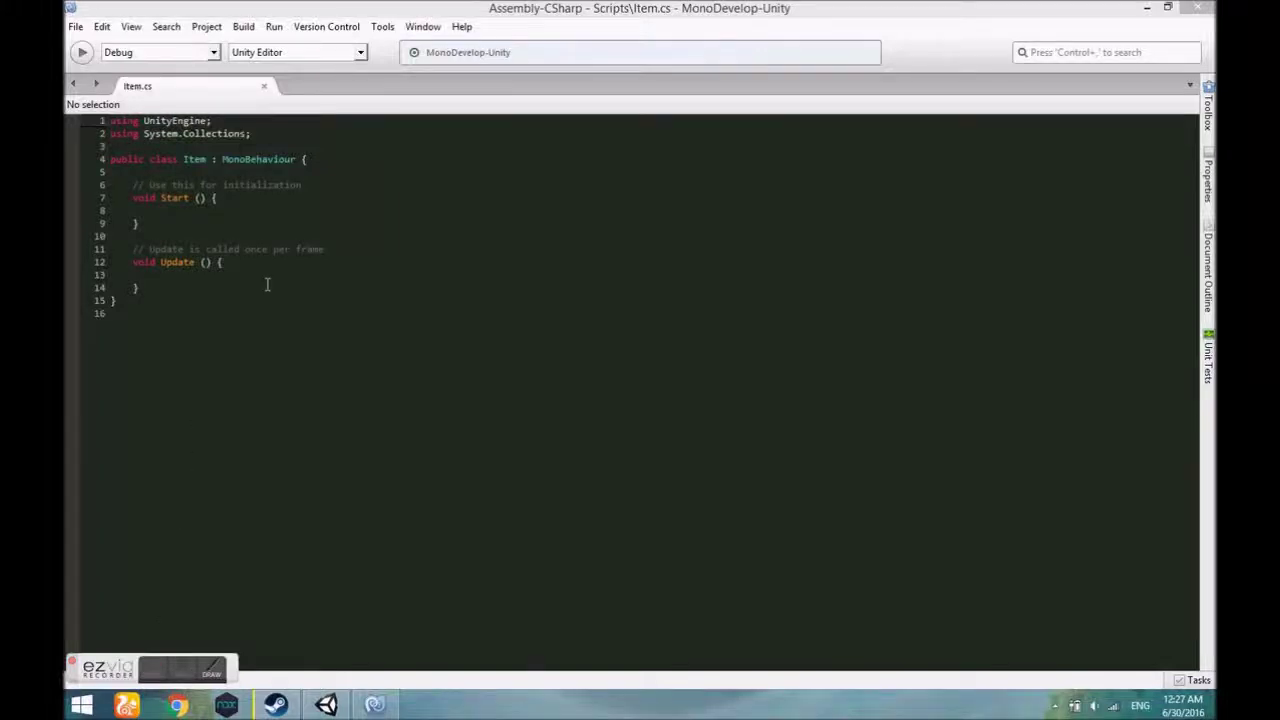
Step: Delete Item's default Start and Update methods and remove the MonoBehaviour base class
drag(146, 292, 74, 183)
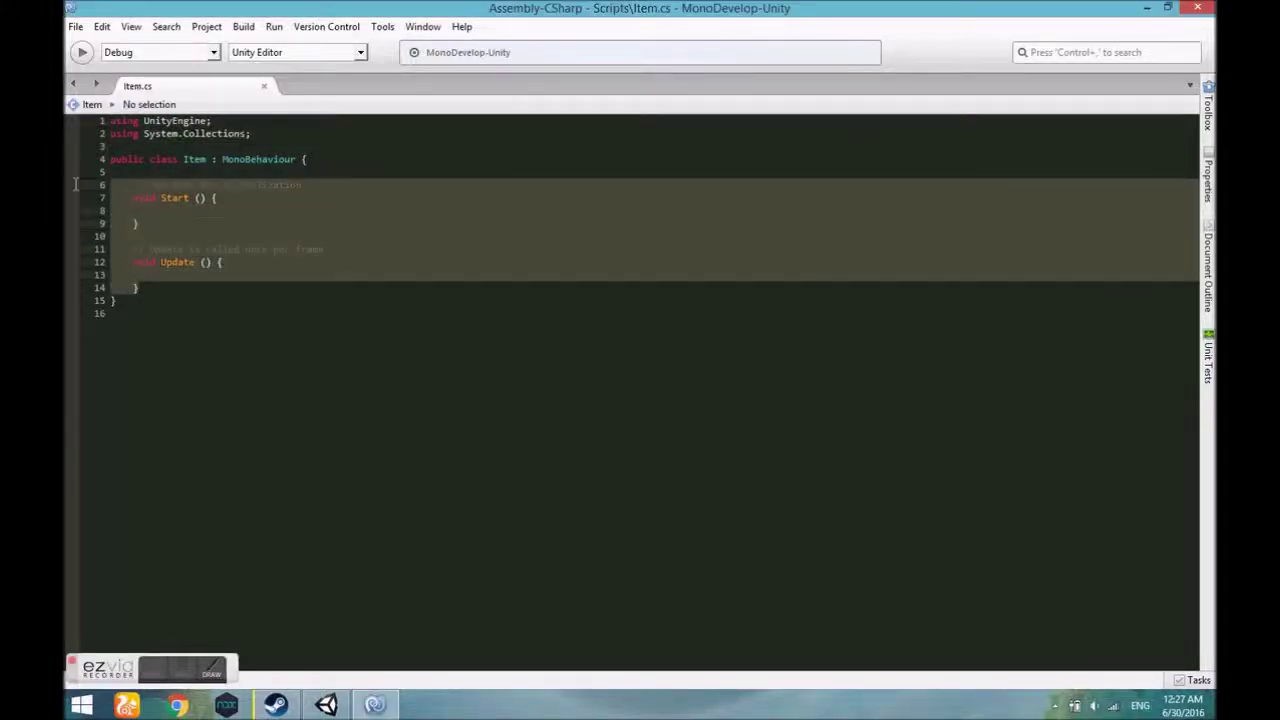
key(Delete)
click(123, 199)
key(BackSpace)
double_click(258, 159)
key(BackSpace)
key(BackSpace)
key(BackSpace)
key(BackSpace)
click(135, 200)
key(Return)
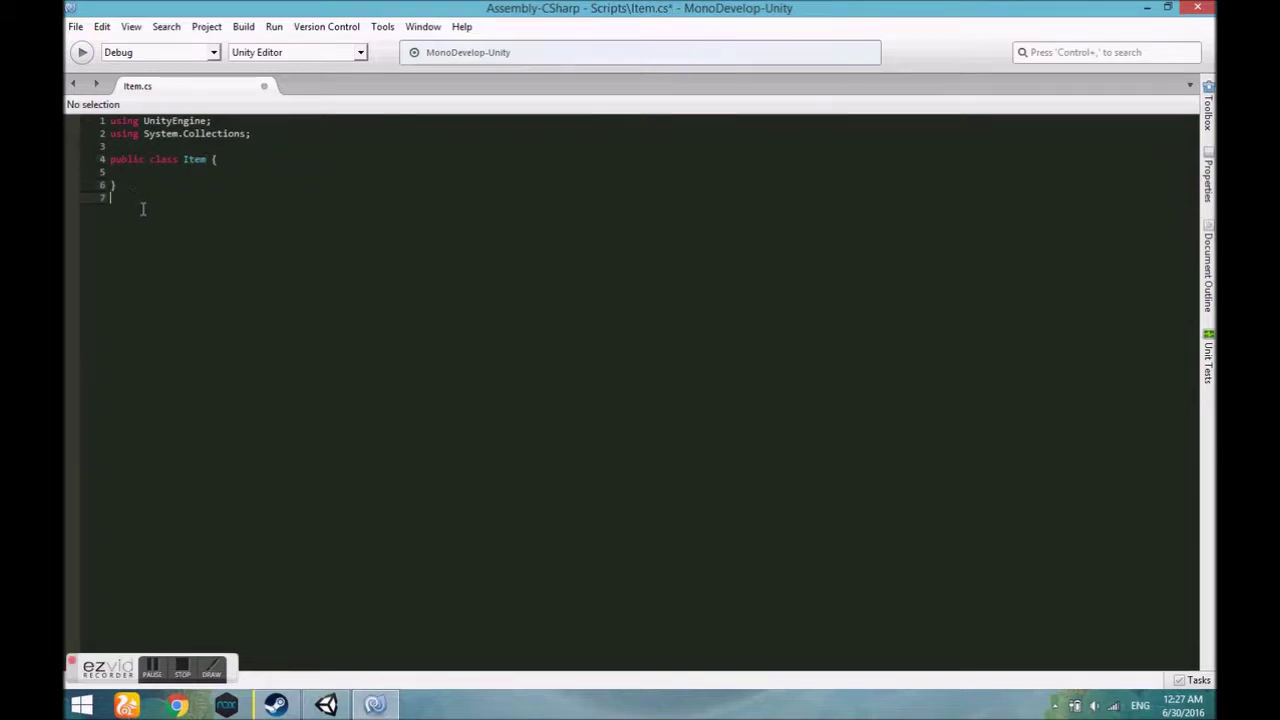
Step: Add the fields public string itemName and public int itemAmount to the Item class
click(156, 174)
key(Return)
key(Return)
key(Up)
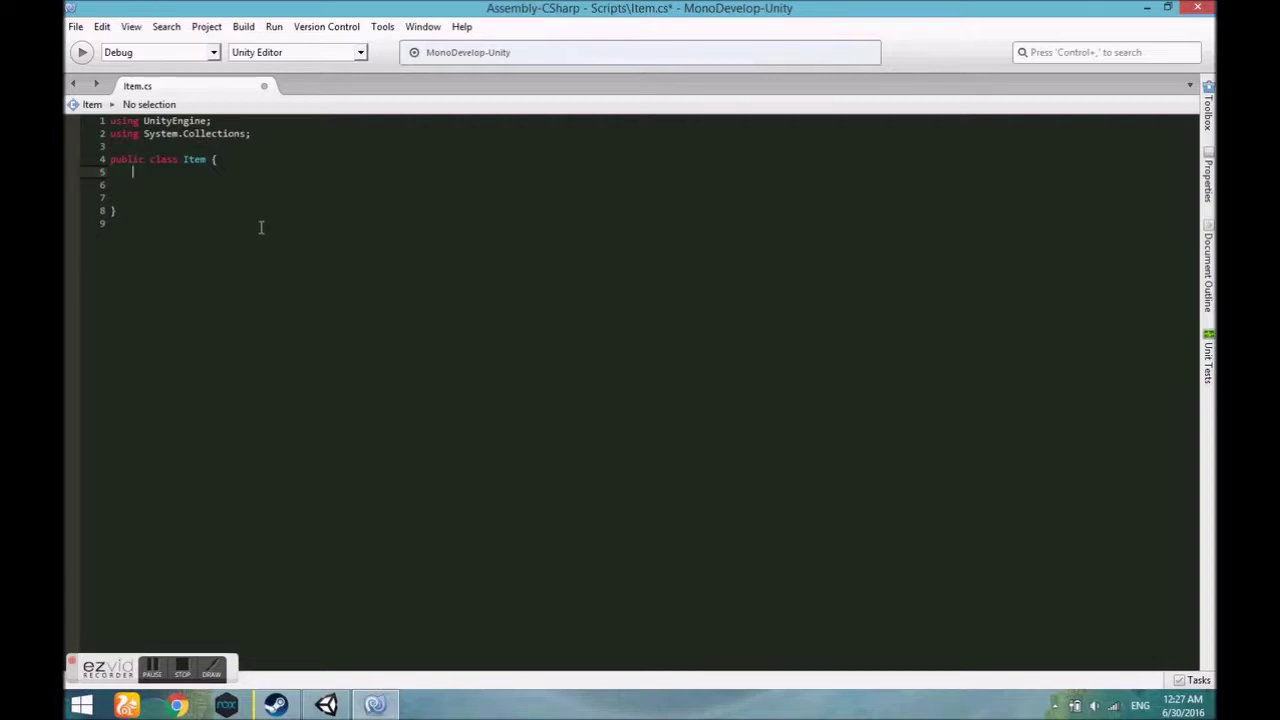
text(public )
text(string )
text(itemN)
text(ame;)
key(Return)
text(public )
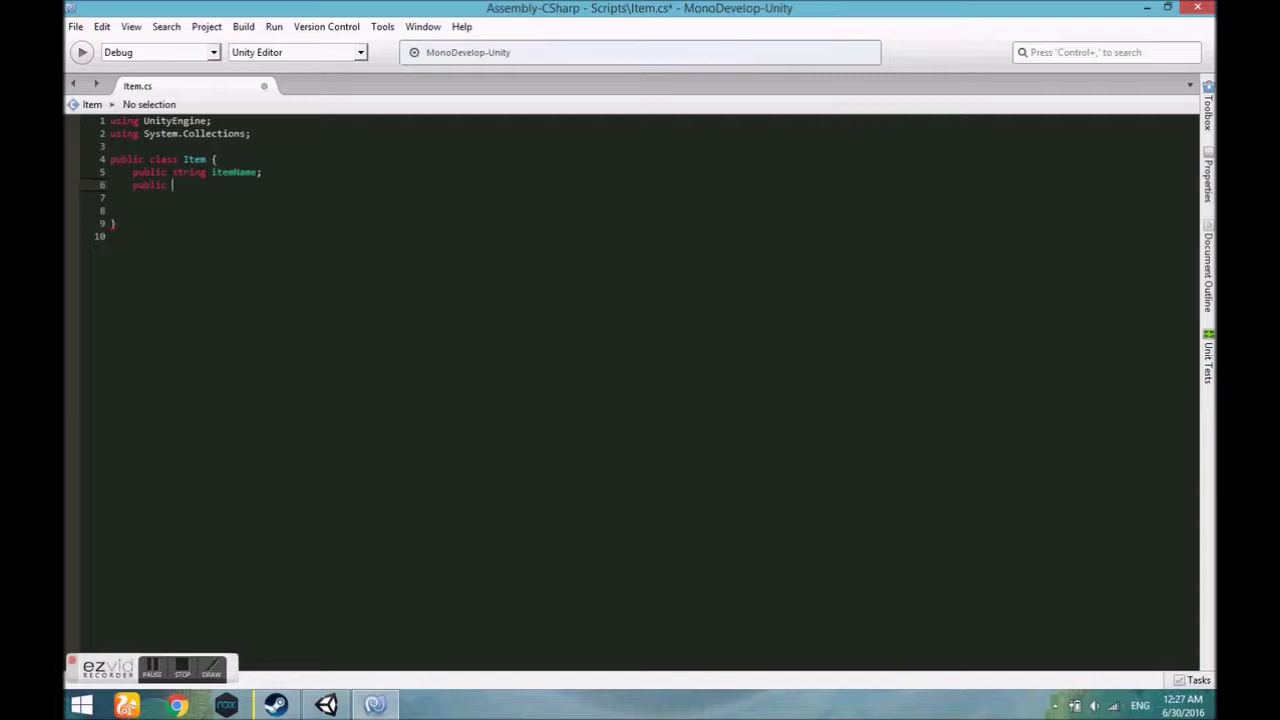
text(int)
text( itemAmount;)
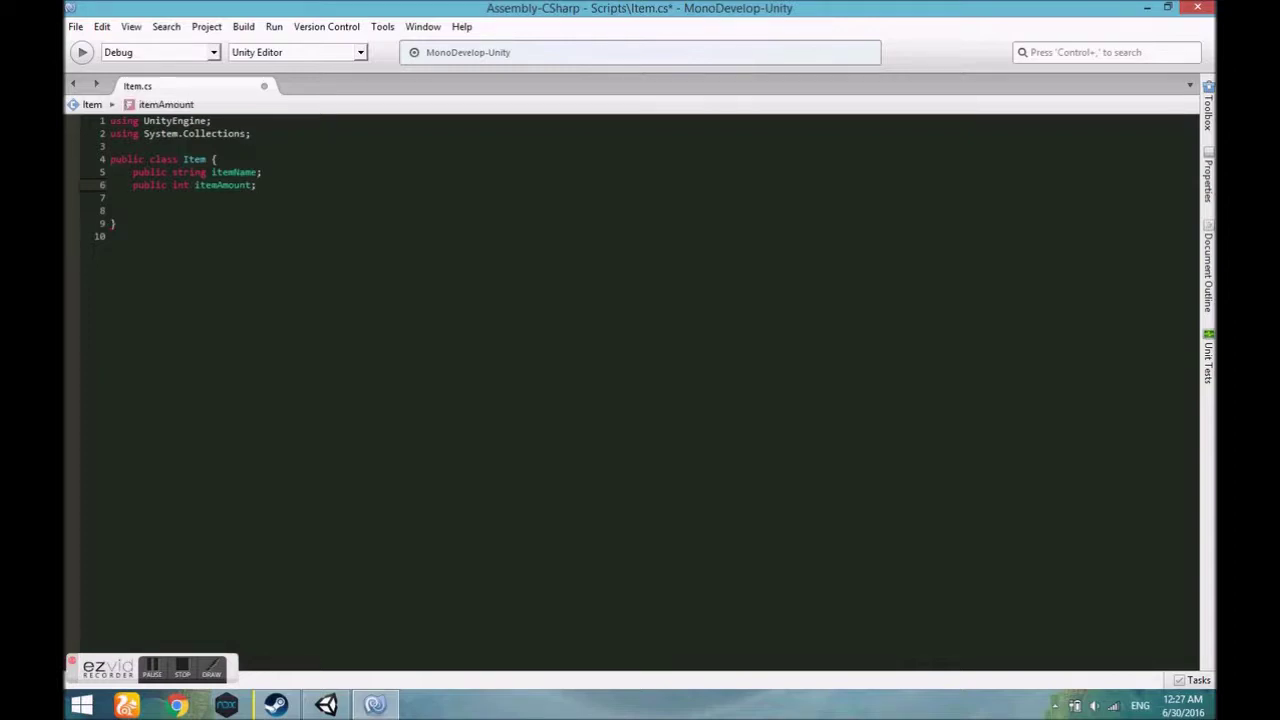
click(132, 197)
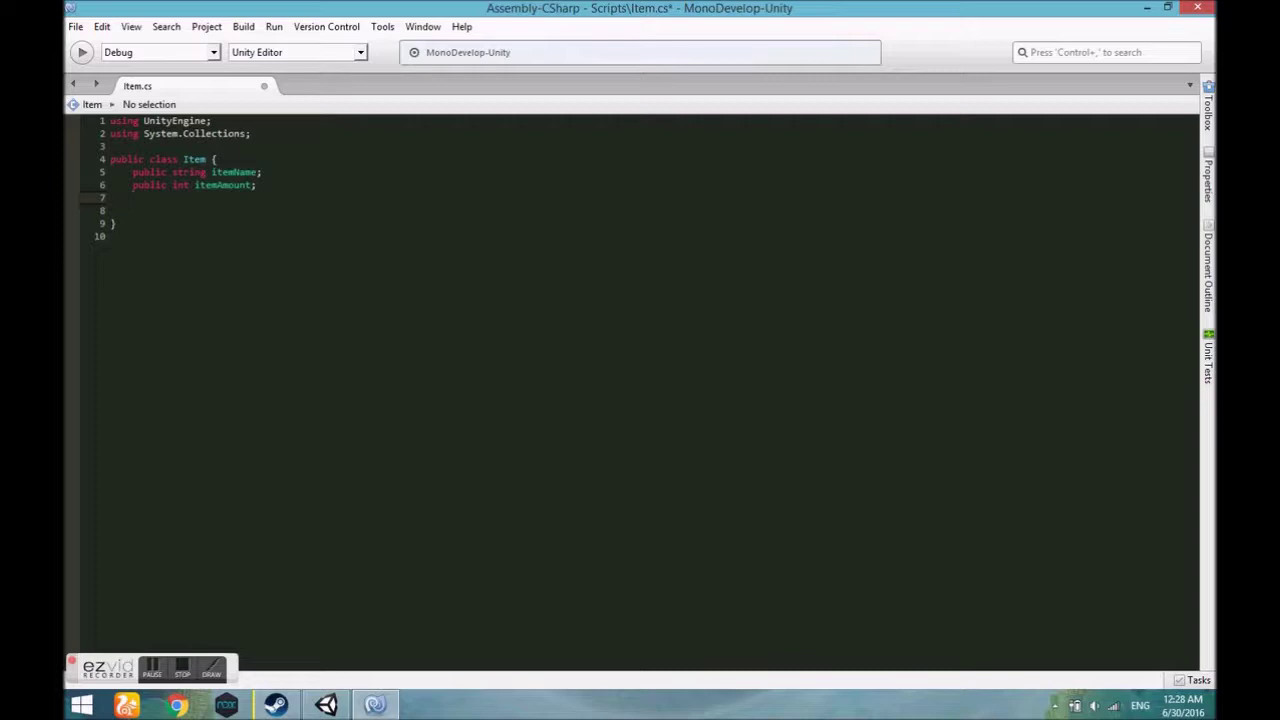
key(Return)
Step: Declare a public Item(string iName, int iAmount) constructor with an empty body
text(publi)
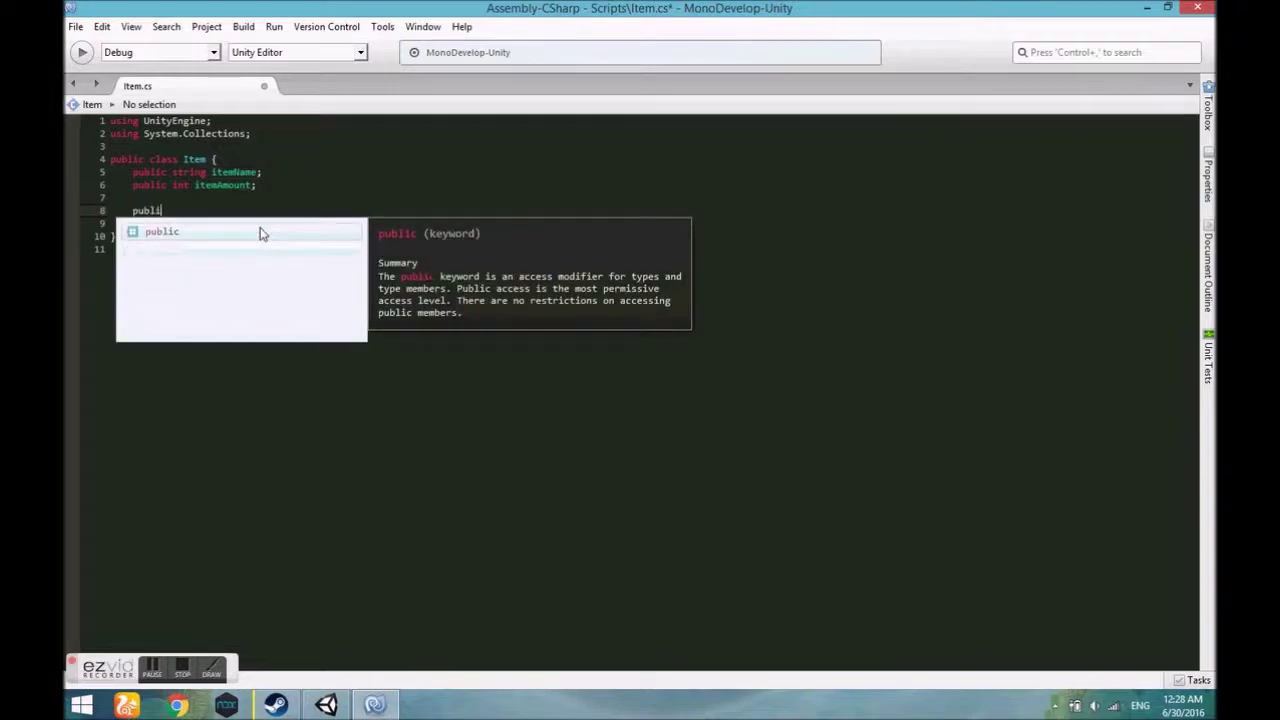
key(BackSpace)
key(BackSpace)
key(BackSpace)
key(BackSpace)
key(BackSpace)
text(public it)
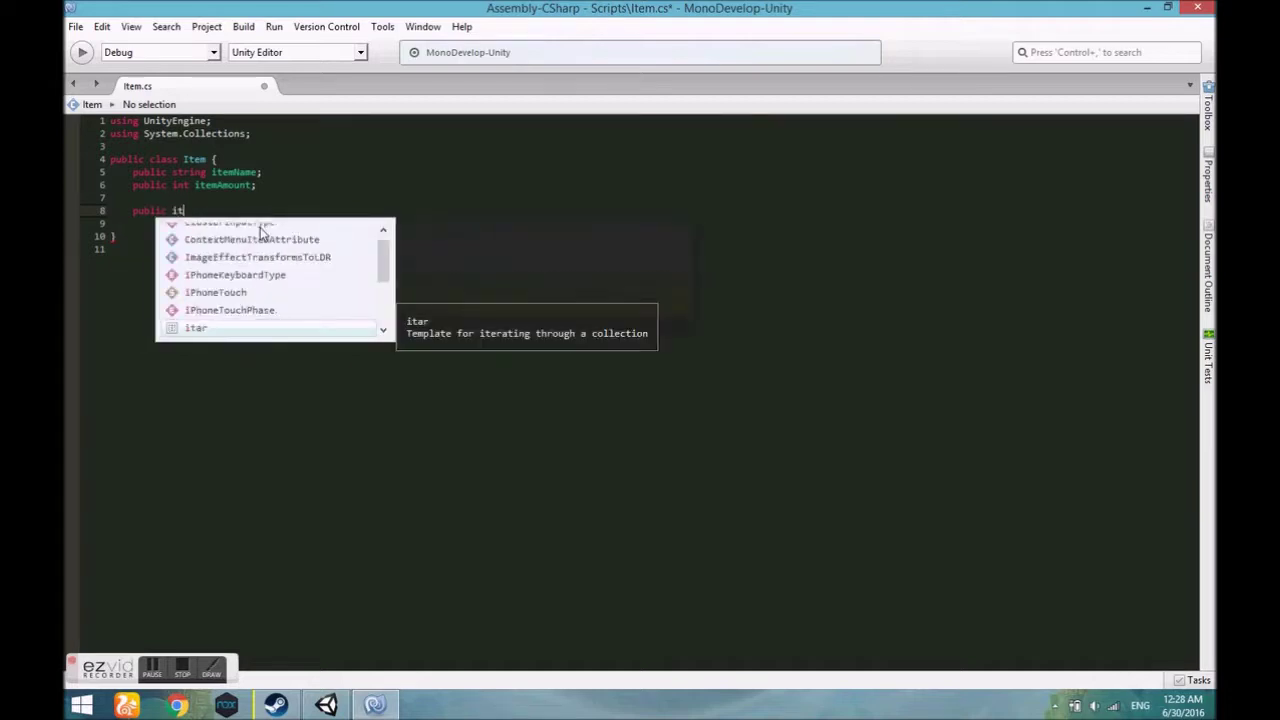
text(em)
key(Return)
text(())
key(Return)
text({)
key(Return)
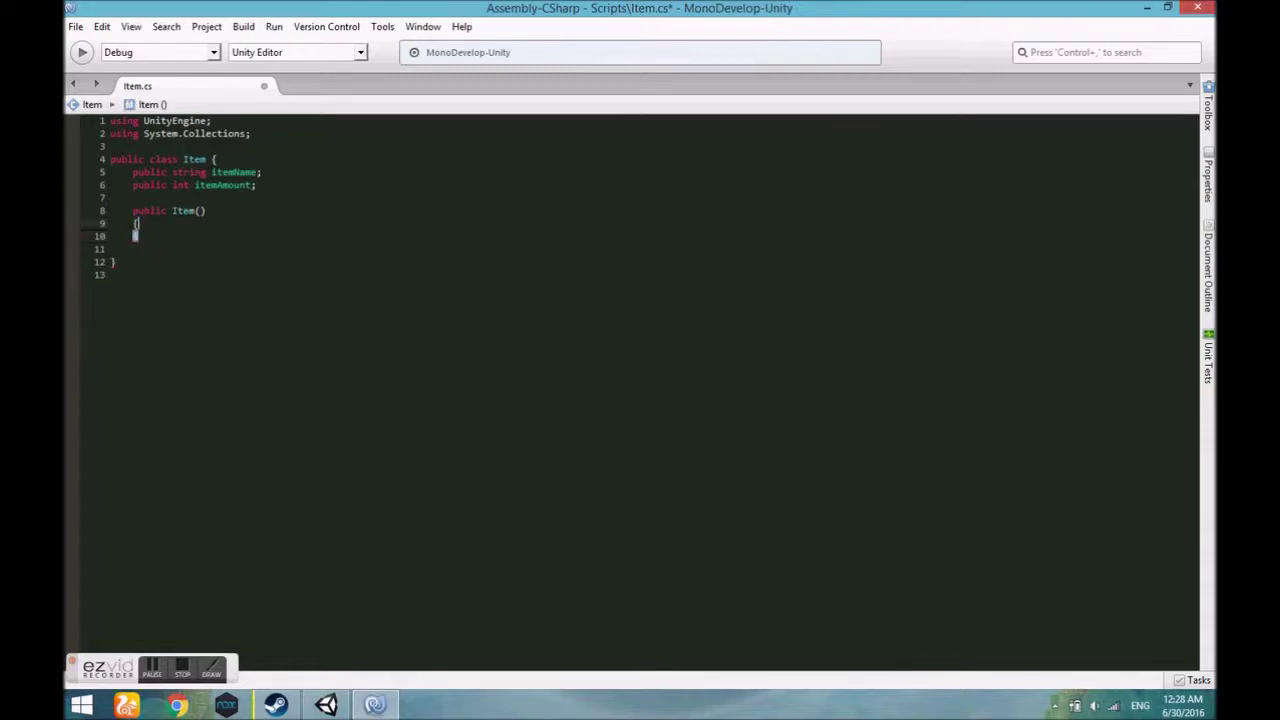
key(Return)
click(199, 210)
text(string i)
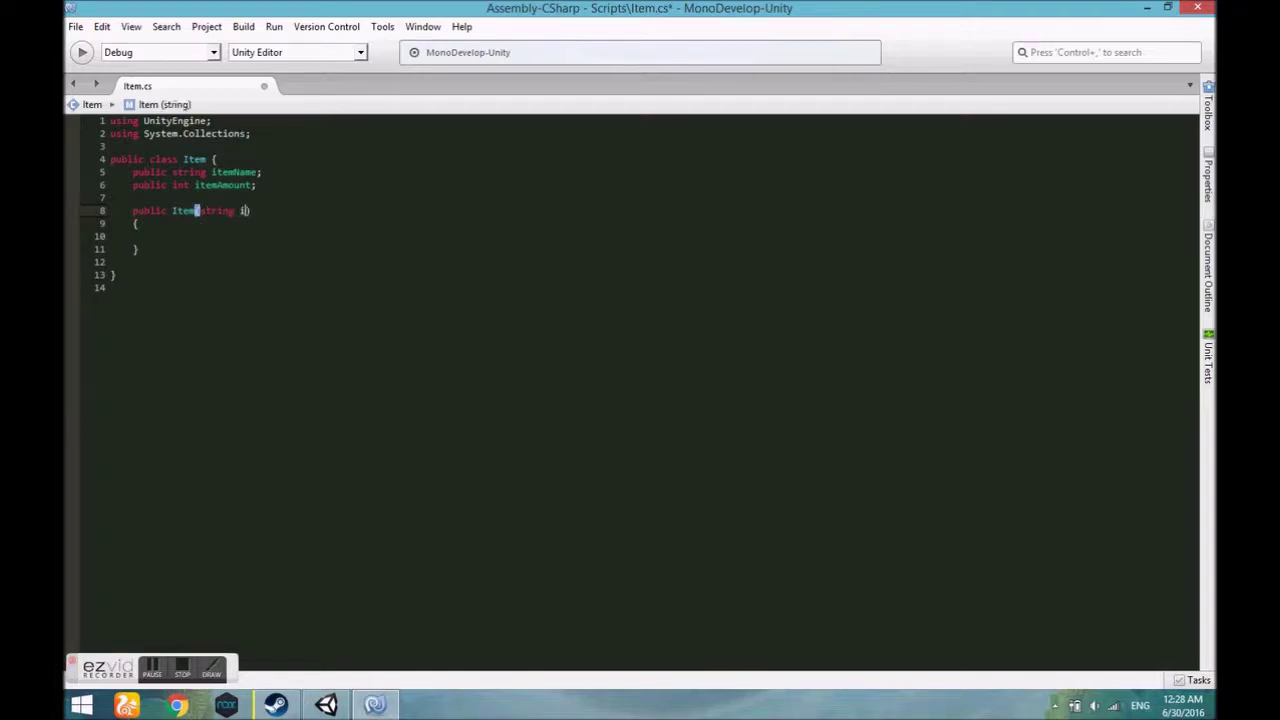
text(Name)
text(, )
text(int )
text(iAmount)
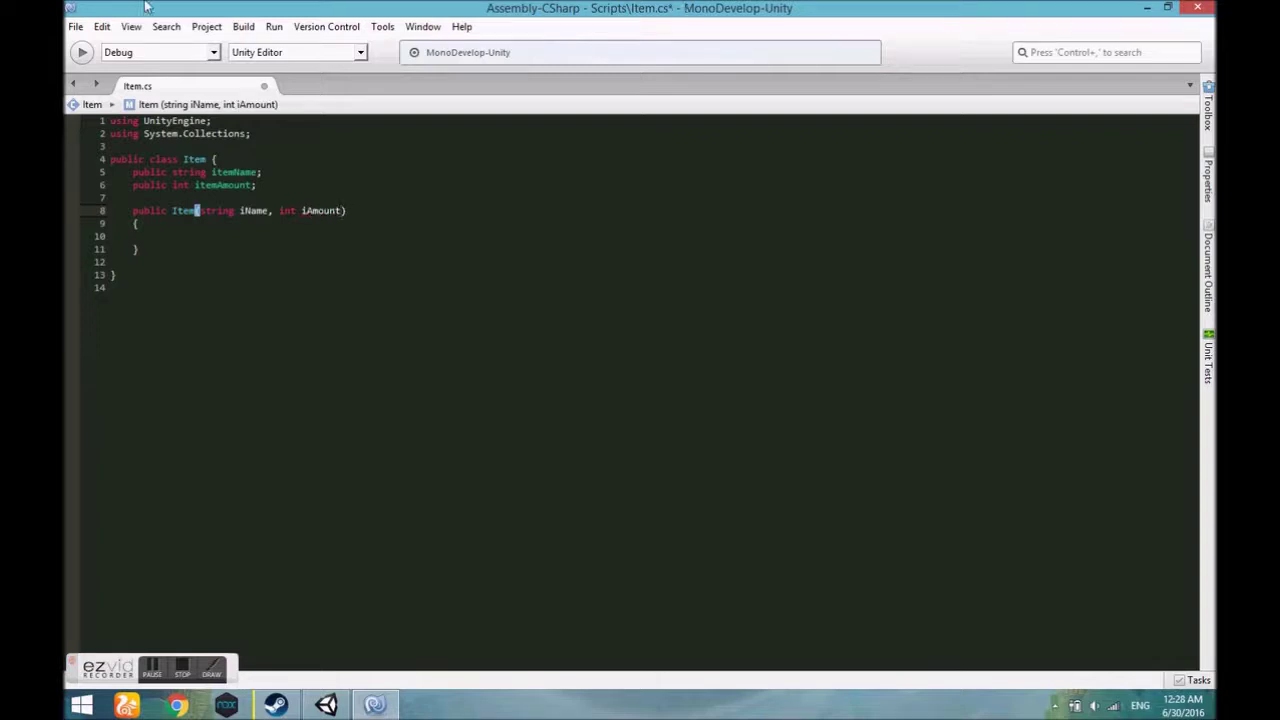
Step: Fill the constructor with the iName/itemName and iAmount/itemAmount assignments and save Item.cs
click(156, 238)
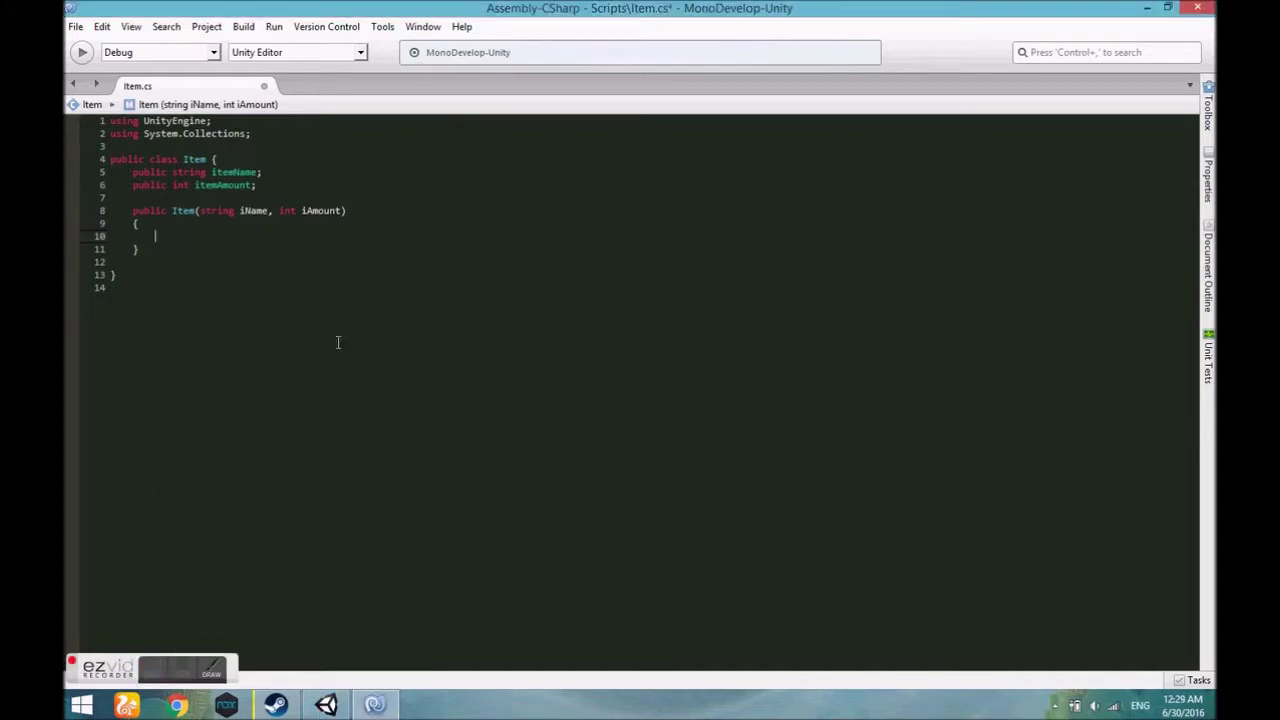
text(inam)
key(BackSpace)
key(BackSpace)
key(BackSpace)
text(inam)
key(Return)
text(= itemName;)
key(Return)
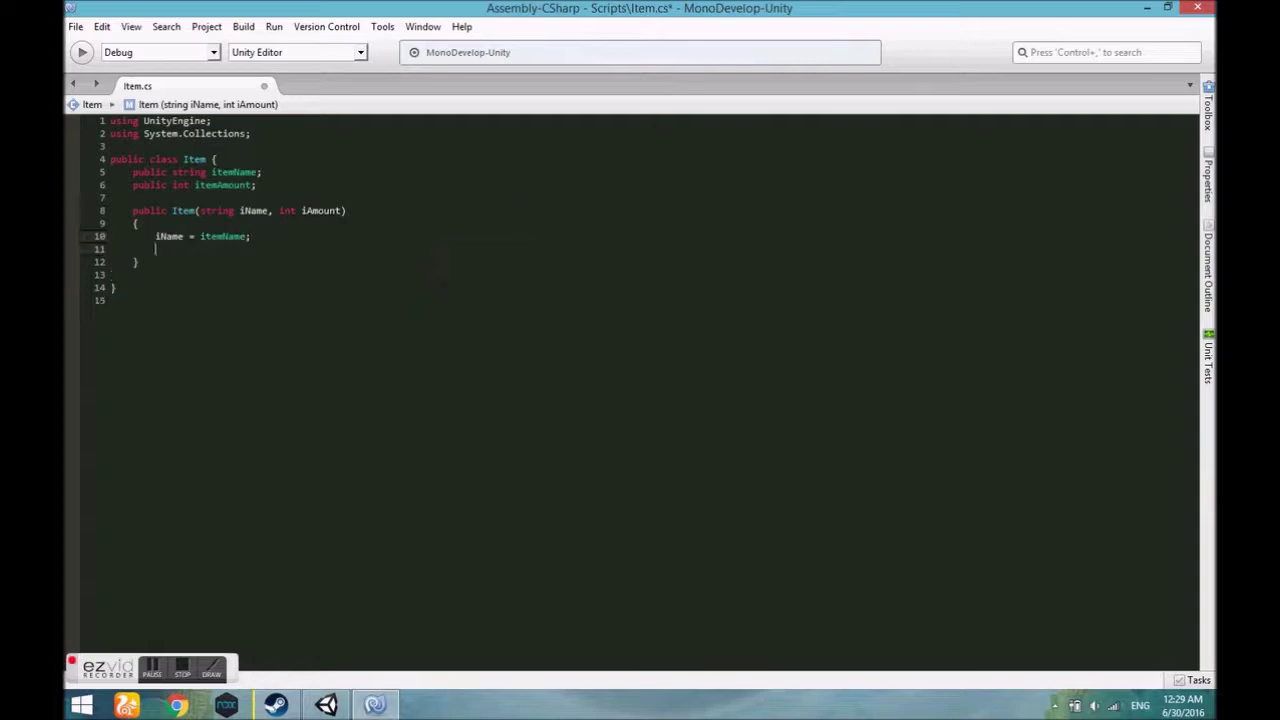
text(iA)
key(Return)
text(i)
text(temAm)
key(Return)
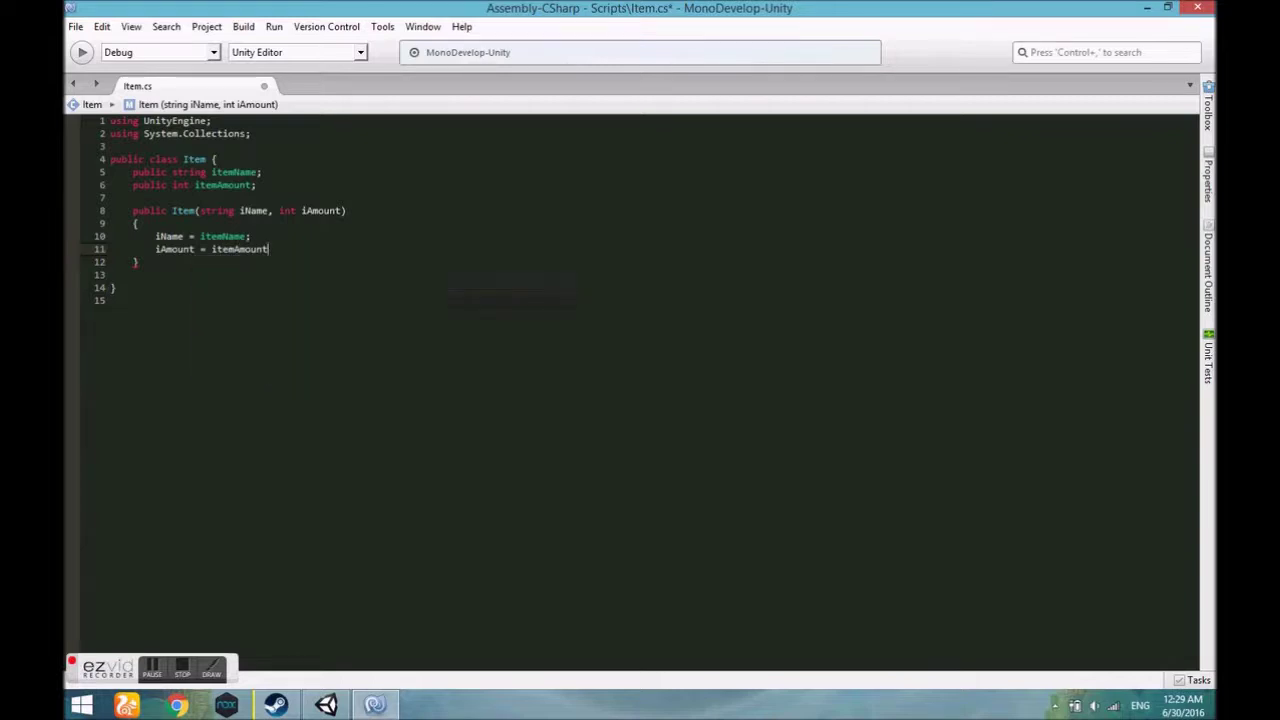
text(;)
click(144, 275)
key(ctrl+s)
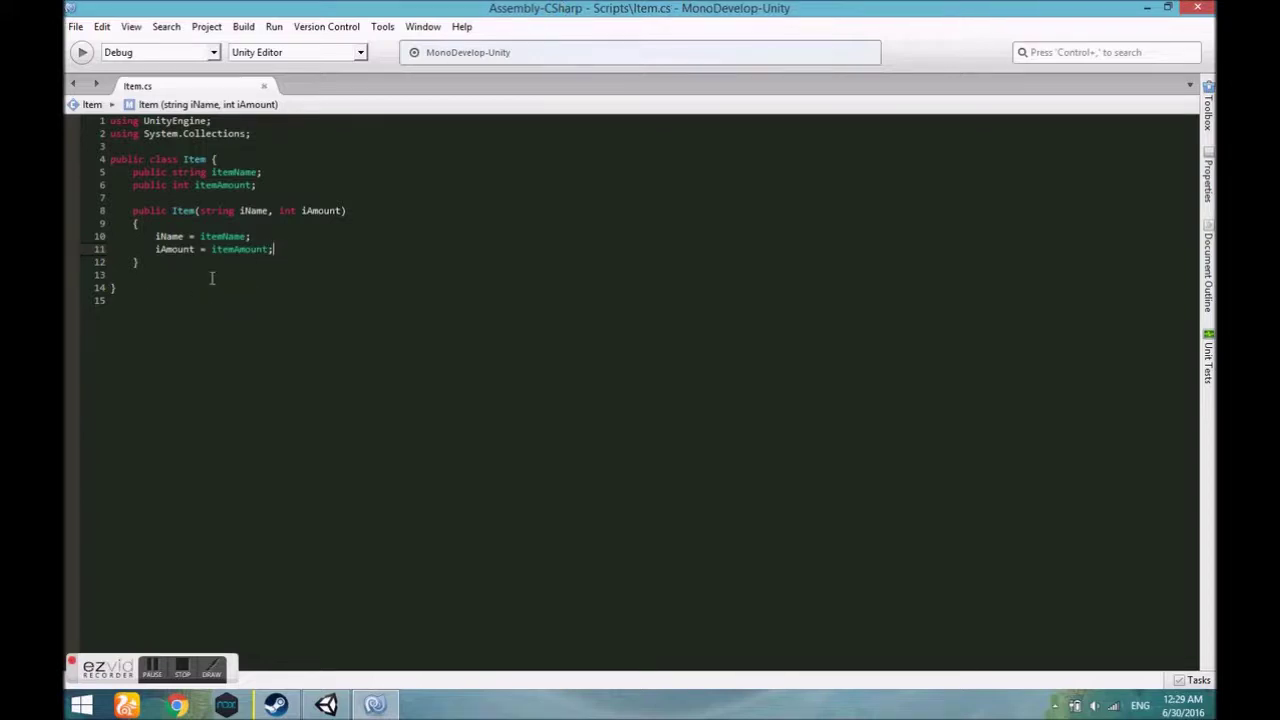
Step: Add the [System.Serializable] attribute above the Item class and save Item.cs again
click(136, 147)
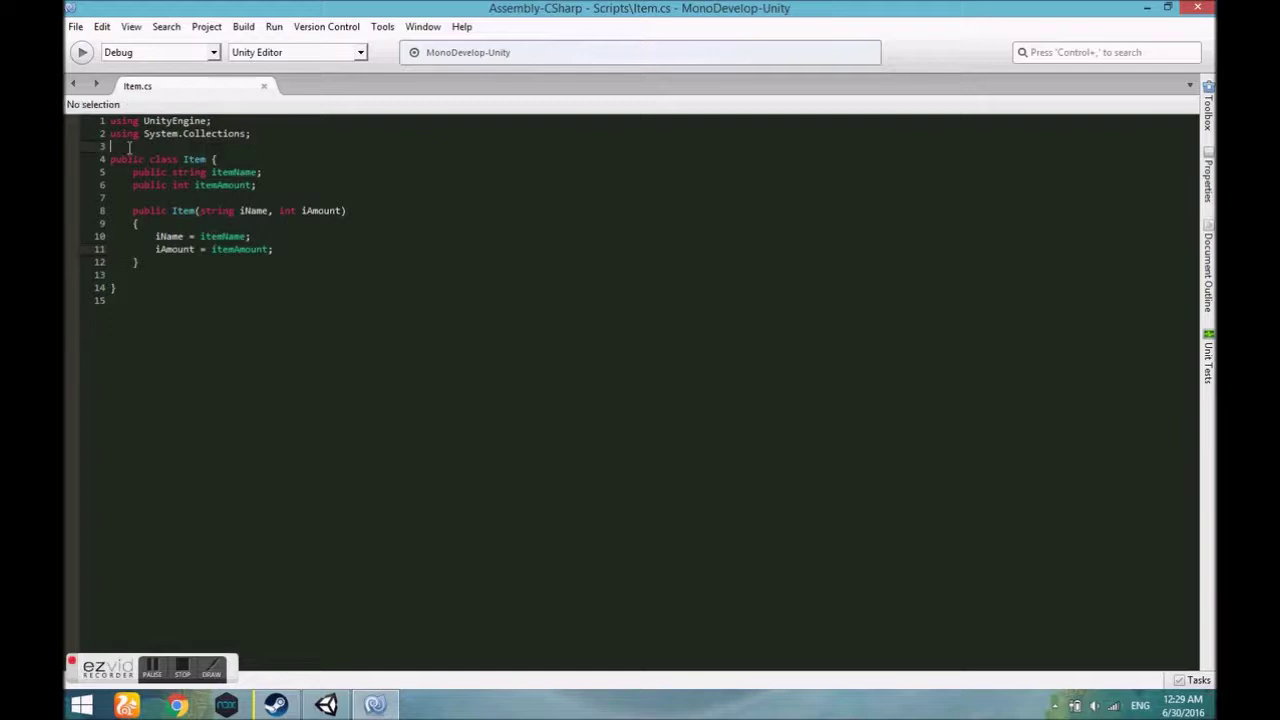
key(Return)
text([)
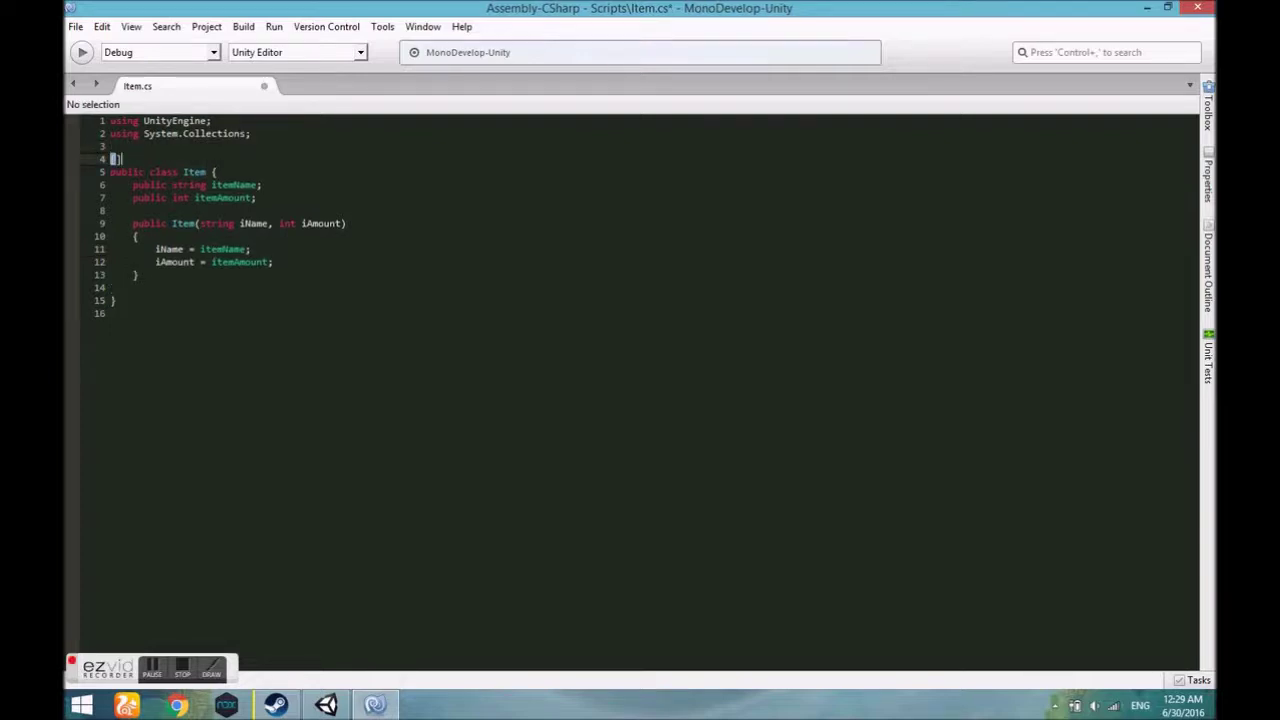
text(System)
text(.seria)
key(Return)
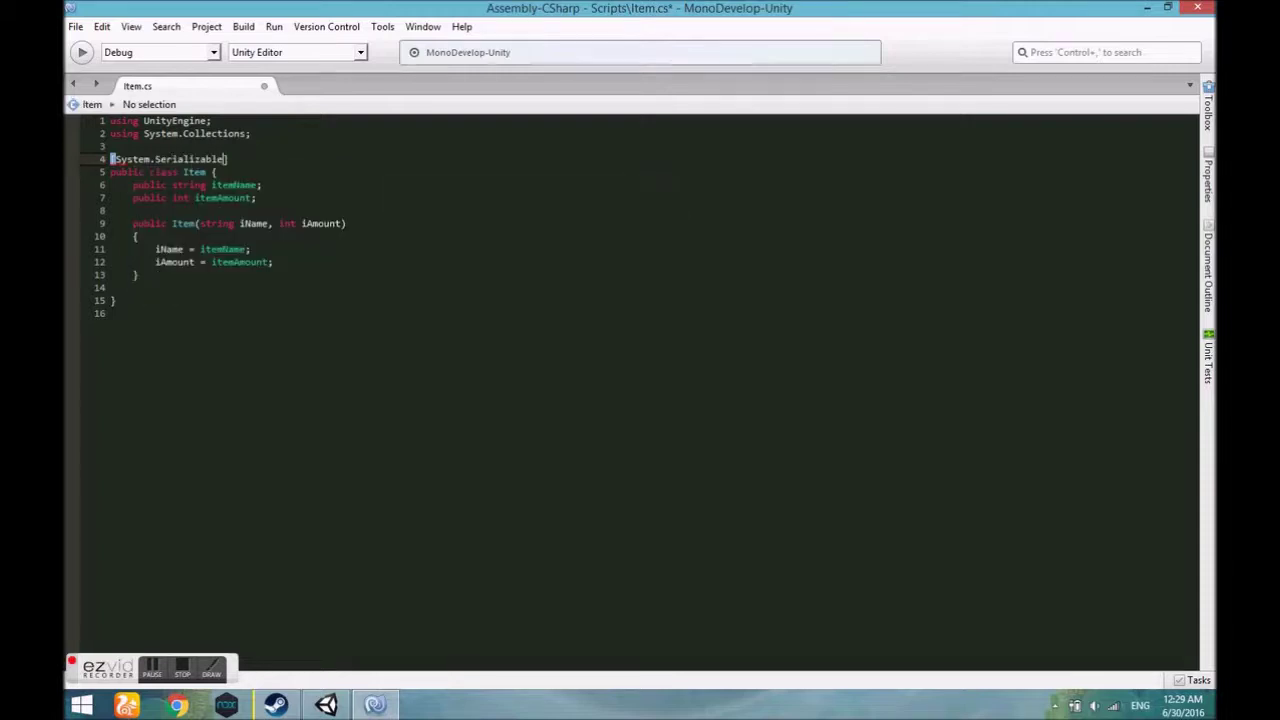
click(236, 159)
drag(236, 159, 92, 160)
key(ctrl+s)
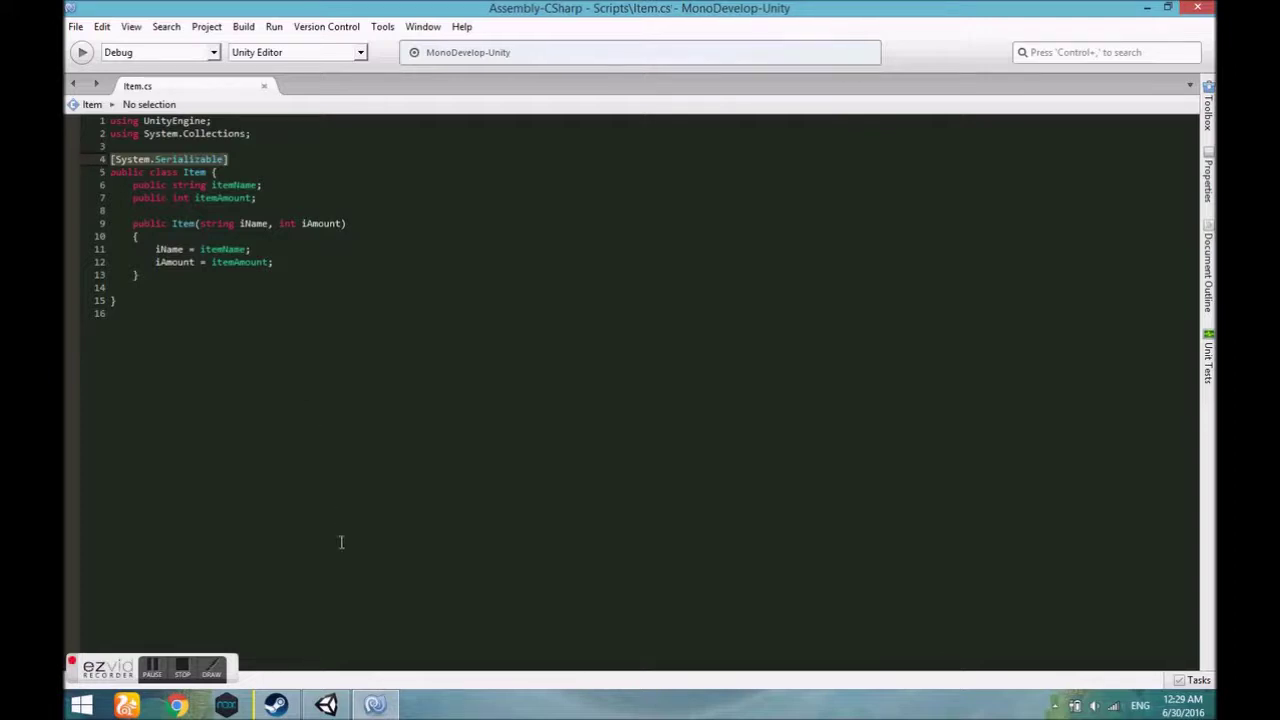
click(328, 705)
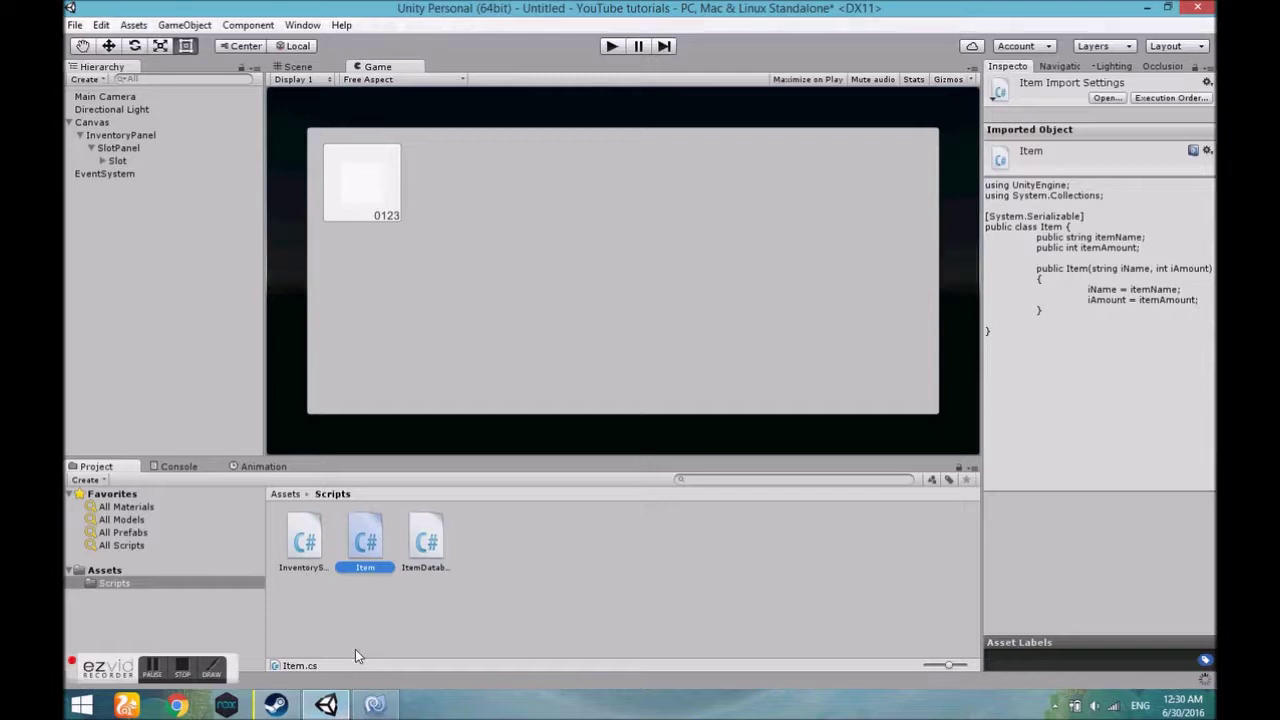
Step: Open the ItemDatabase script from the Project panel in MonoDevelop, dismissing the line-endings notice
click(425, 566)
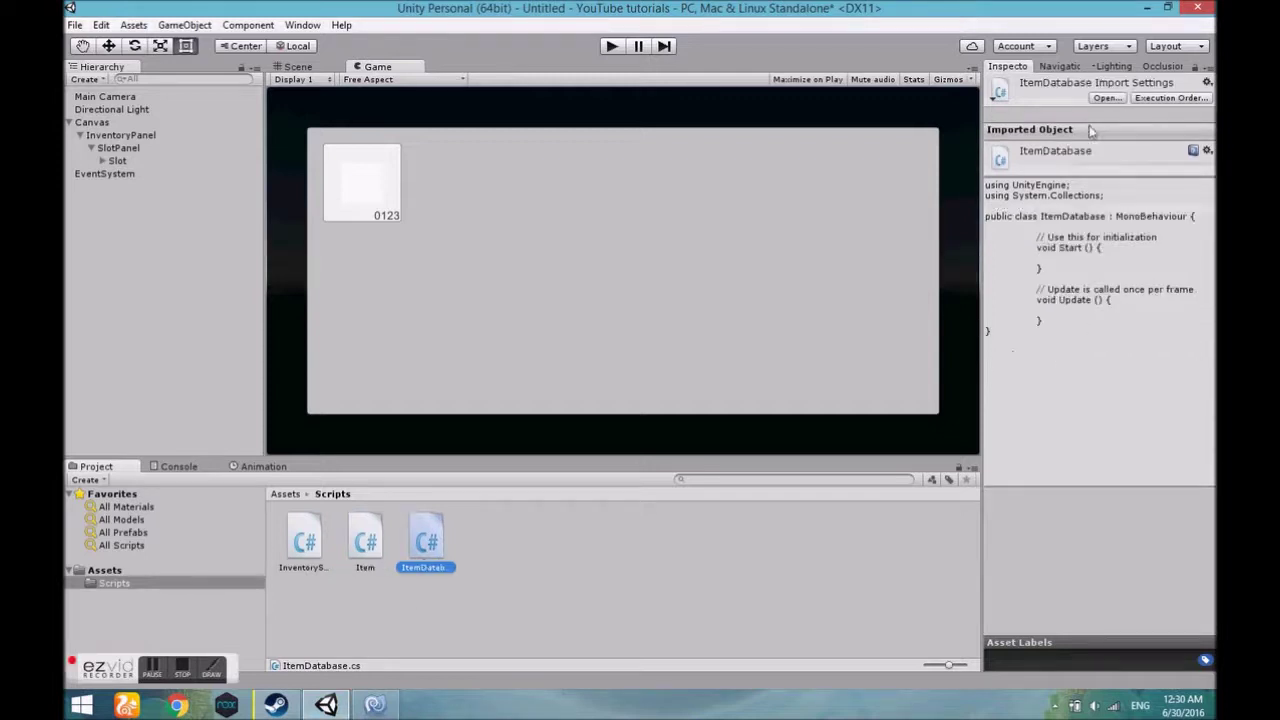
click(1104, 99)
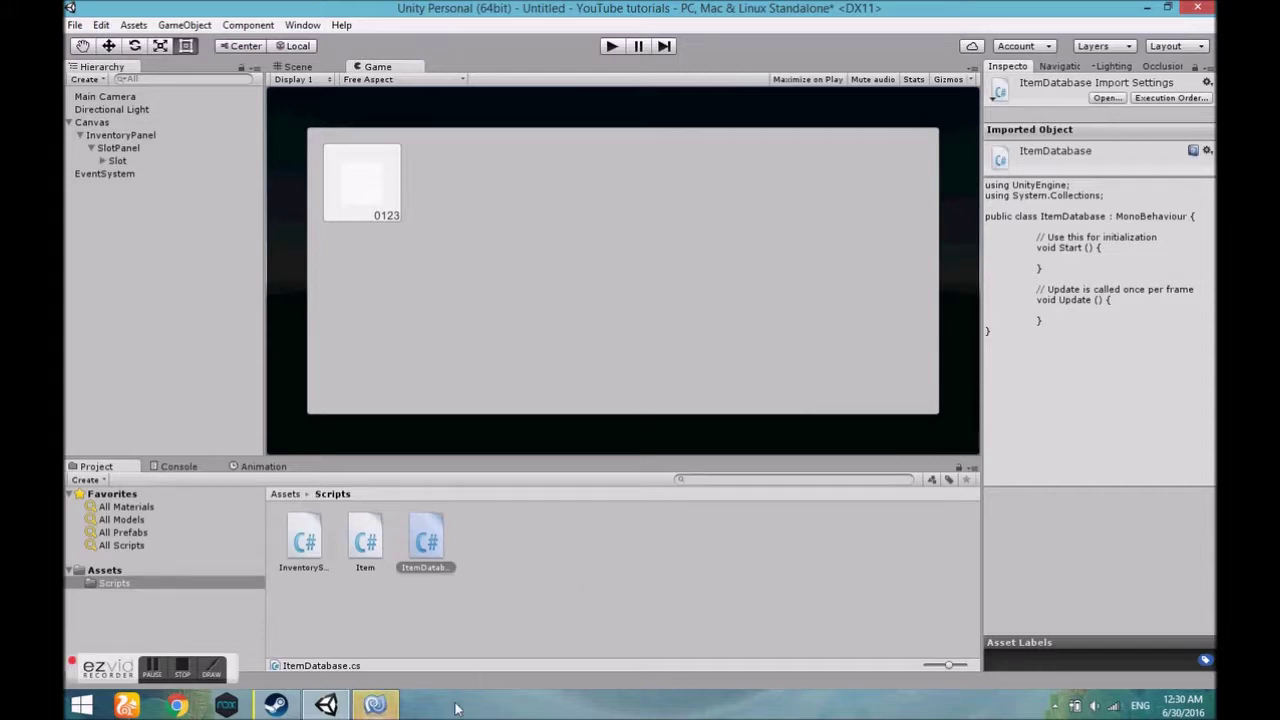
click(390, 703)
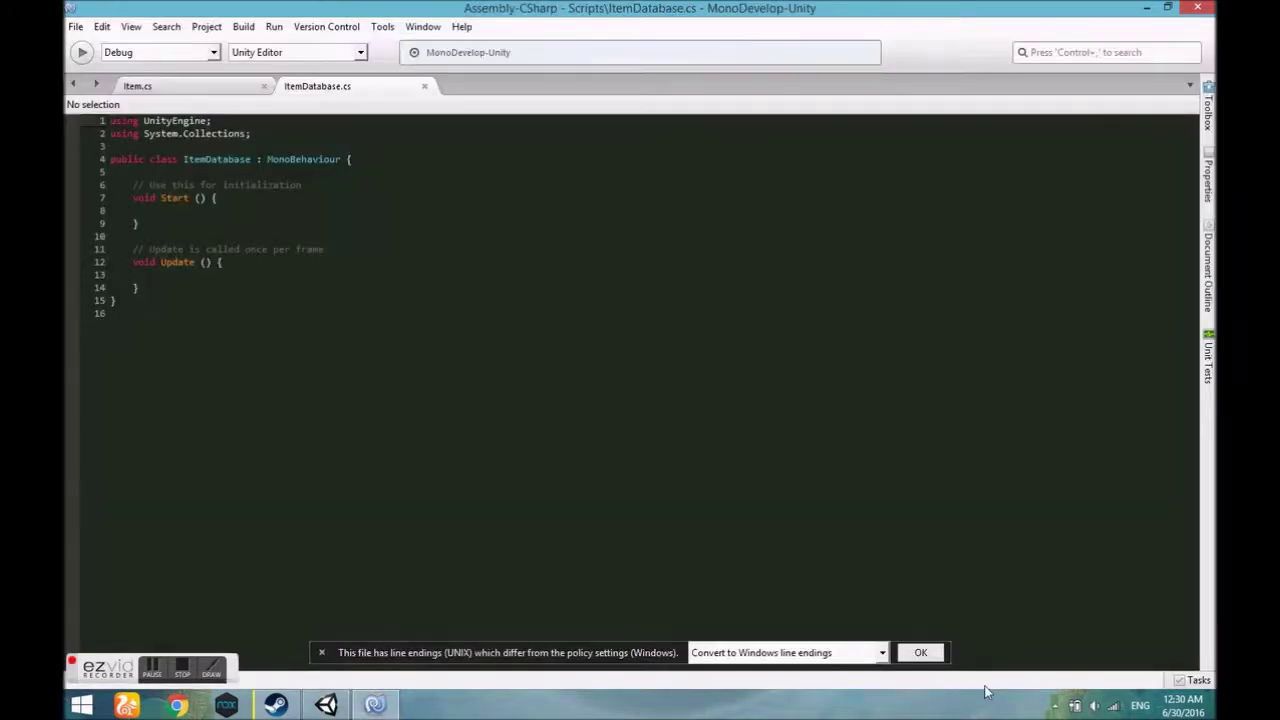
click(920, 652)
Step: Delete ItemDatabase's default methods, add 'using System.Collections.Generic;', and save
drag(150, 290, 110, 172)
key(Delete)
key(Return)
key(Up)
key(Up)
key(Up)
key(Return)
key(Up)
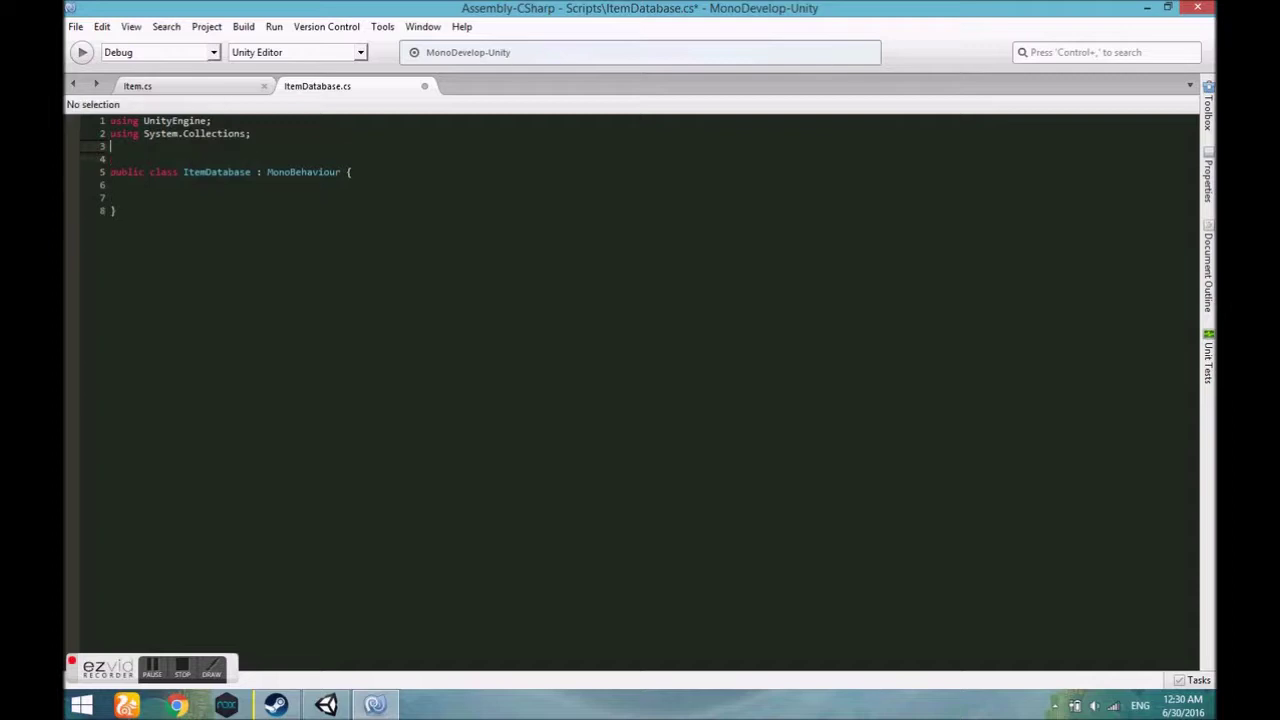
text(using system.Col.gen)
key(Return)
key(ctrl+s)
Step: Declare public List<Item> InventoryDat = new List<Item>(); remove the blank line, and save
click(150, 197)
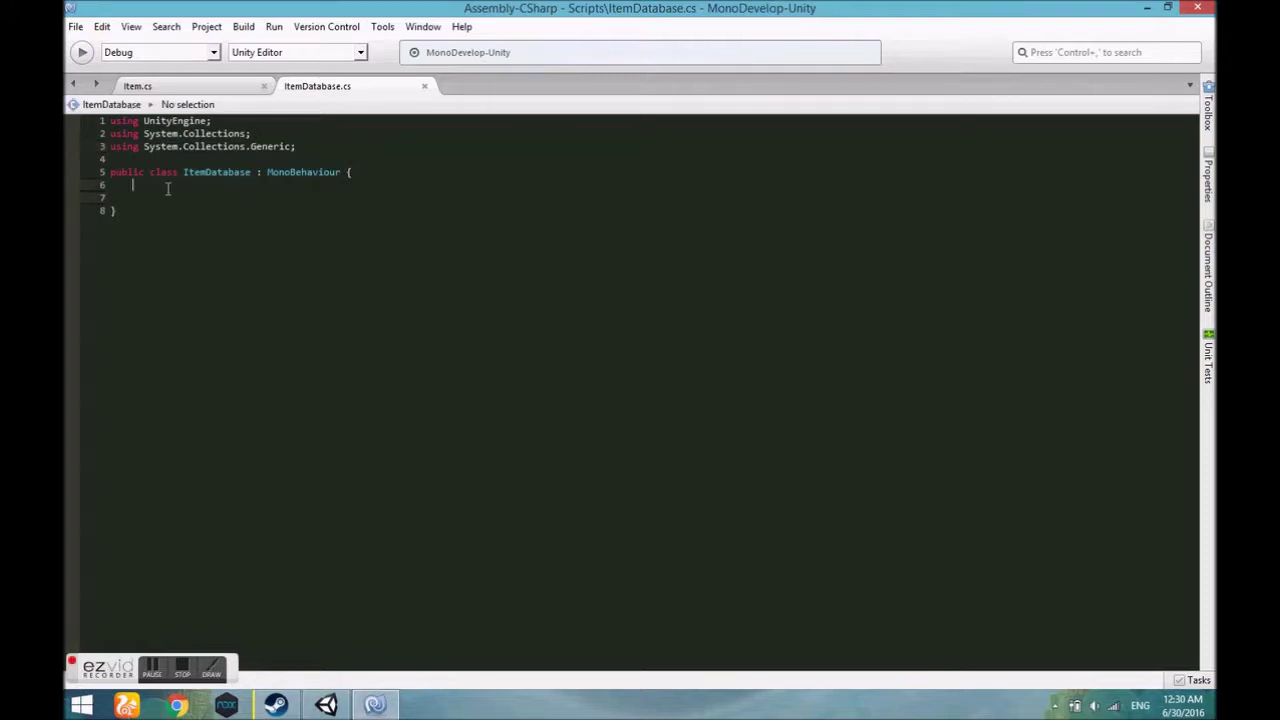
text(pu)
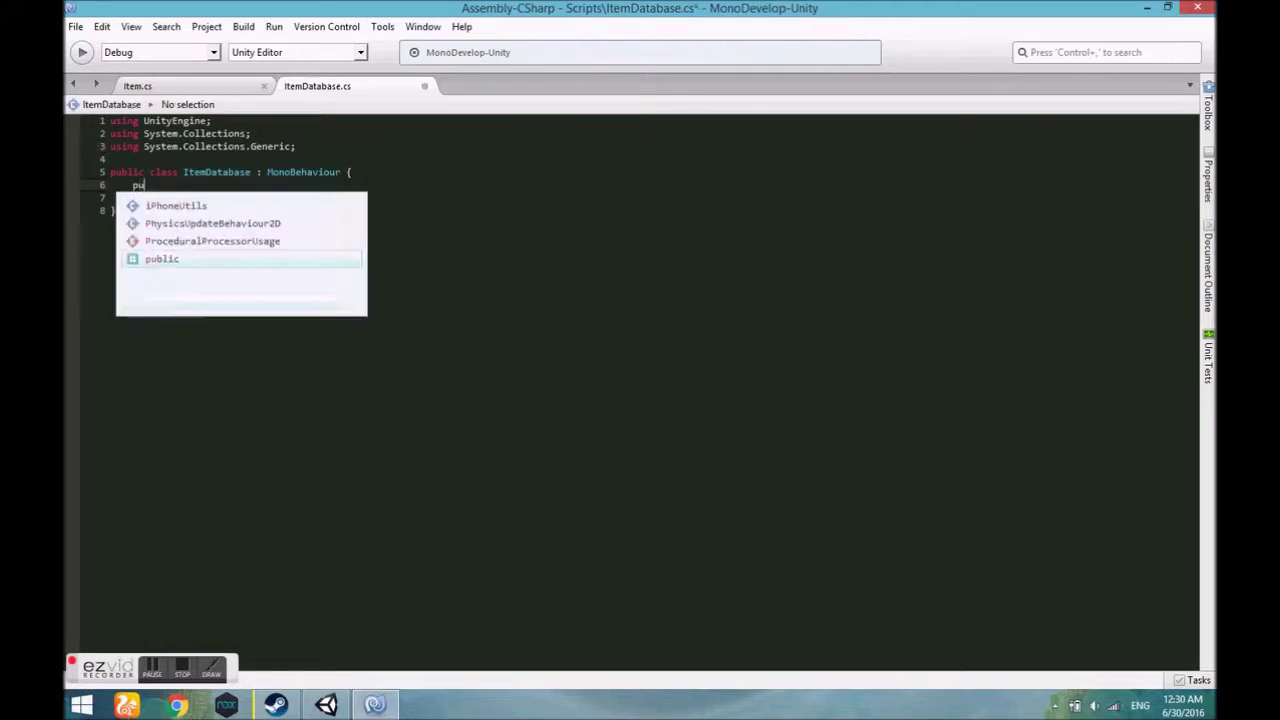
text(blic )
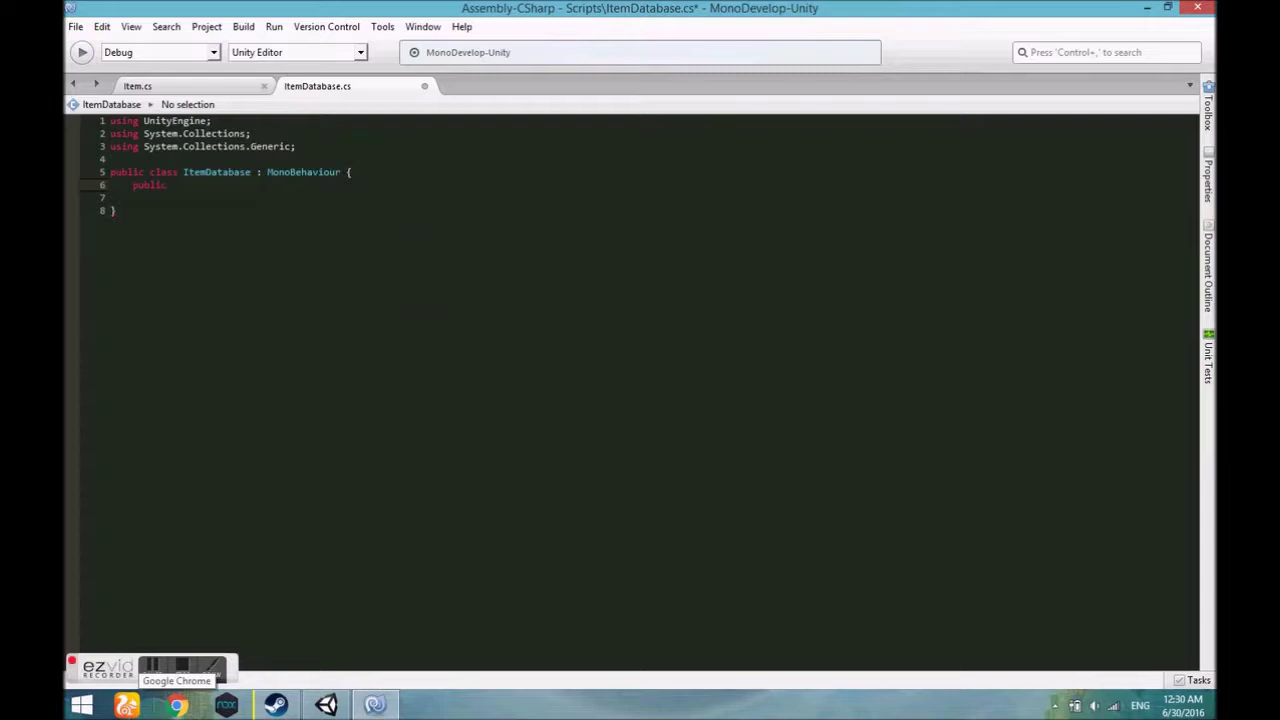
text(list)
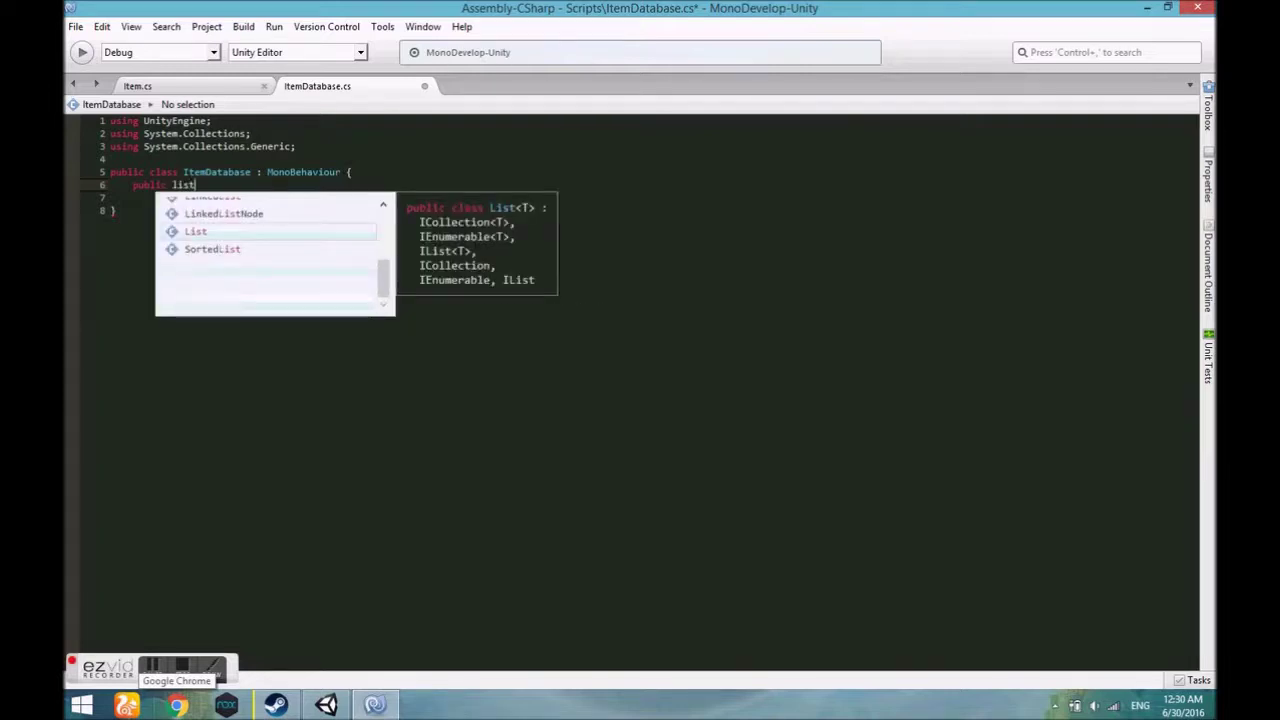
key(Return)
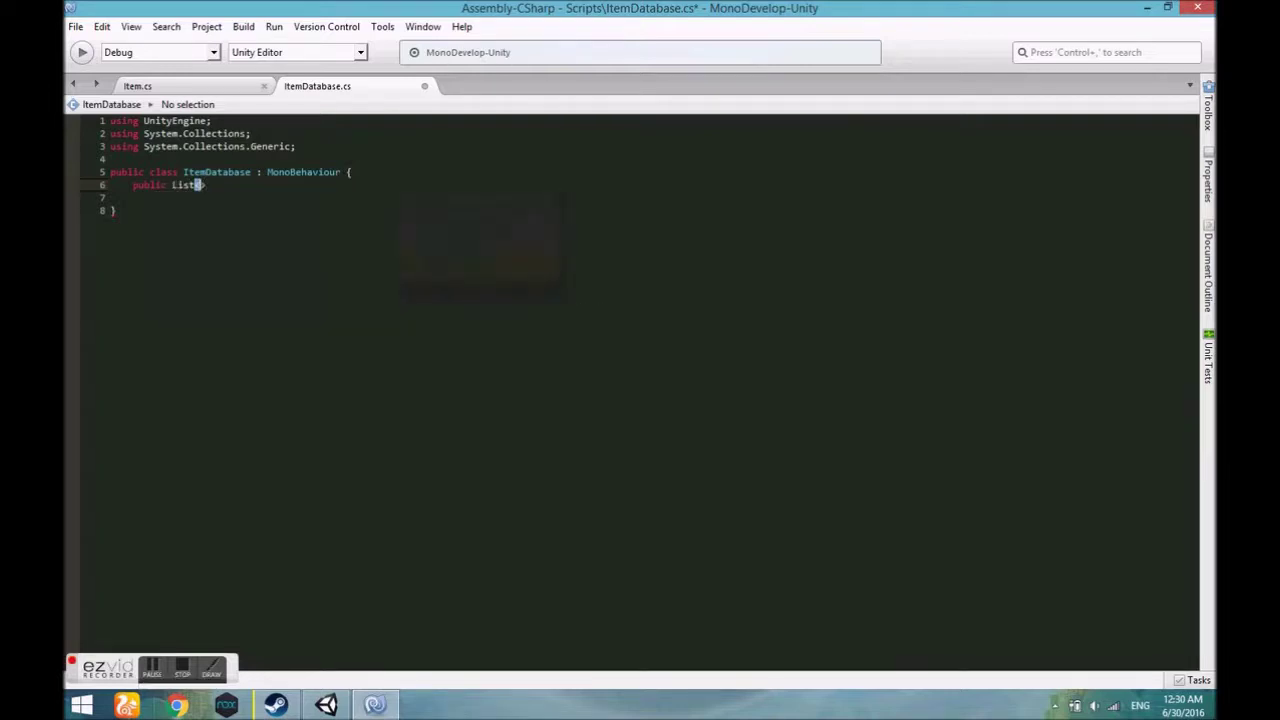
text(Item)
key(Return)
click(132, 197)
click(229, 185)
text(i)
key(BackSpace)
text(InventoryDa)
text(t = )
text(new List)
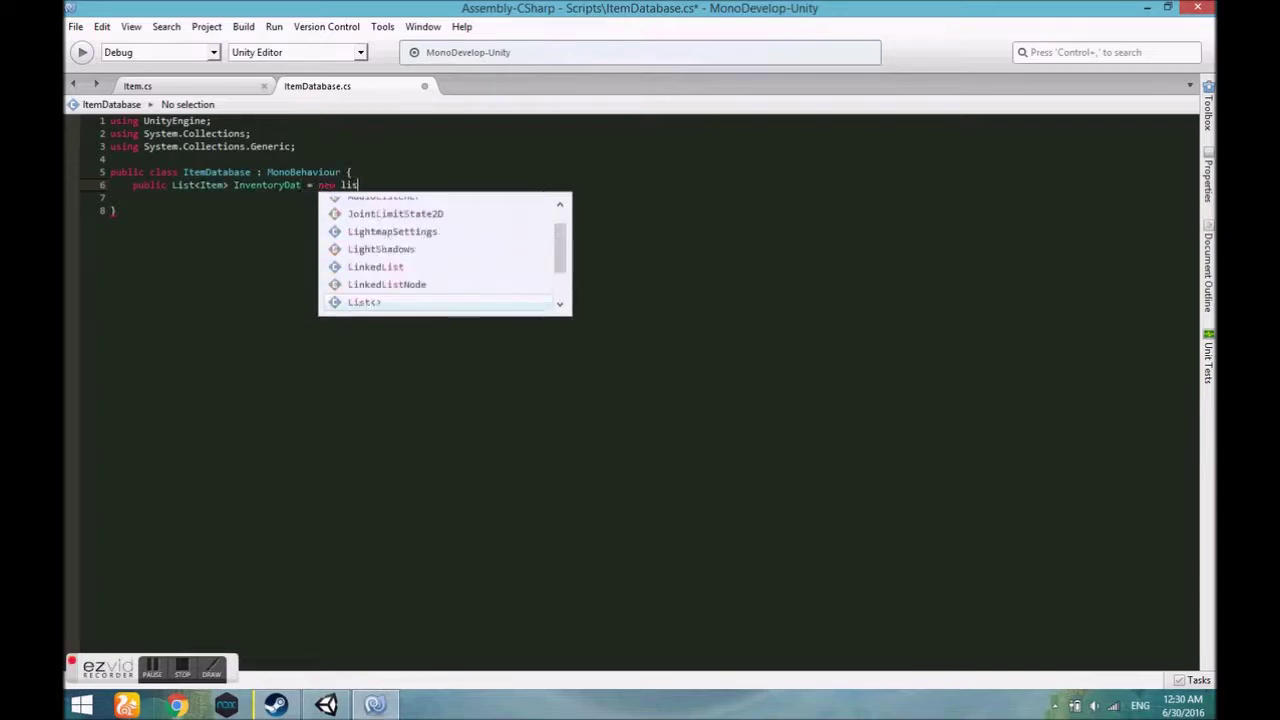
key(Escape)
text(<>();)
key(Left)
key(Left)
key(Left)
text(Item)
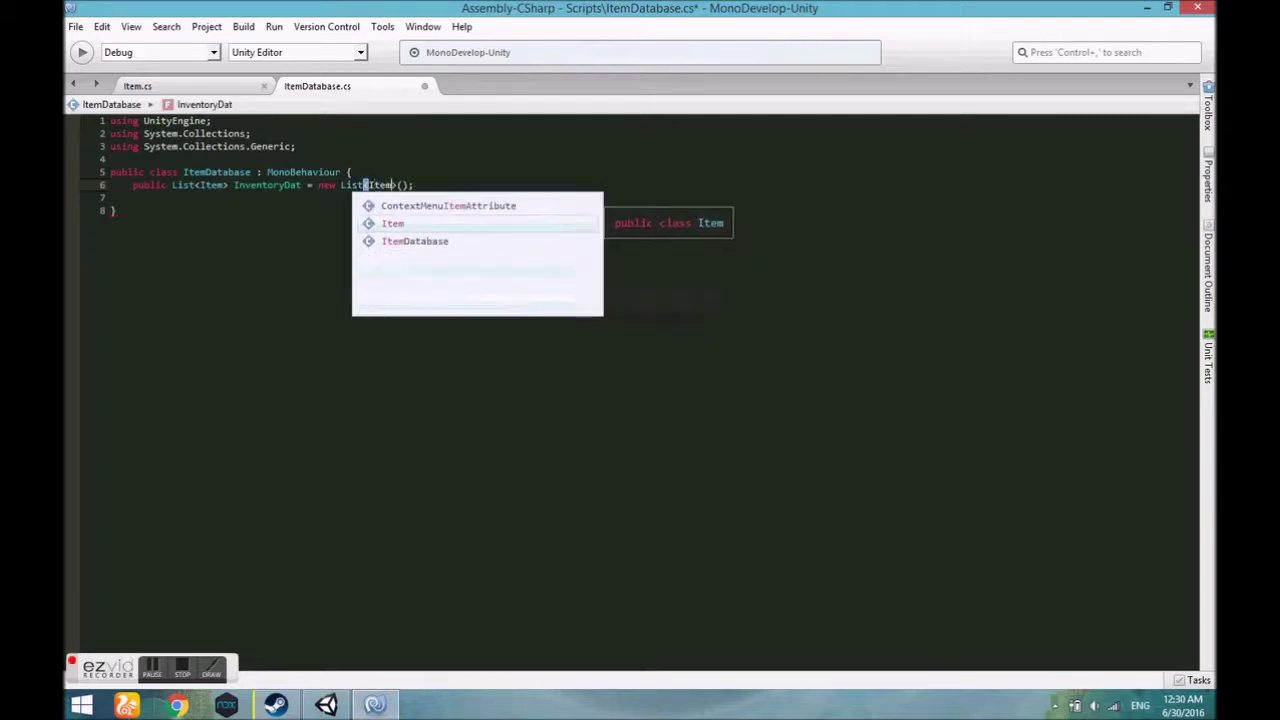
key(Escape)
click(111, 210)
key(BackSpace)
key(ctrl+s)
Step: Create an empty game object at the origin named InventoryDatabase
mouse_move(276, 705)
click(343, 632)
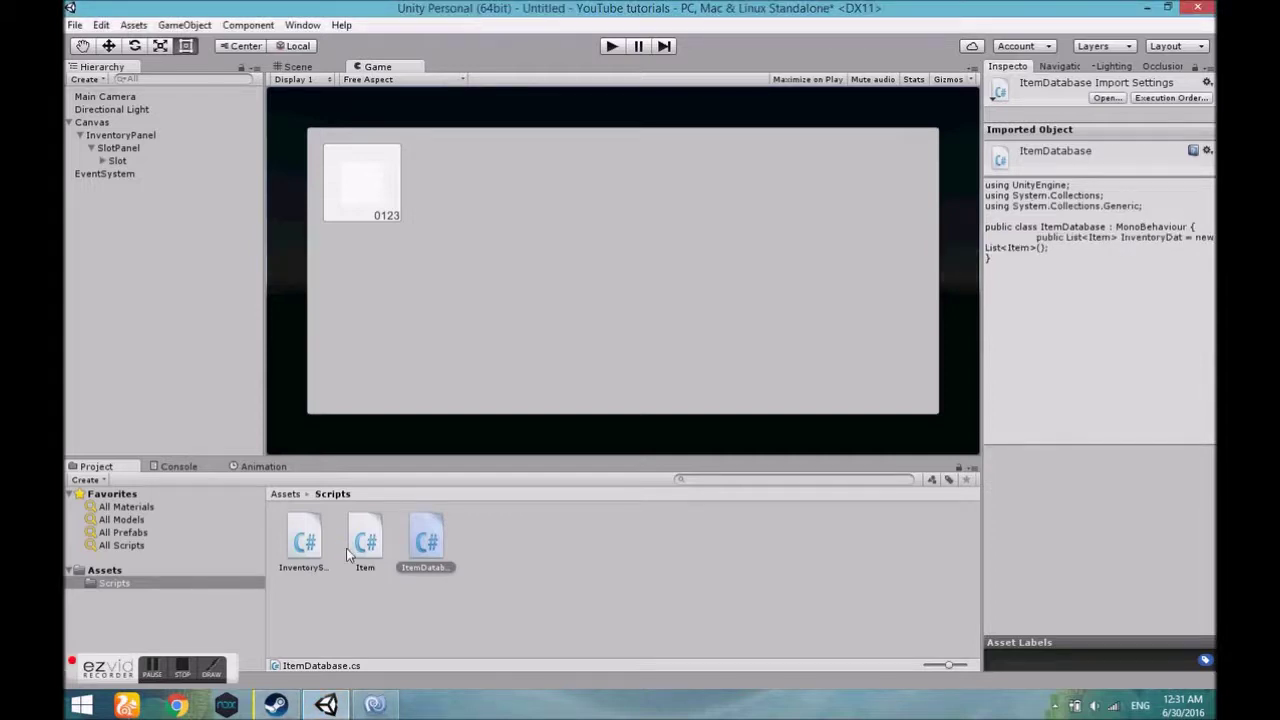
right_click(155, 195)
click(146, 196)
click(68, 122)
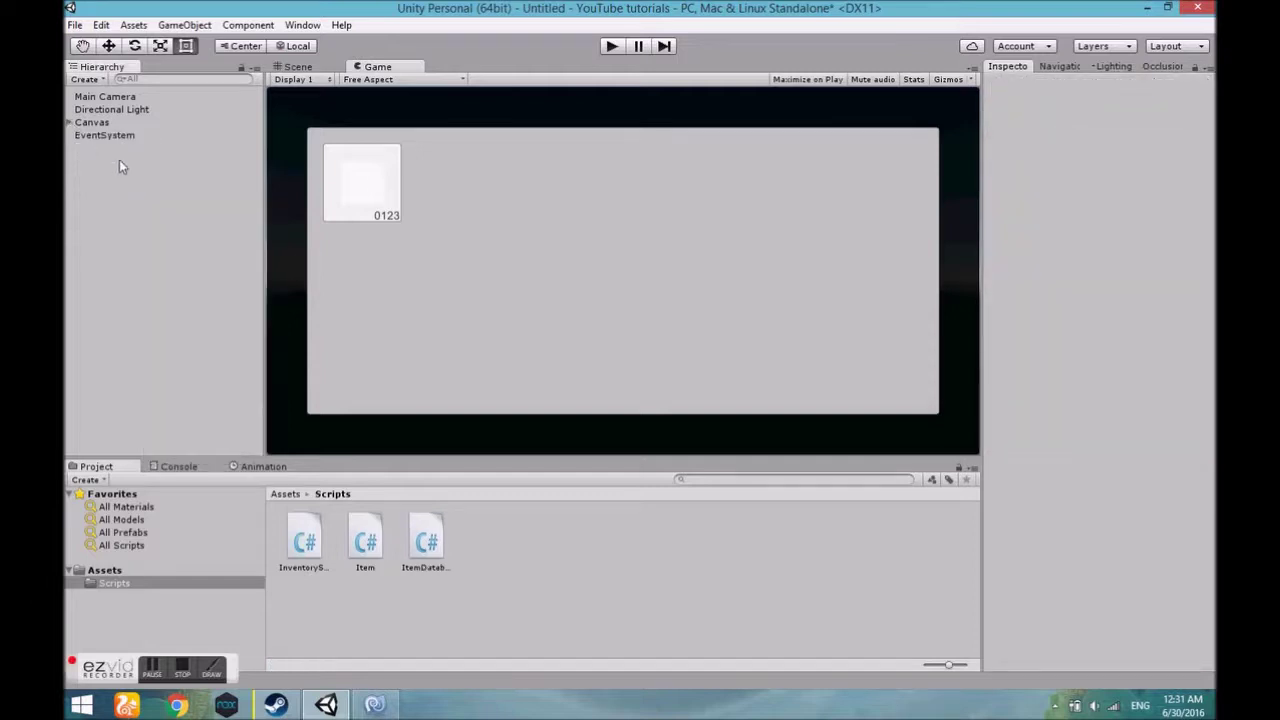
click(184, 24)
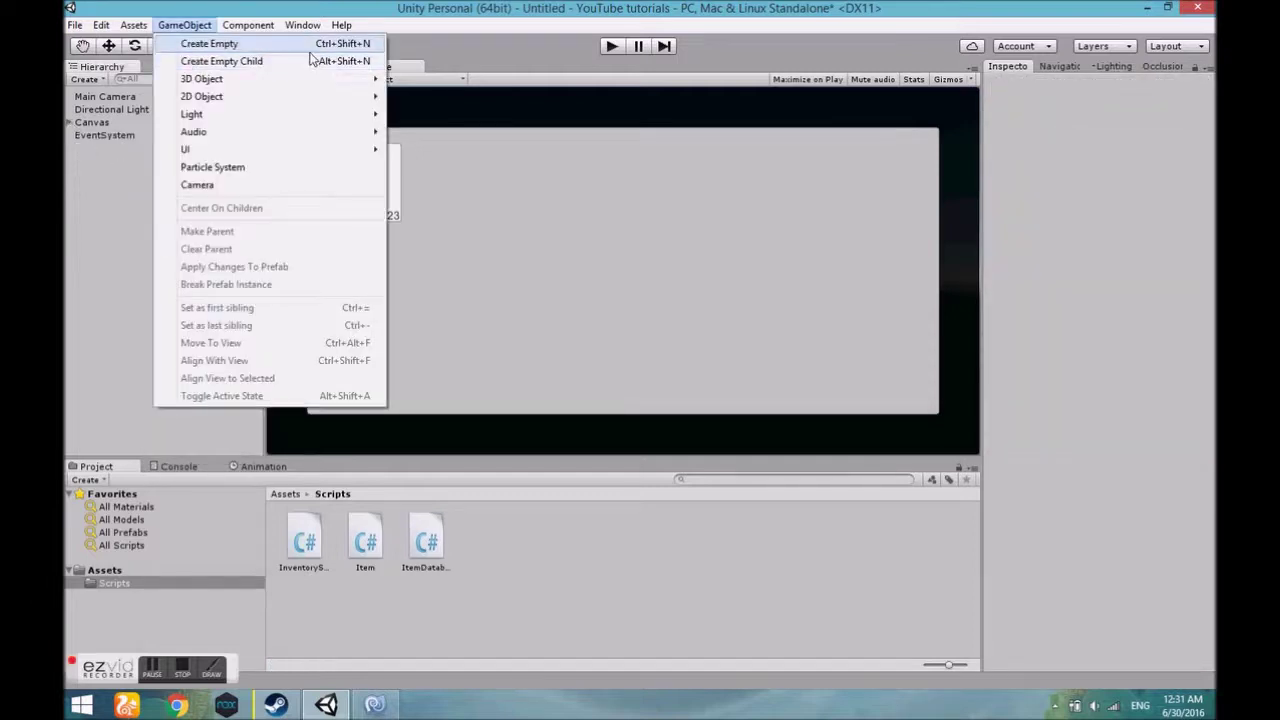
click(230, 43)
right_click(1052, 113)
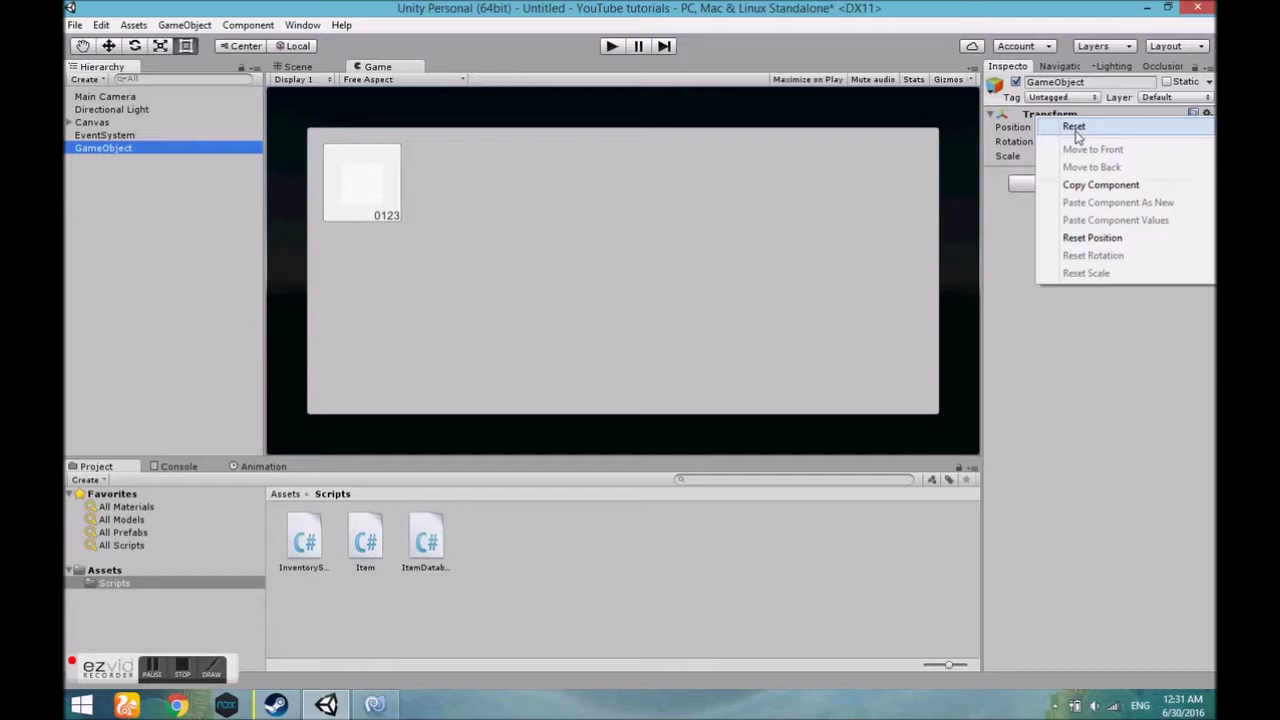
click(1074, 127)
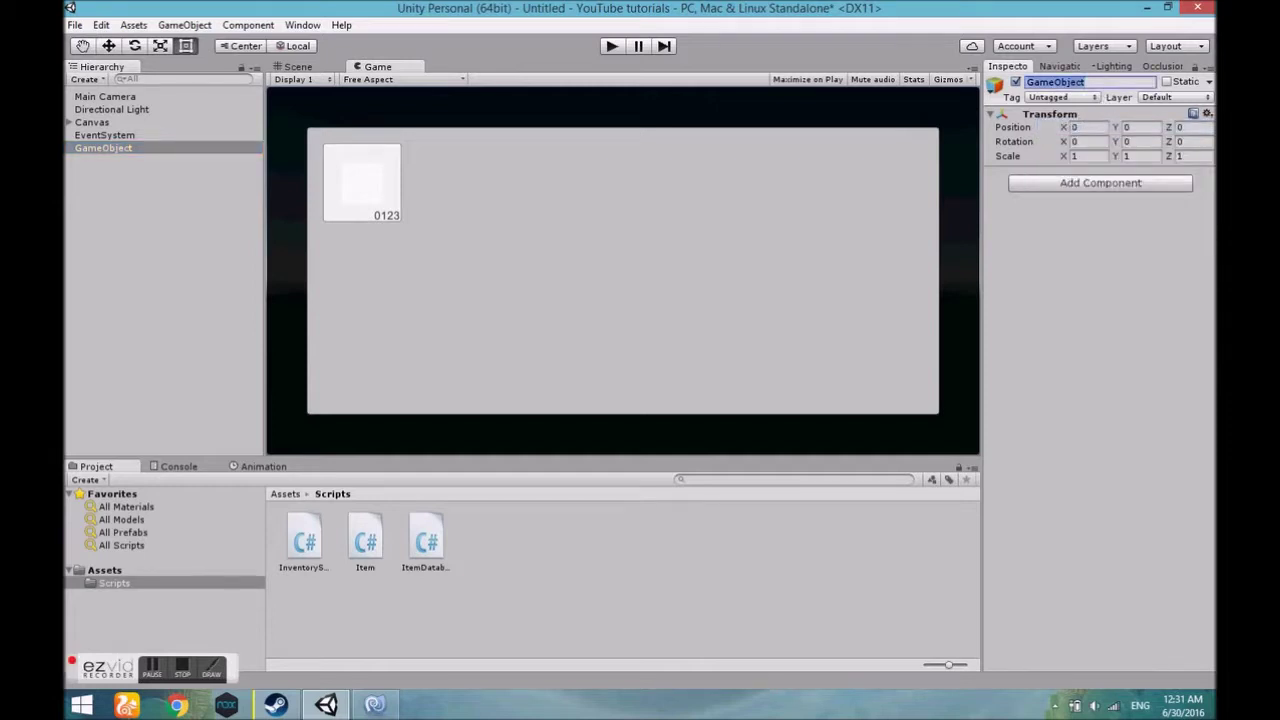
text(Inventory)
text(Database)
key(Return)
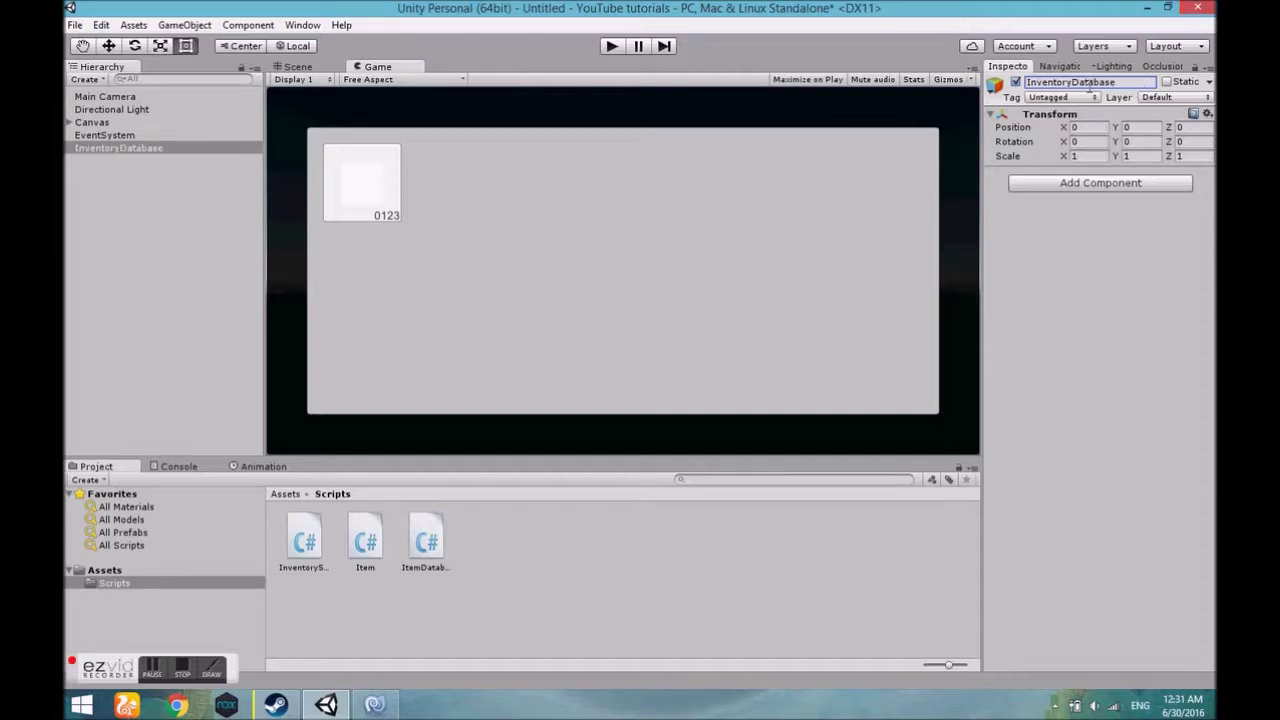
Step: Attach the ItemDatabase script and give Inventory Dat one element with Item Name Wood
drag(426, 541, 1056, 331)
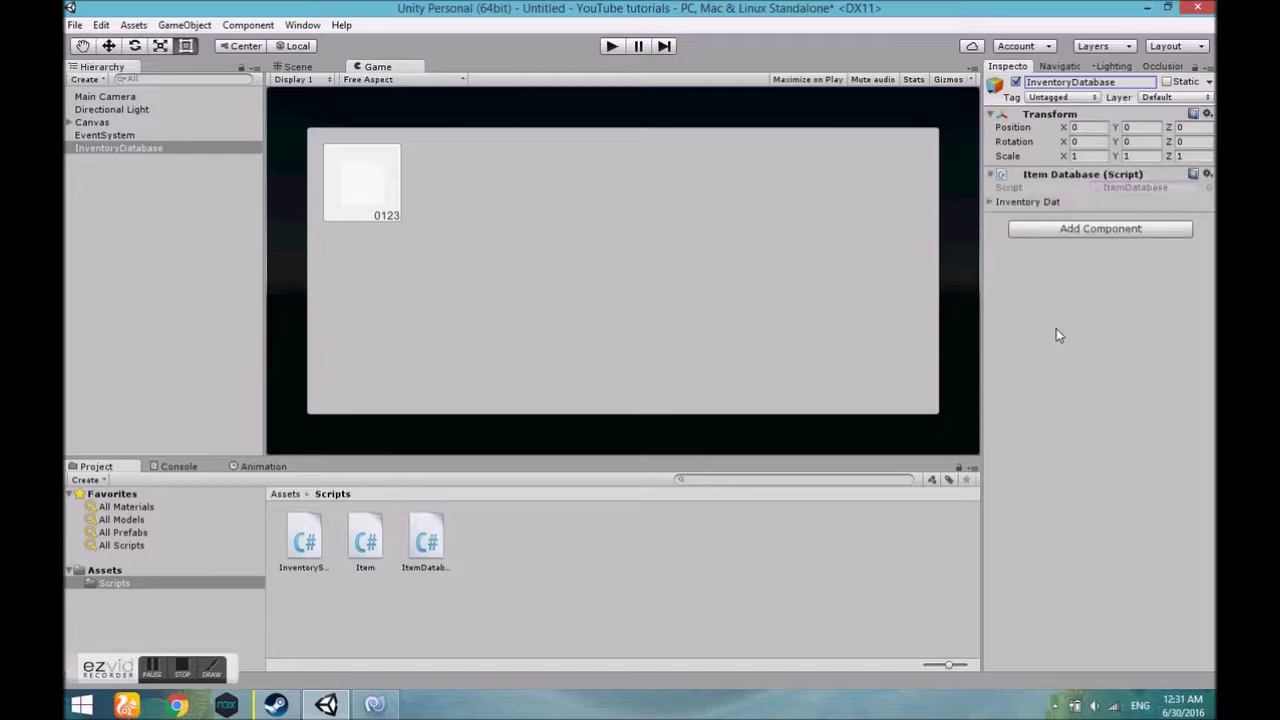
click(989, 202)
key(Tab)
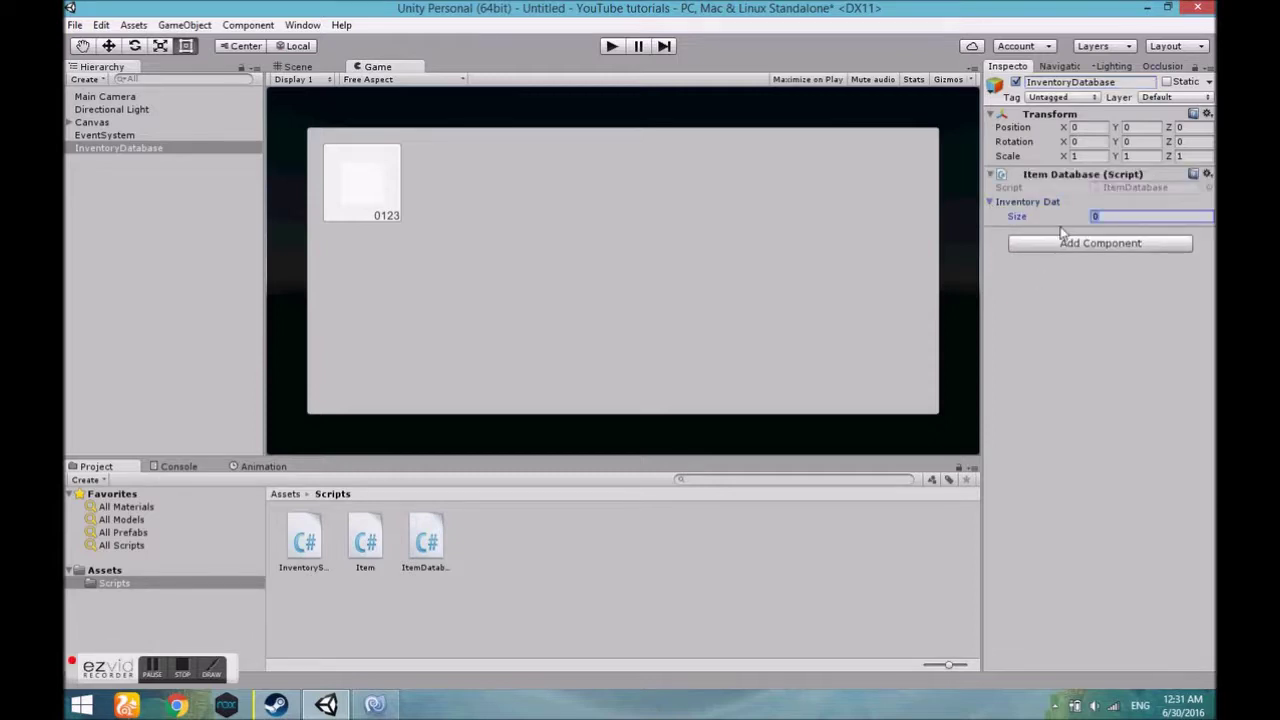
text(1)
key(Return)
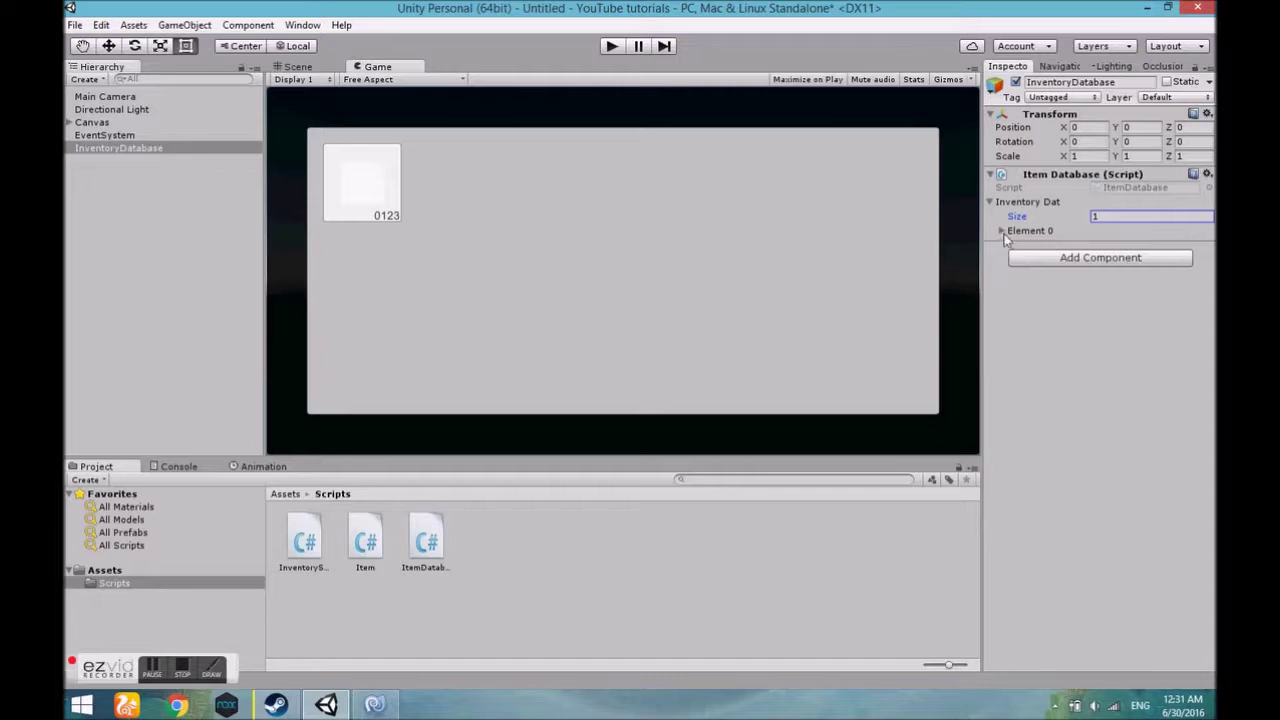
click(1002, 231)
click(1107, 244)
key(Tab)
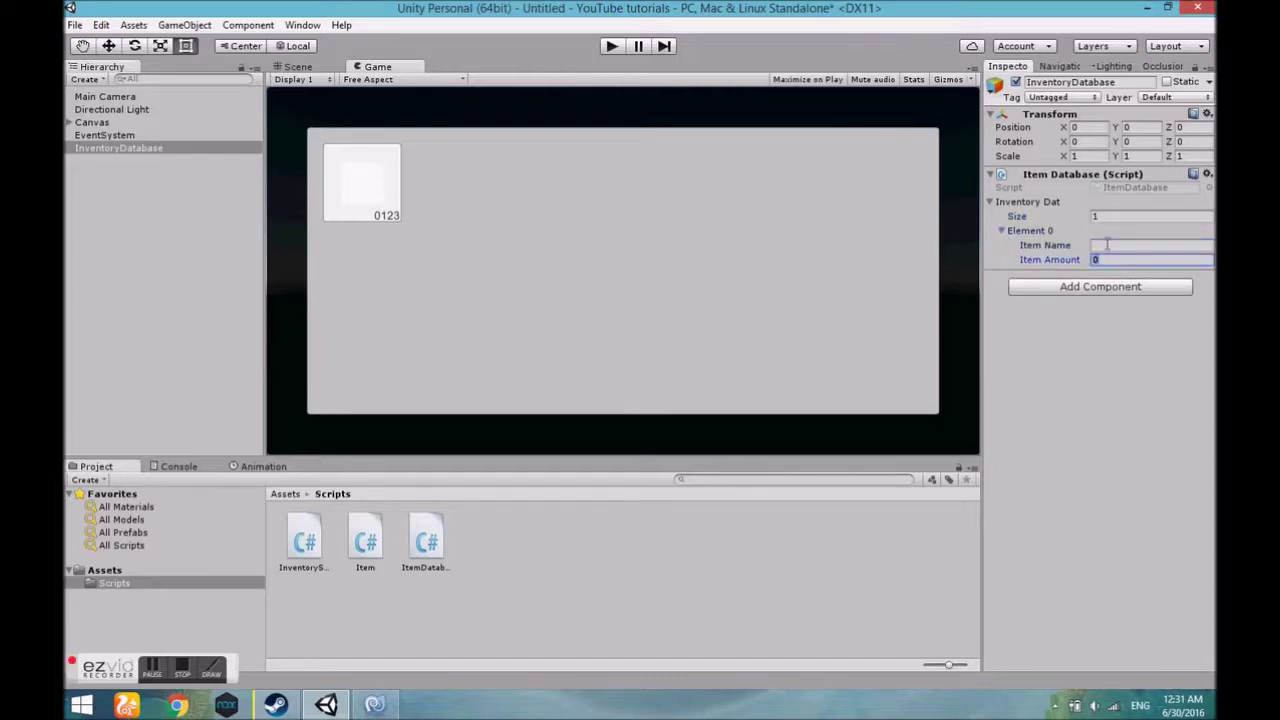
click(1110, 246)
text(Wood)
click(1146, 261)
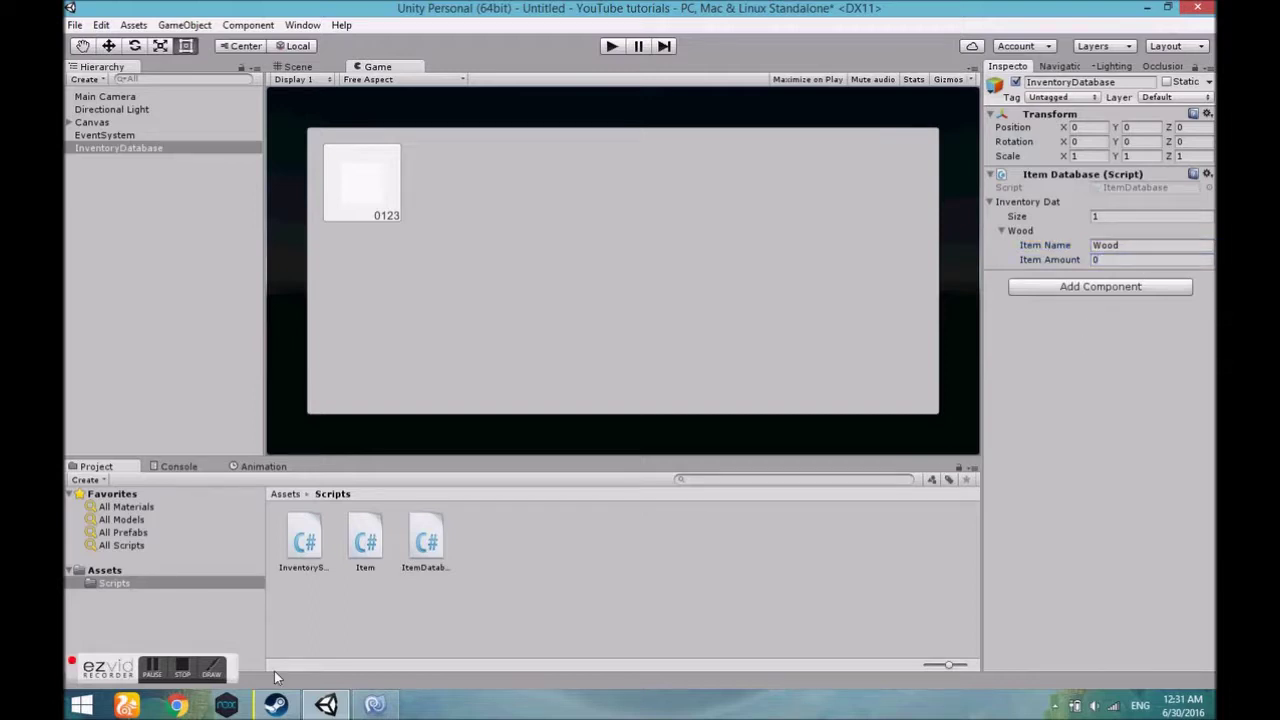
Step: Add a public GameObject itemSlot field to the Item class in Item.cs
click(380, 706)
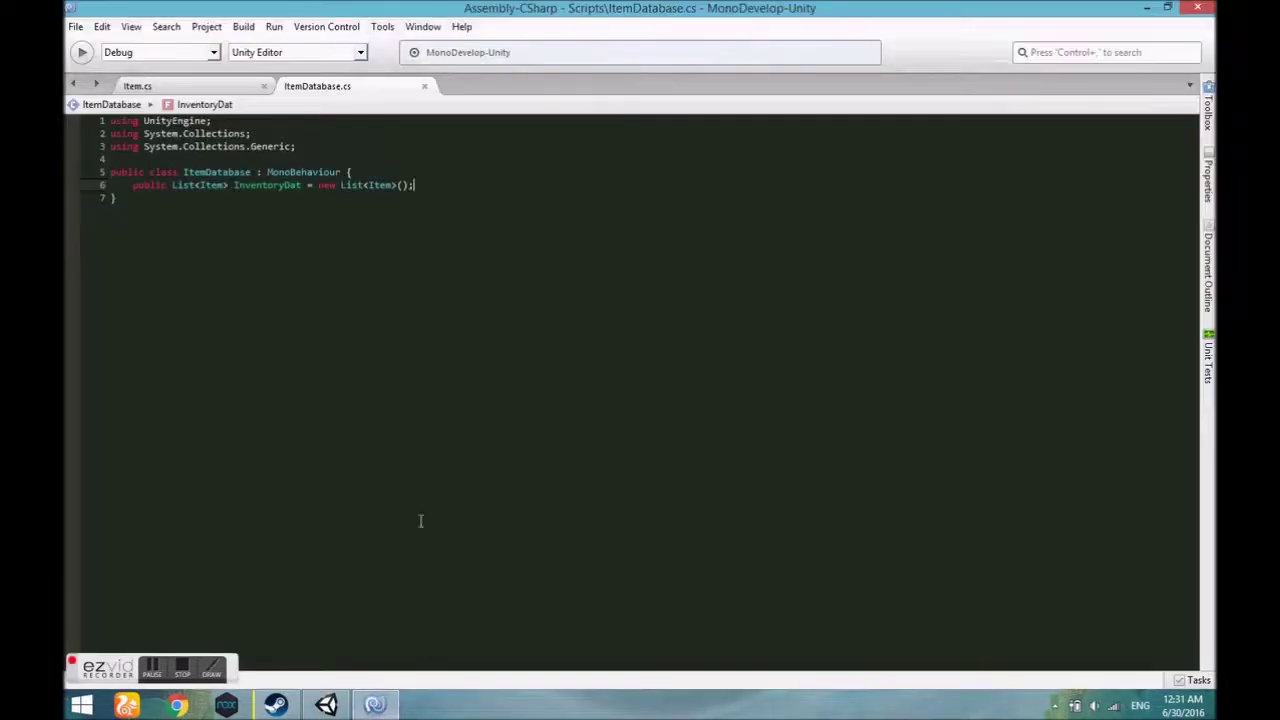
click(196, 85)
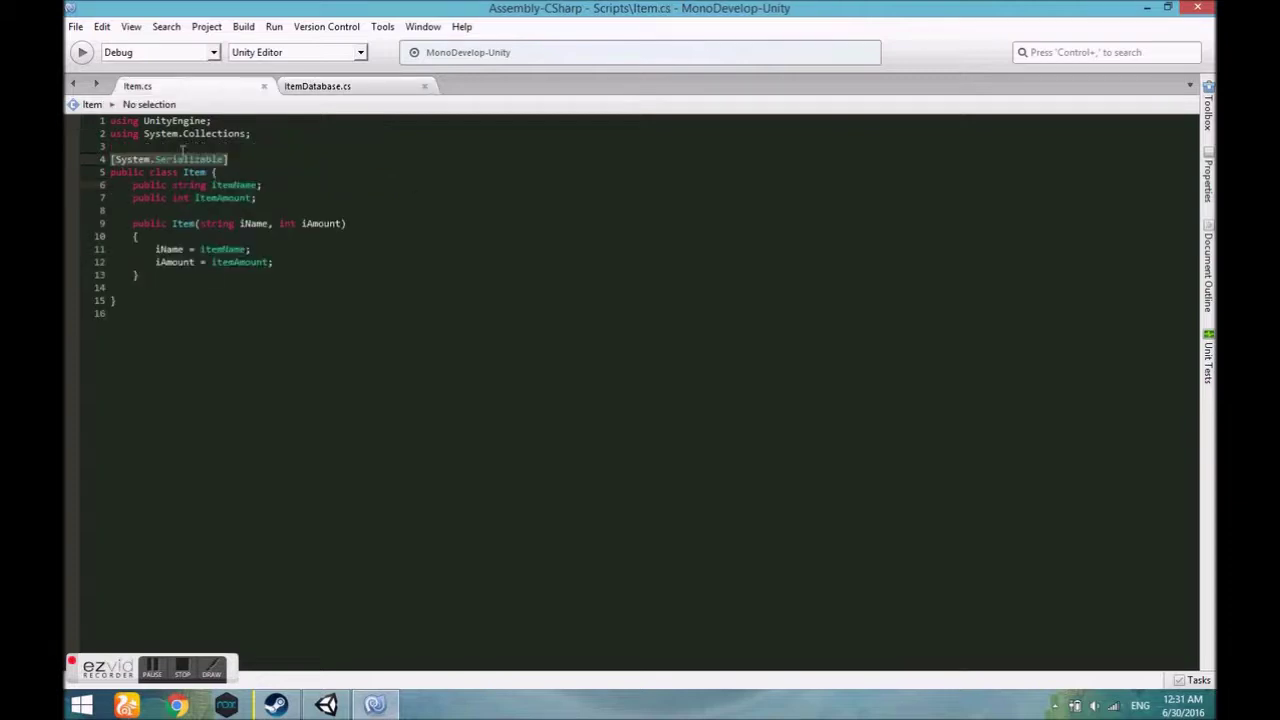
click(144, 212)
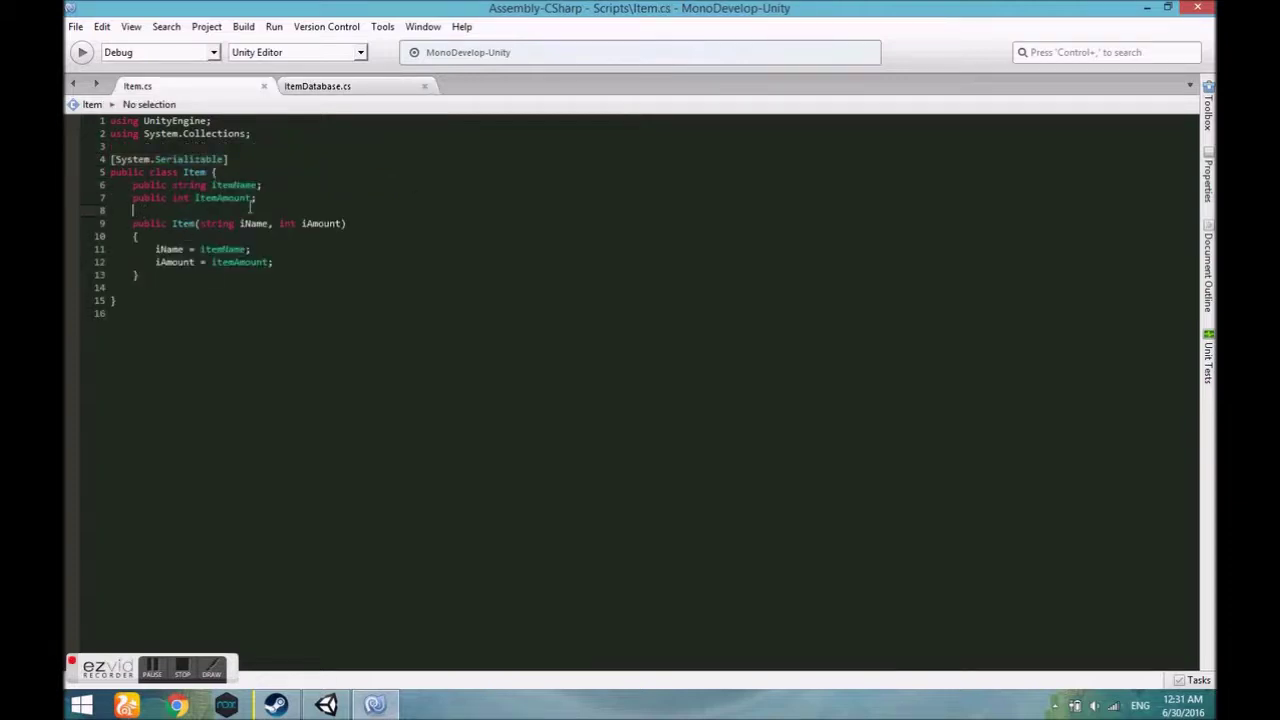
key(Return)
text(public )
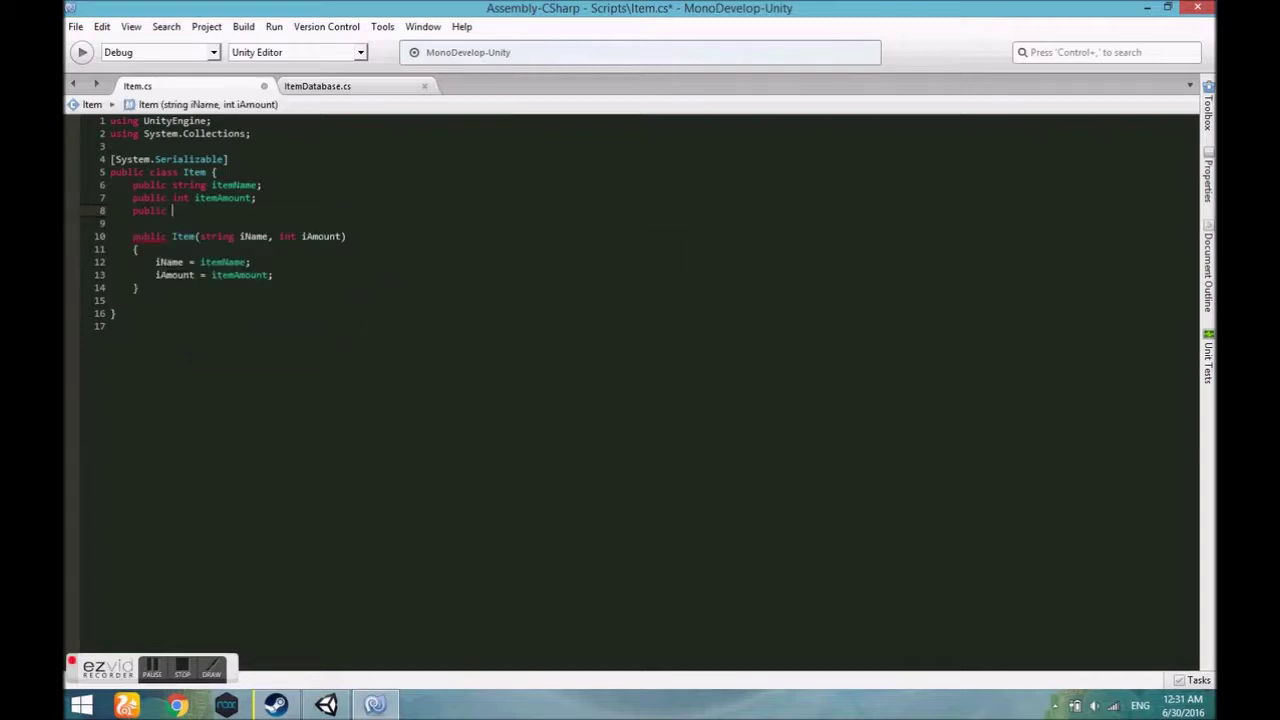
text(GameObject )
text(itemSlot;)
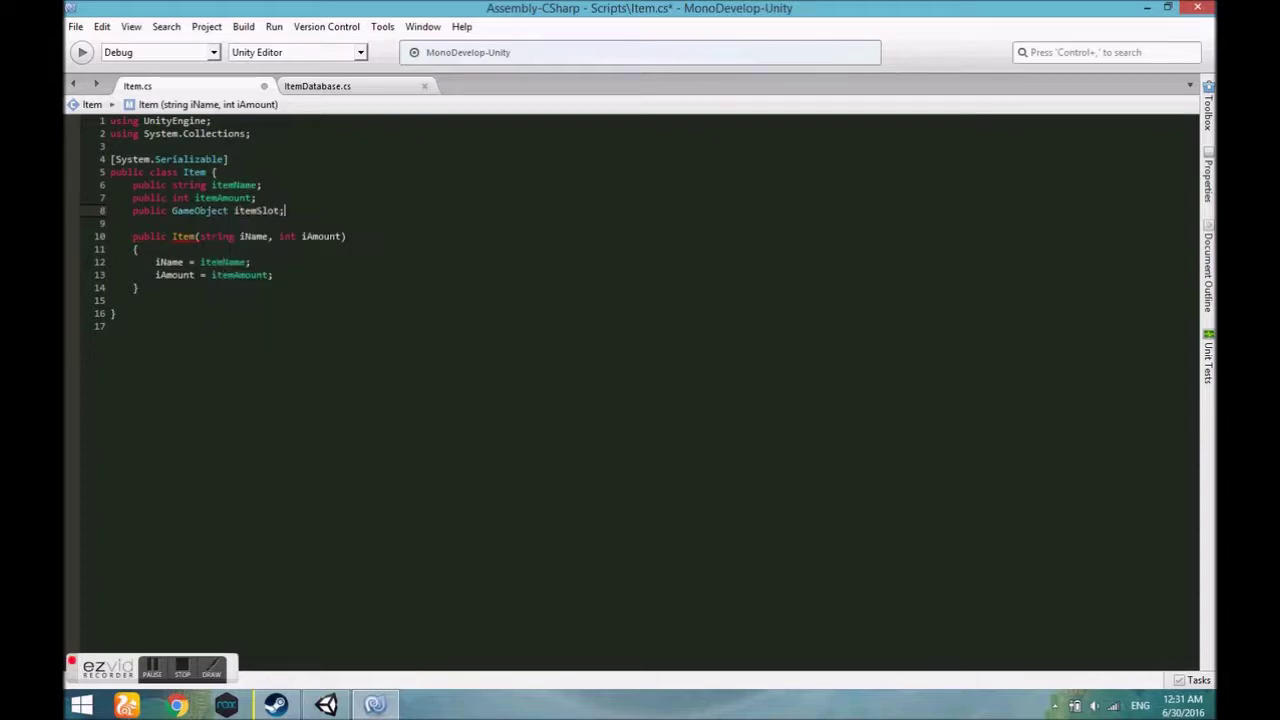
Step: Add a GameObject iSlot constructor parameter and the assignment iSlot = itemSlot
click(344, 236)
text(item)
key(BackSpace)
key(BackSpace)
key(BackSpace)
key(BackSpace)
text(GAME)
key(Return)
text(int)
key(BackSpace)
key(BackSpace)
text(I)
key(BackSpace)
text(iSlot)
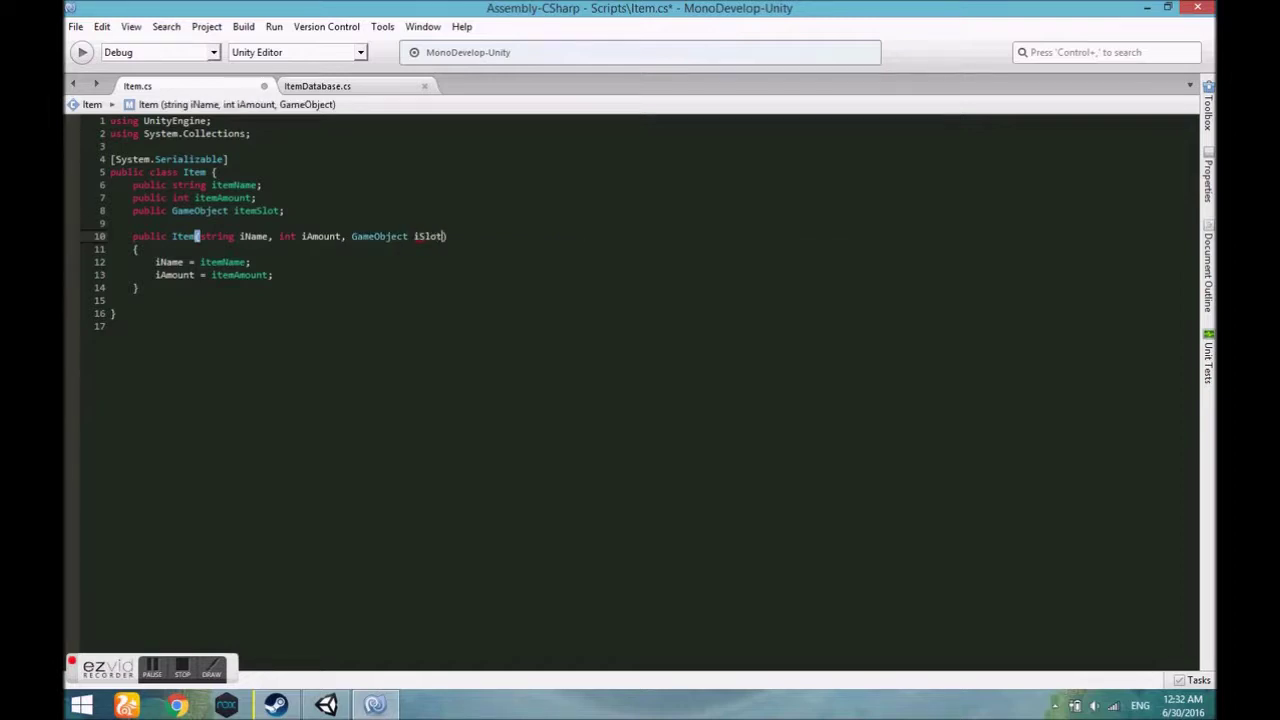
key(Down)
key(Down)
key(Down)
text(\)
key(Return)
key(BackSpace)
key(BackSpace)
key(Return)
text(iSlot = )
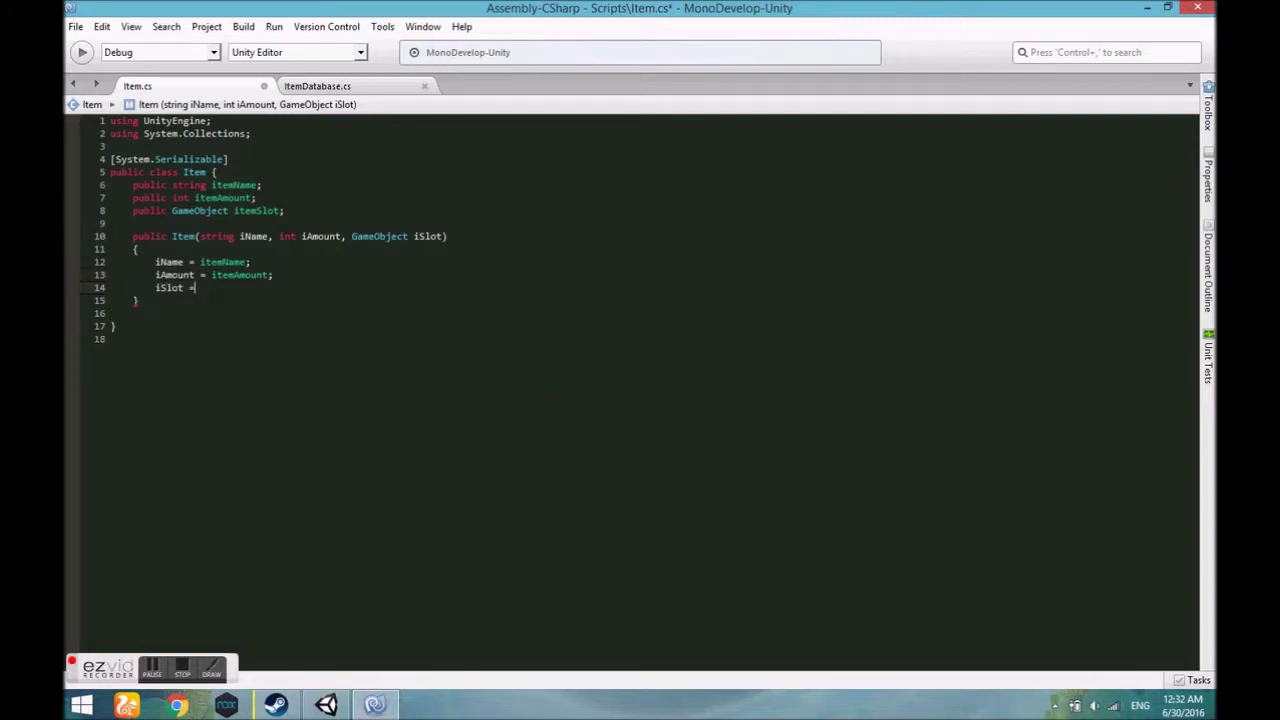
text(itemSl)
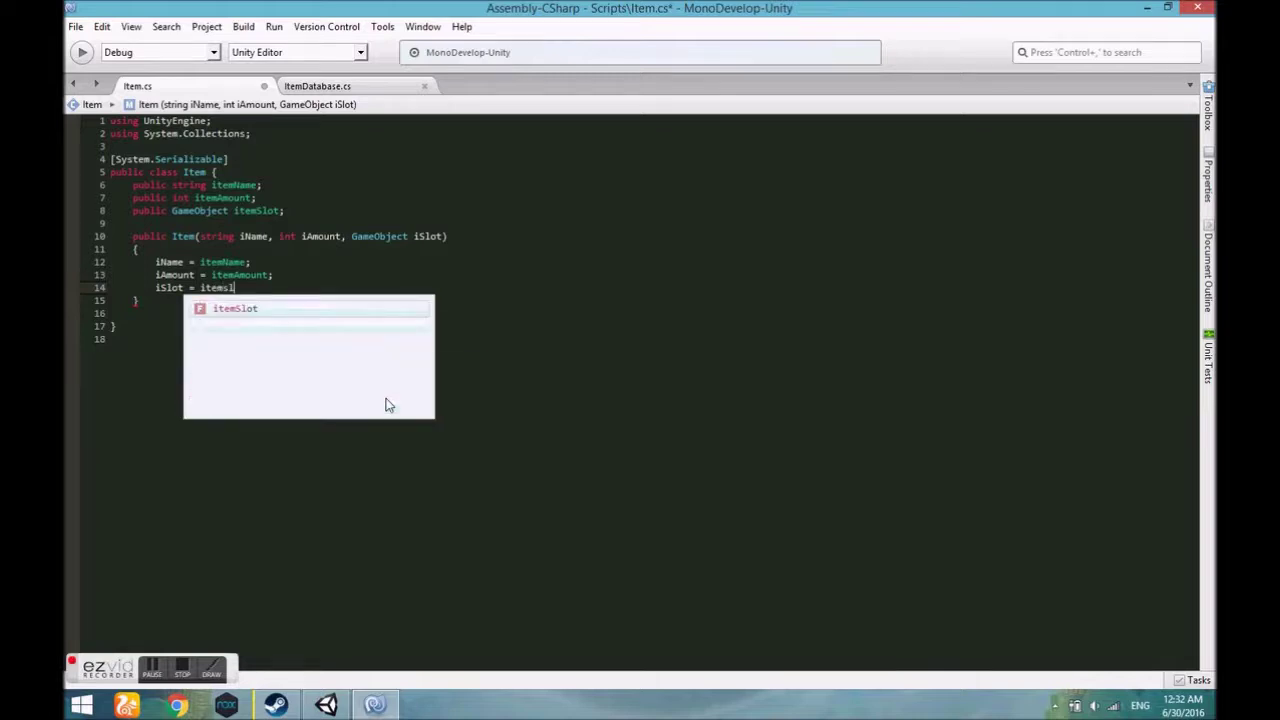
key(Return)
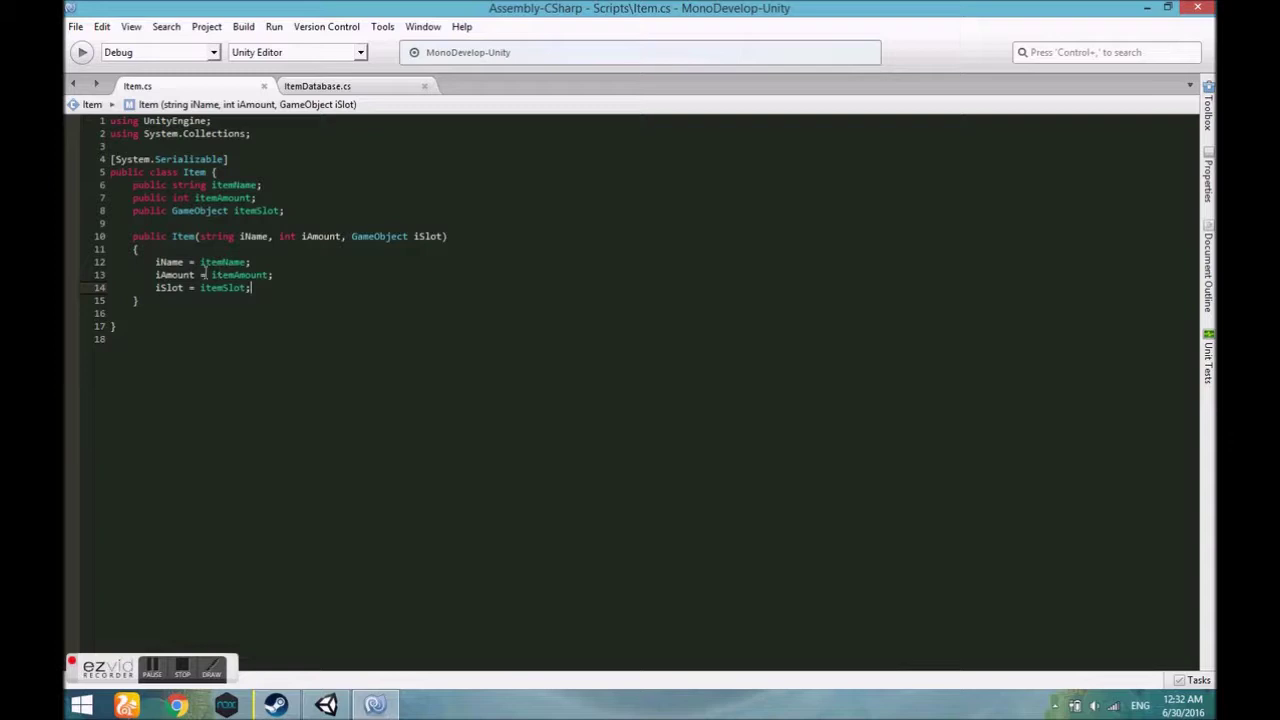
click(327, 88)
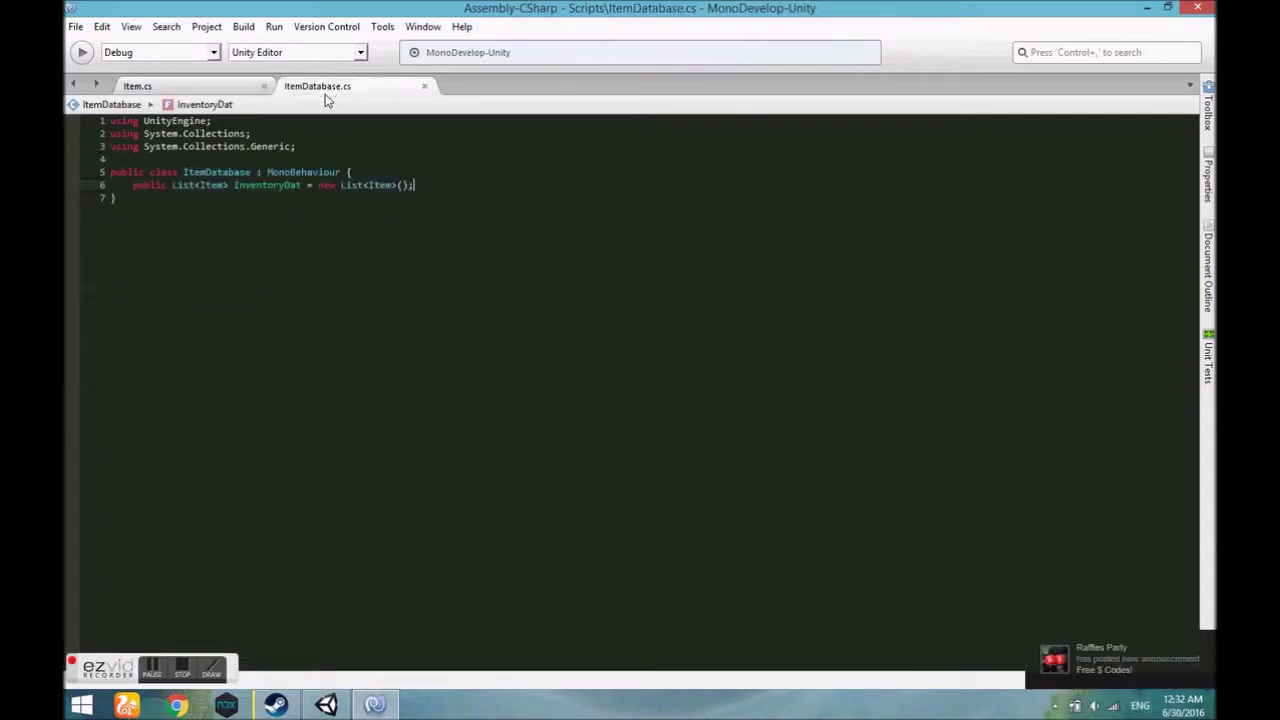
Step: Add an empty void FixedUpdate() method below the list declaration
key(Return)
key(Return)
text(void Fiex)
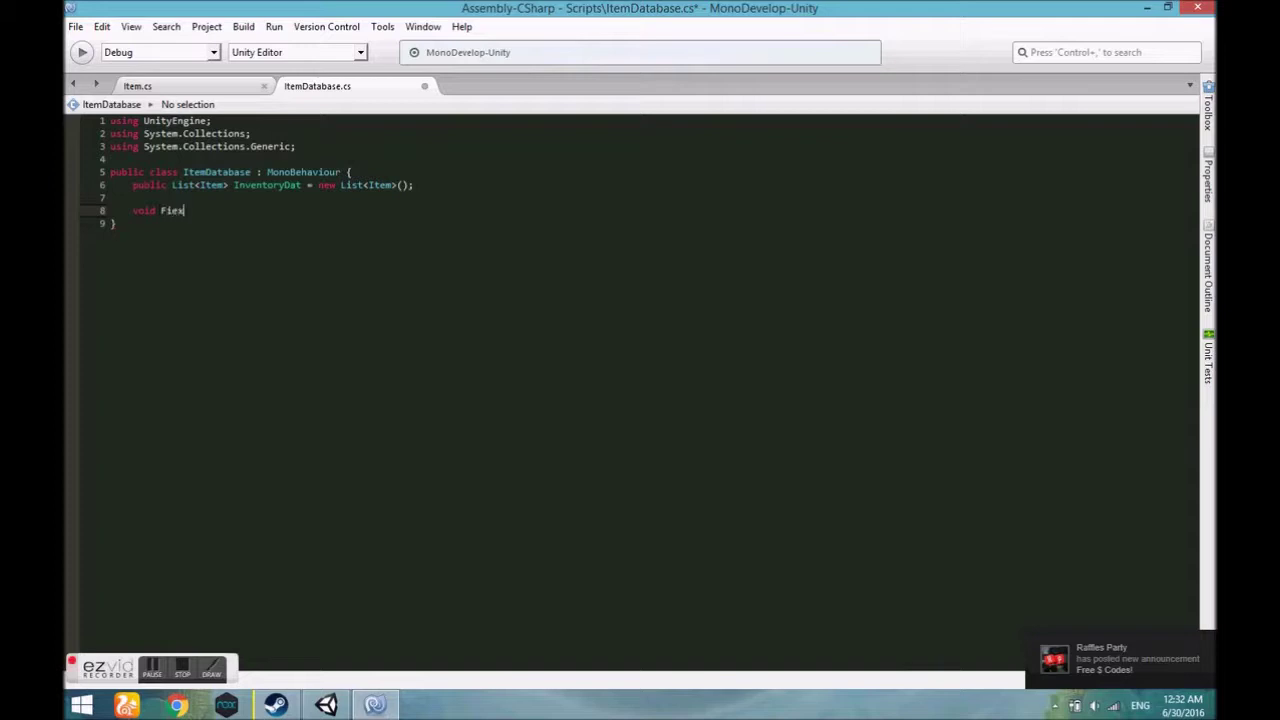
key(BackSpace)
key(BackSpace)
key(BackSpace)
text(ixedUpdate())
key(Return)
text({)
key(Return)
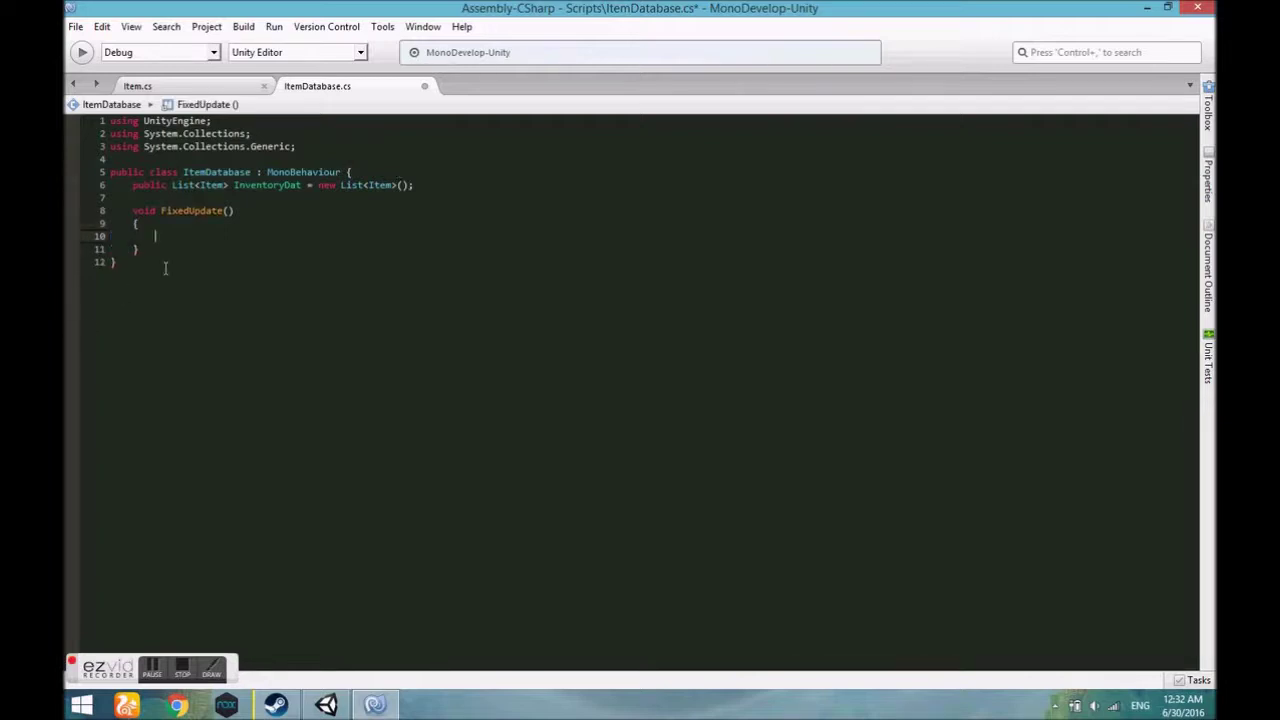
Step: Inside FixedUpdate, write a foreach (Item i in InventoryDat) loop with an open body
drag(260, 202, 163, 212)
click(155, 237)
text(foreach())
key(Return)
text({)
key(Return)
text(Item i)
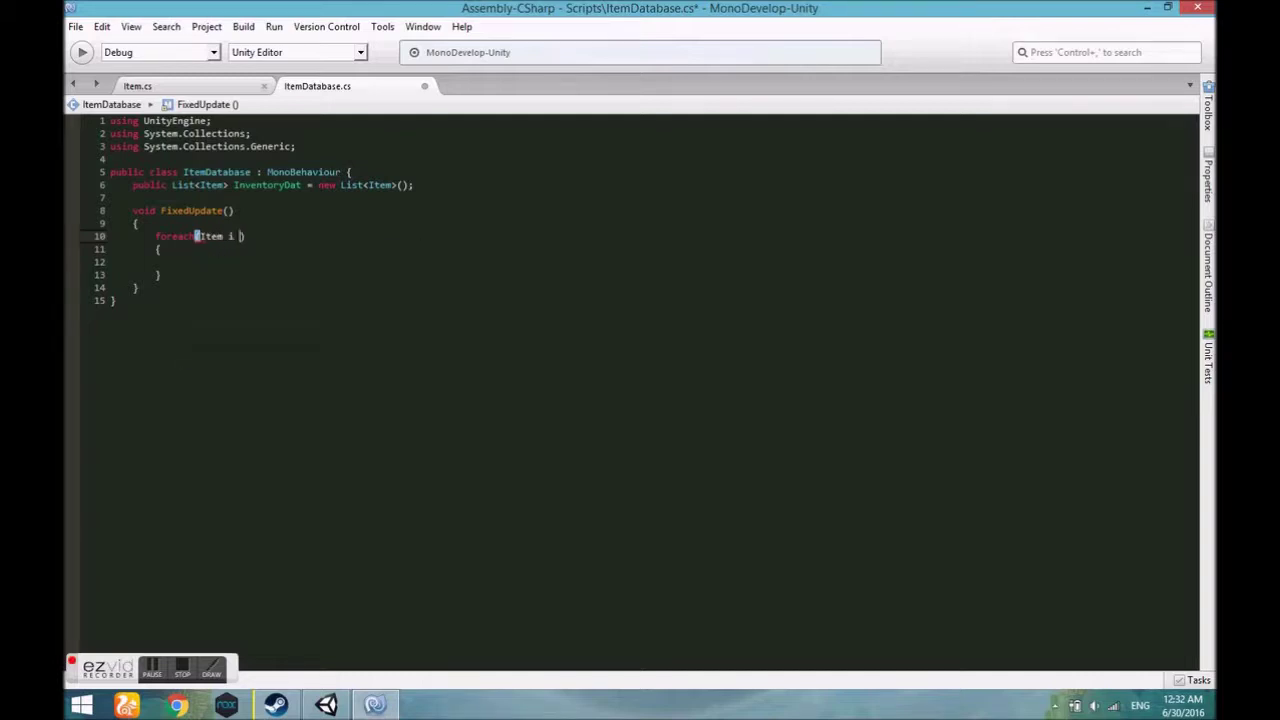
text( in )
text(In)
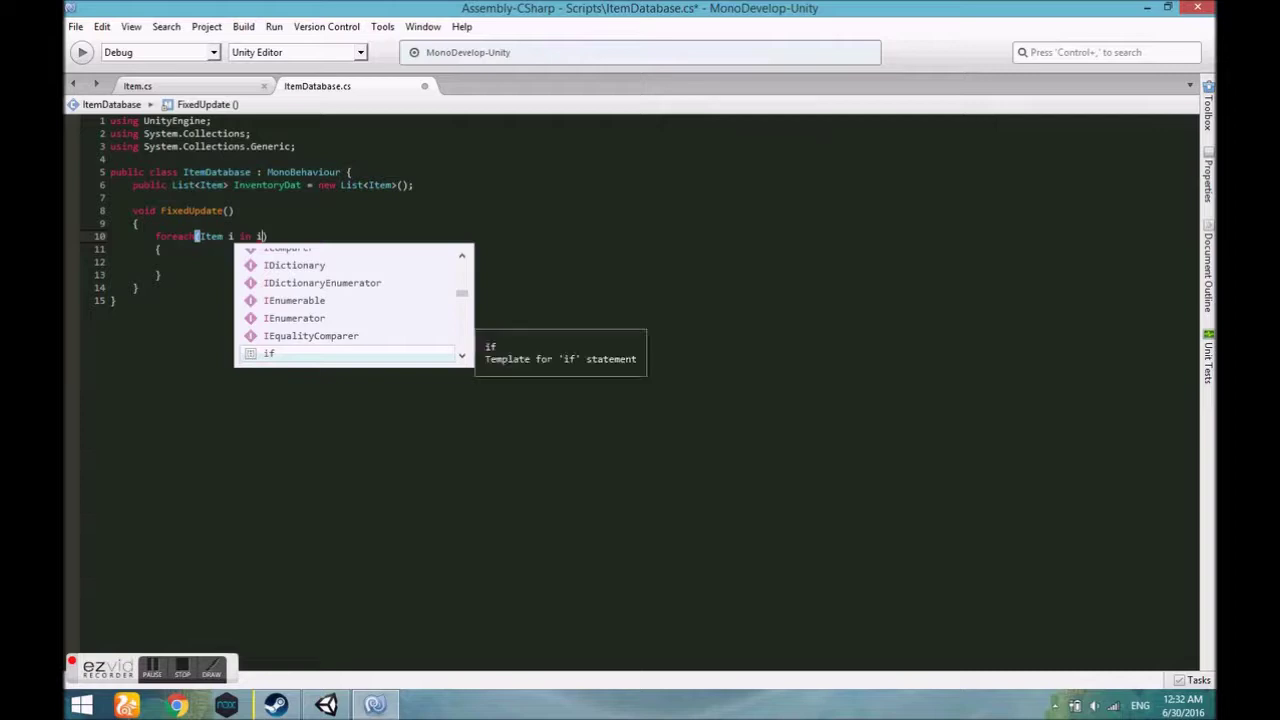
text(ven)
key(Return)
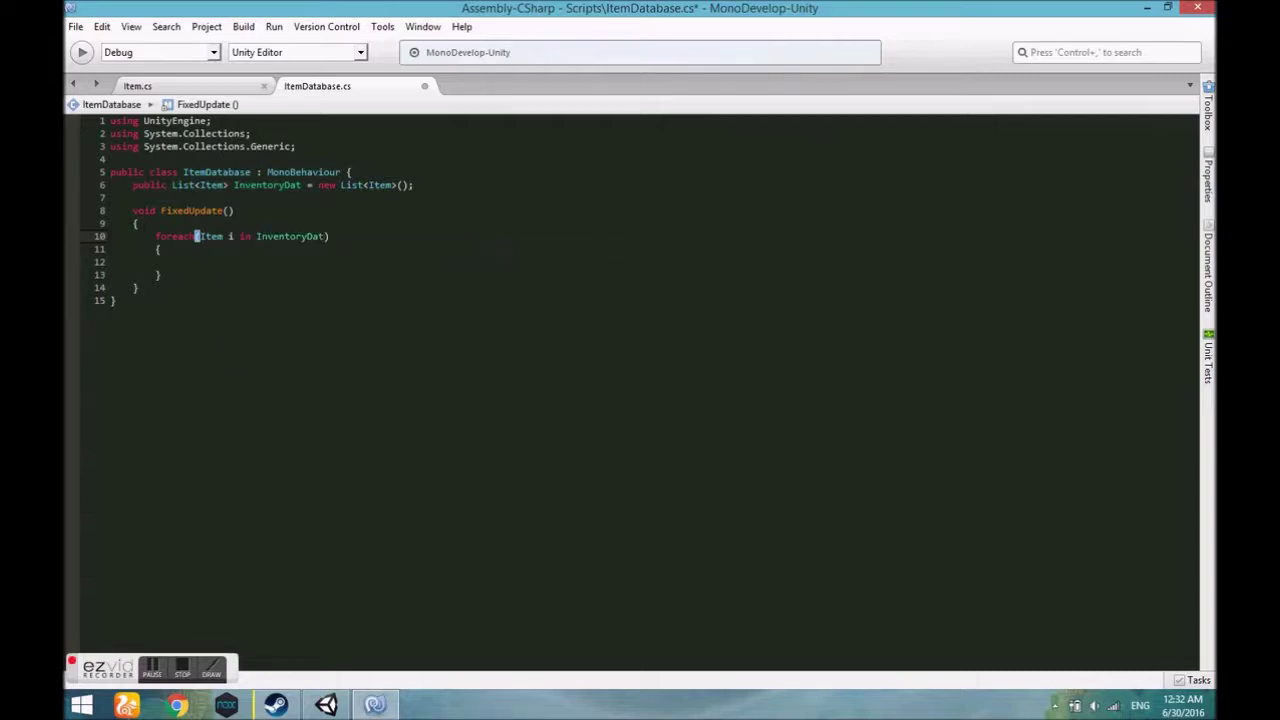
key(Return)
Step: Add an if block whose condition checks i.itemAmount > 0
text(if())
key(Return)
text({)
key(Return)
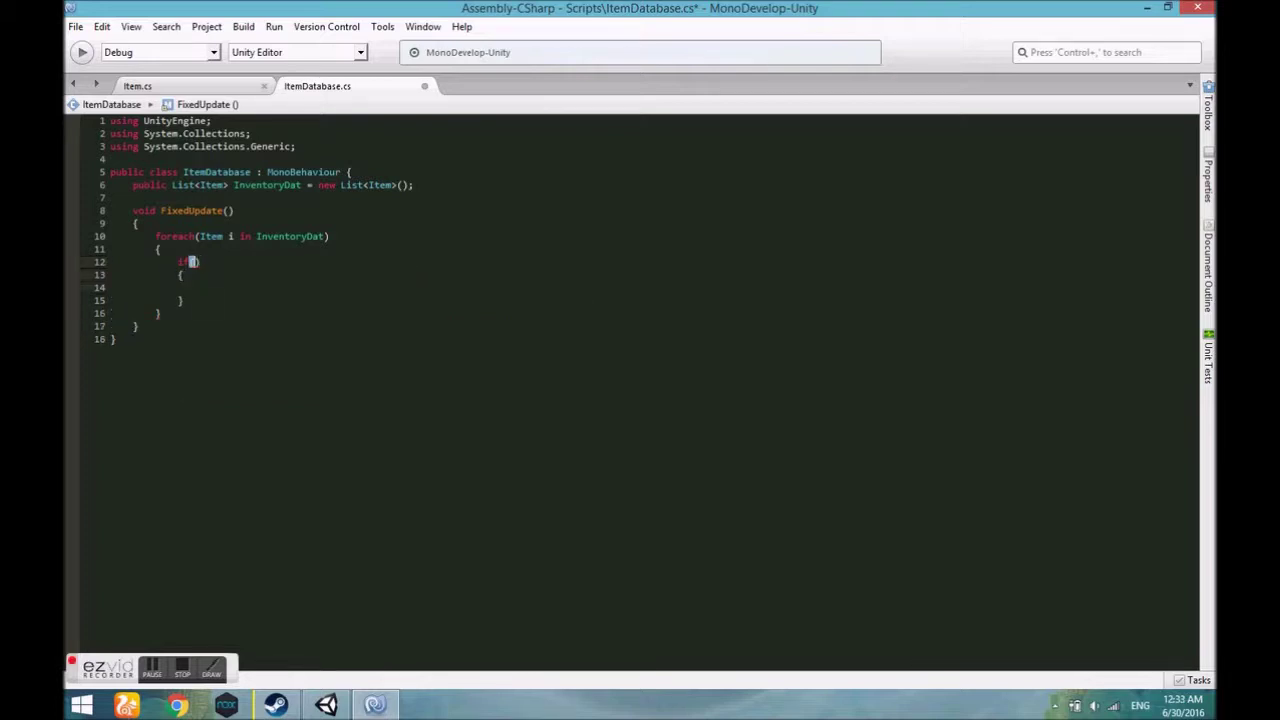
text(i.it)
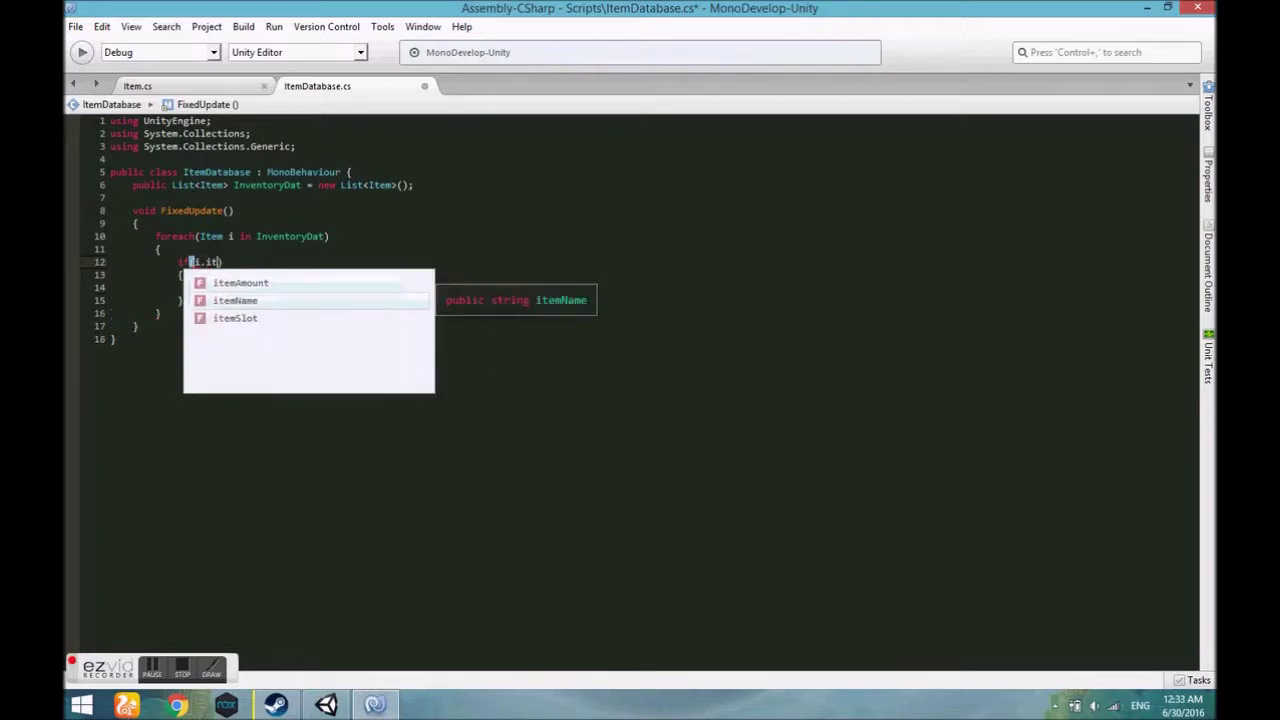
text(emA)
key(Return)
text(> 0)
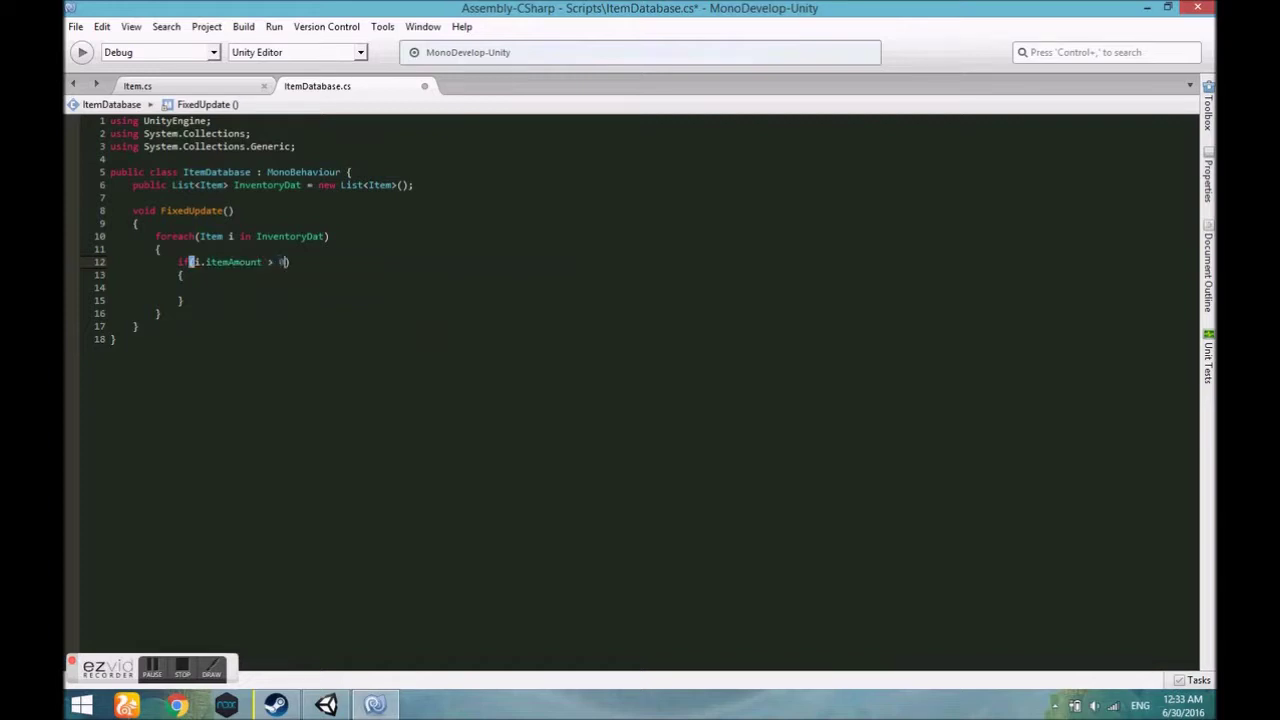
Step: Inside the if block, call i.itemSlot.SetActive(true)
click(200, 287)
text(i.)
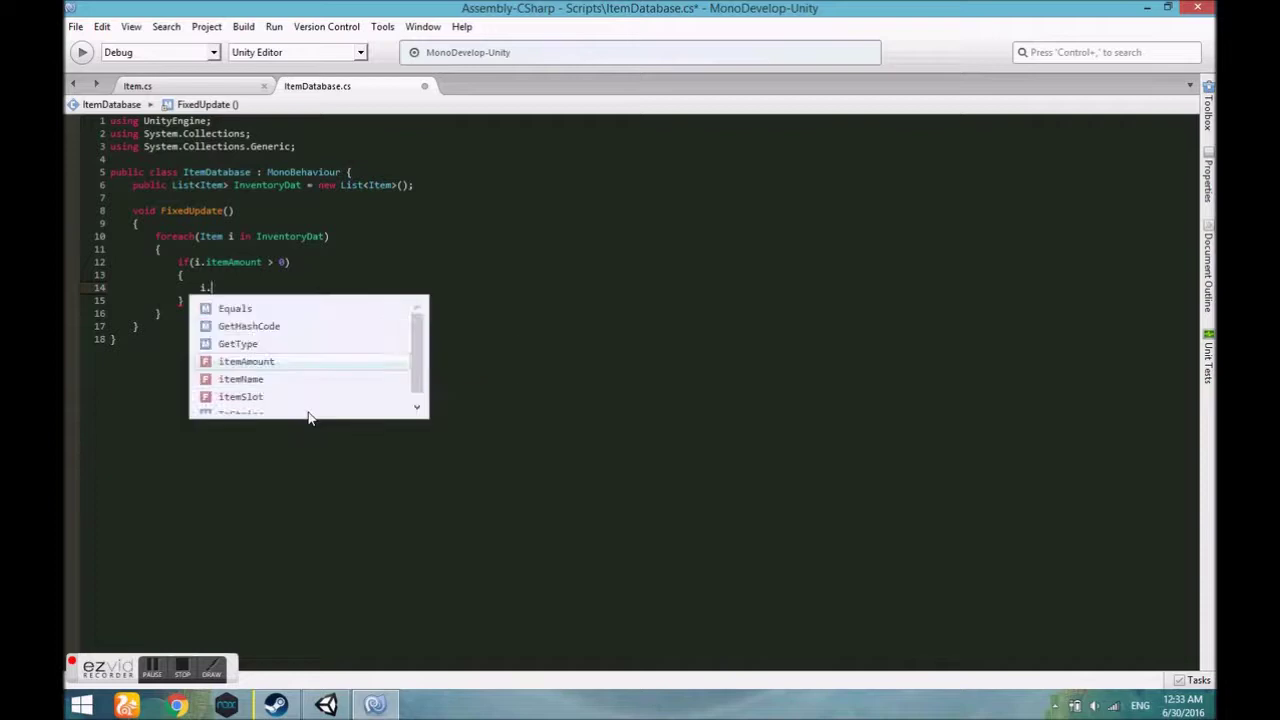
text(items)
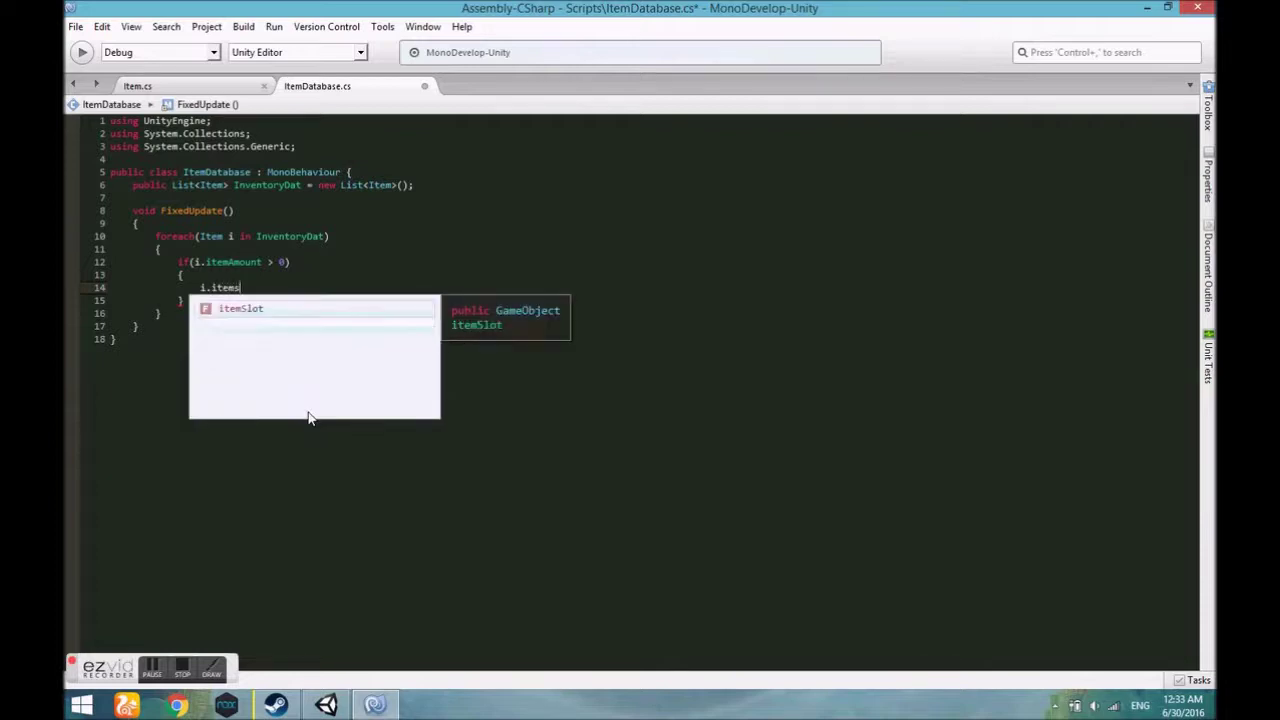
key(Return)
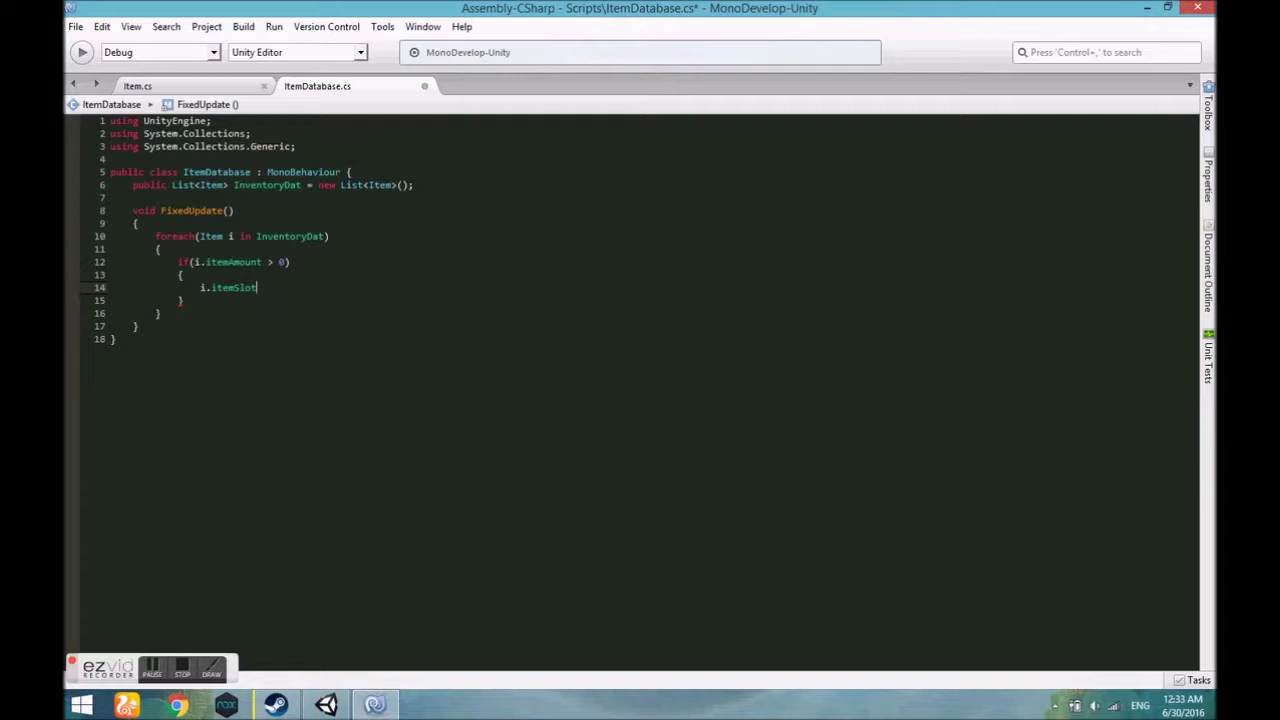
text(.SetA)
key(Return)
text(())
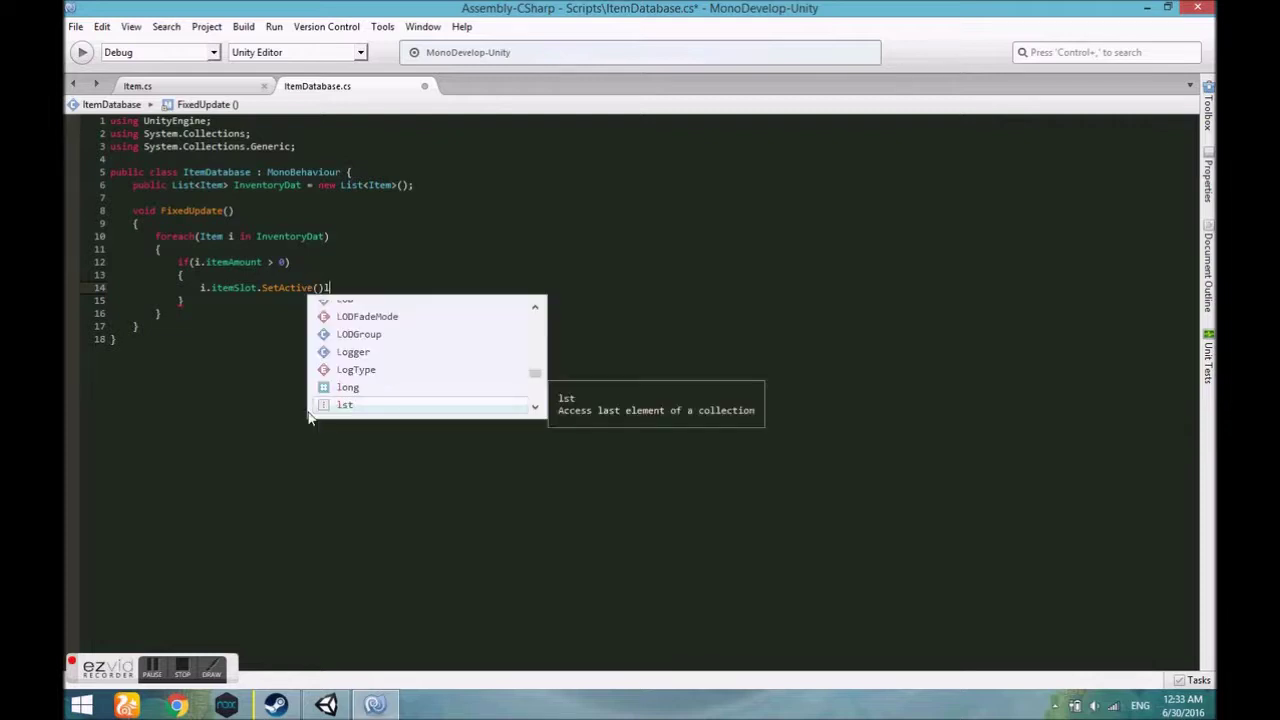
text(;)
click(322, 287)
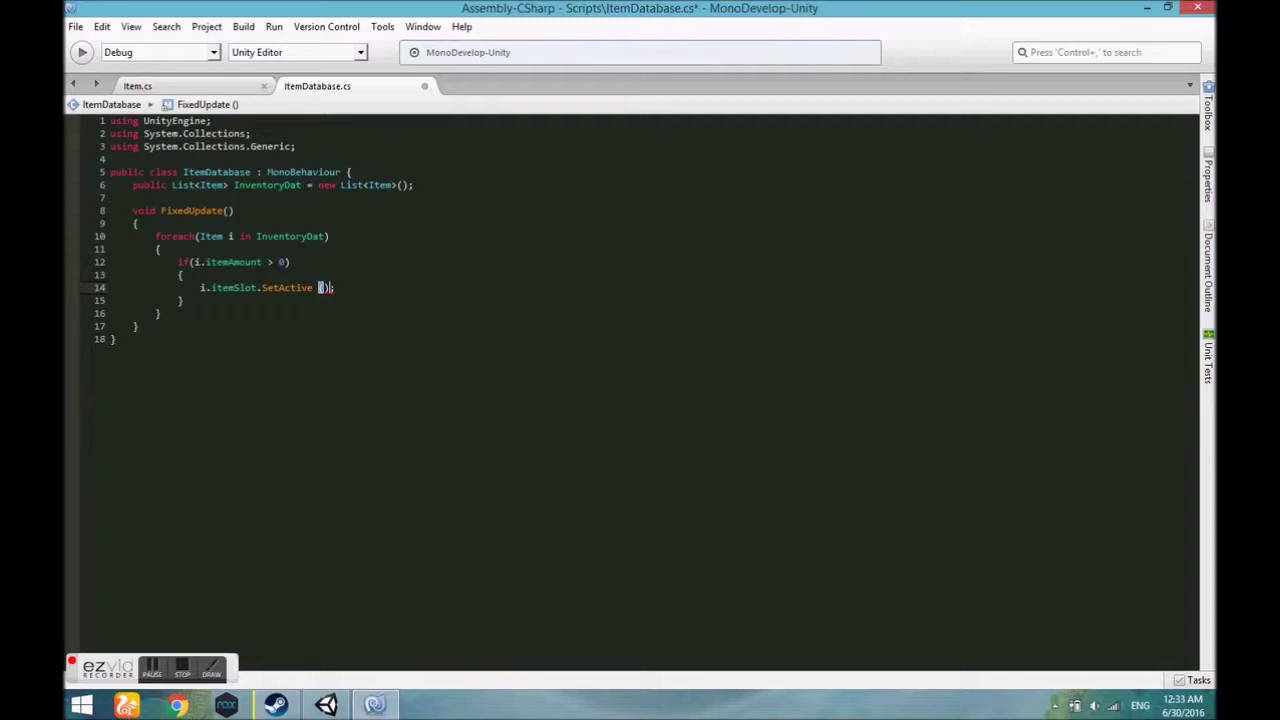
text(true)
key(Escape)
Step: Start a second if statement after the first, then delete it again
click(184, 300)
key(Return)
text(if)
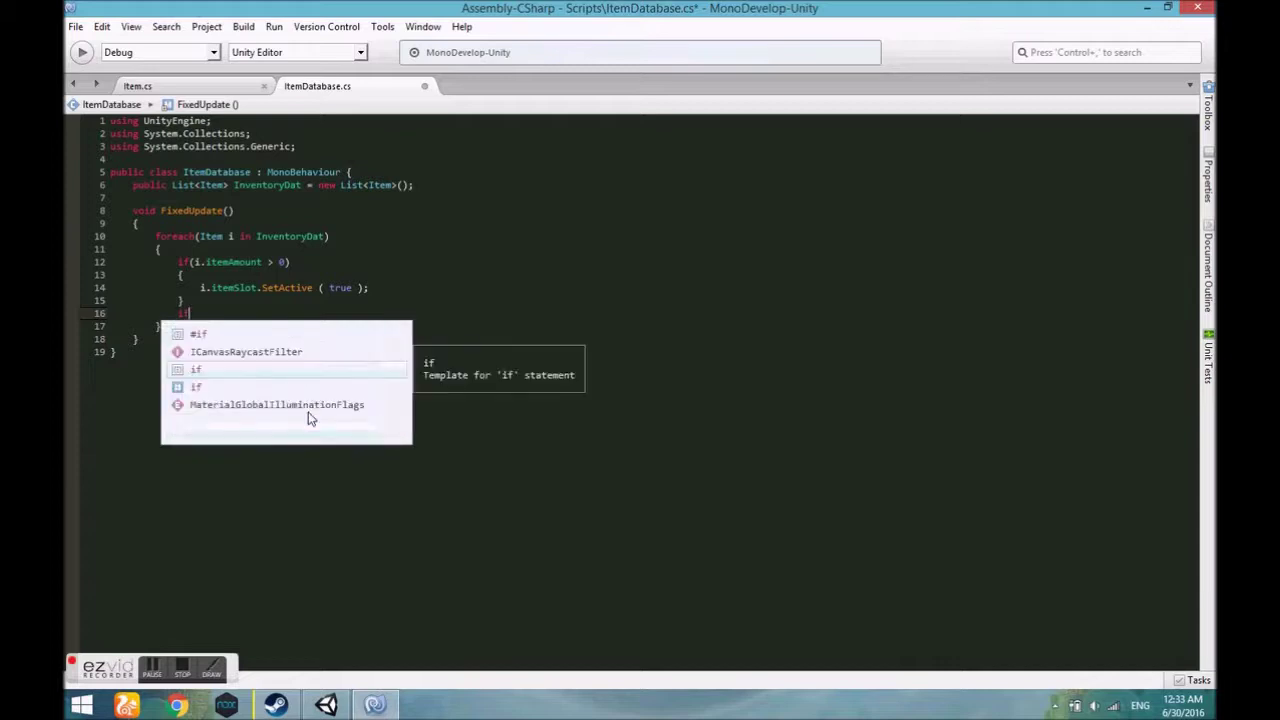
text(())
key(Return)
text({)
key(Return)
click(193, 313)
text(i.)
click(200, 338)
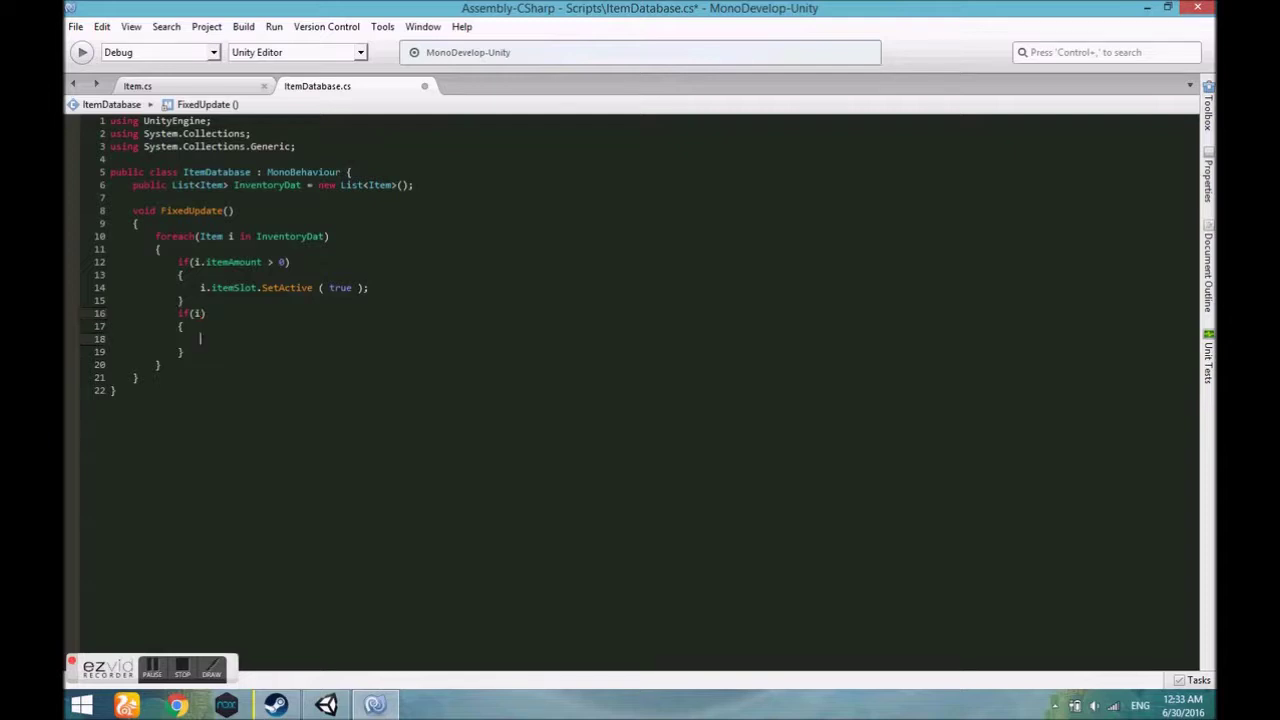
key(BackSpace)
key(BackSpace)
key(BackSpace)
key(BackSpace)
key(BackSpace)
key(BackSpace)
key(BackSpace)
key(BackSpace)
key(BackSpace)
key(BackSpace)
key(BackSpace)
key(BackSpace)
key(Return)
Step: Add an else block with its own braces after the if block
text(else {)
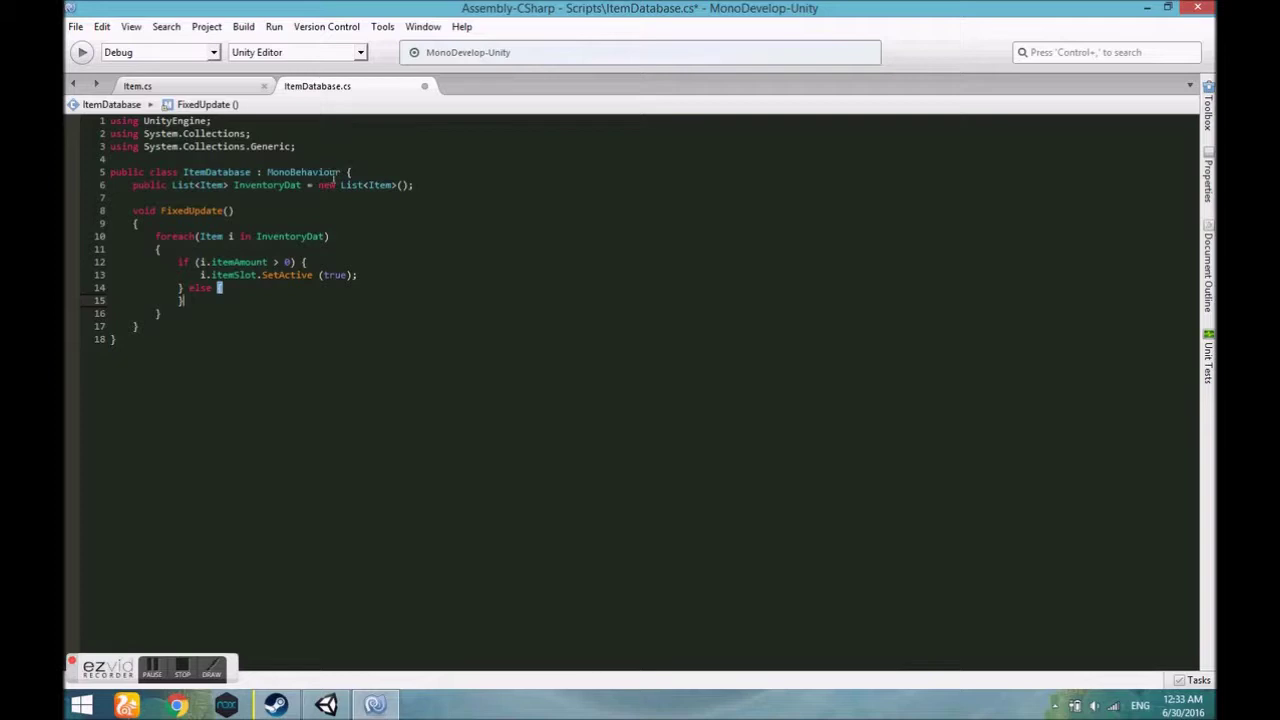
click(184, 287)
key(Return)
click(208, 300)
key(BackSpace)
key(BackSpace)
key(Return)
text({)
key(Return)
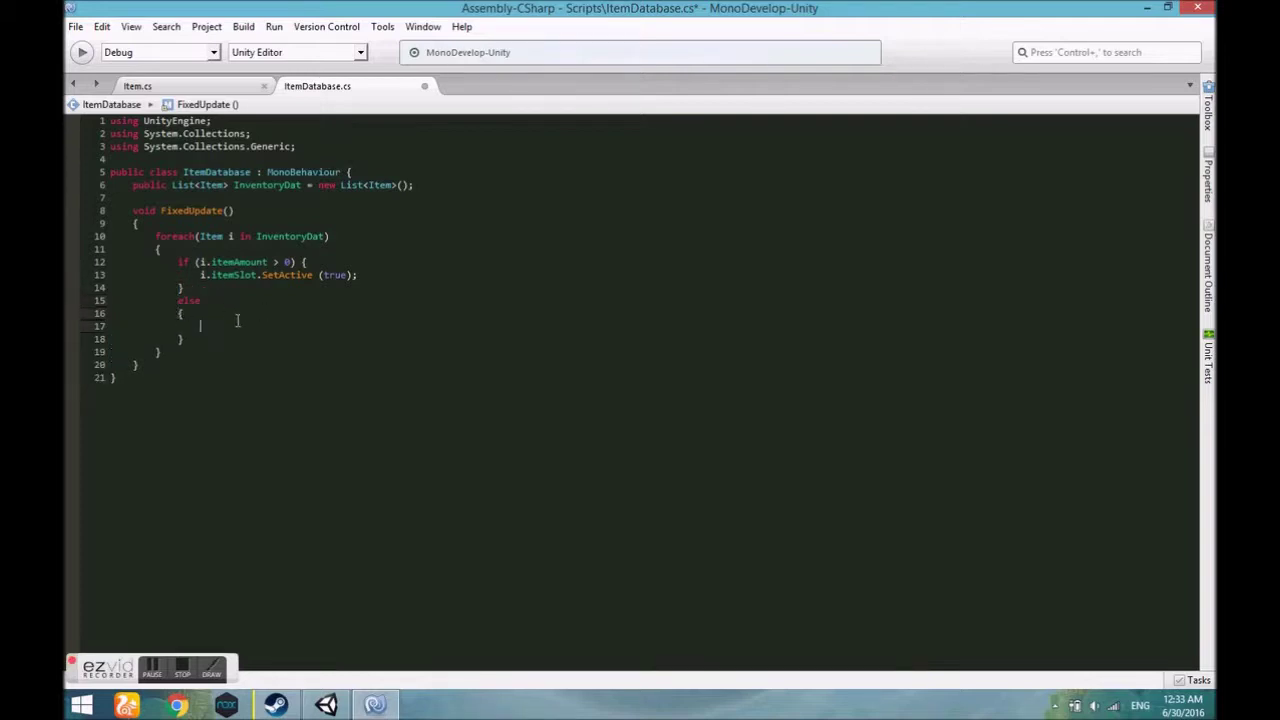
Step: Copy the SetActive call into the else block as SetActive(false), and save the script
drag(362, 275, 200, 275)
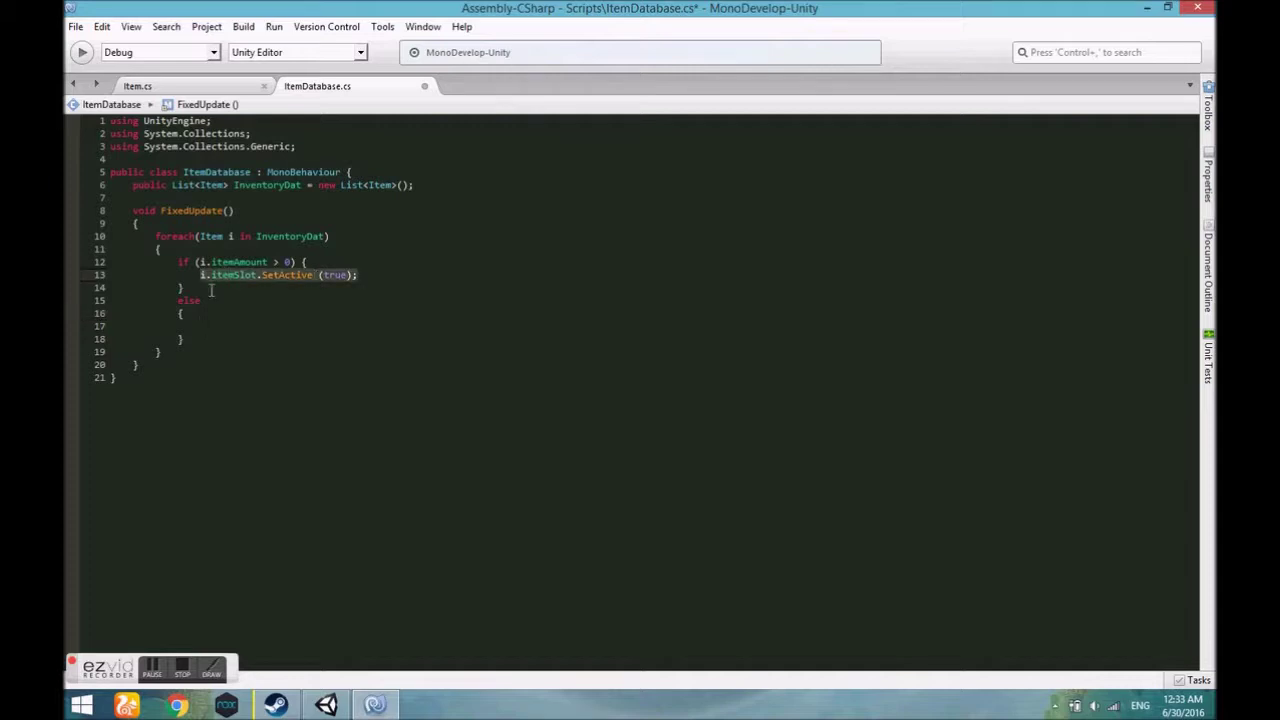
key(ctrl+c)
click(199, 327)
key(ctrl+v)
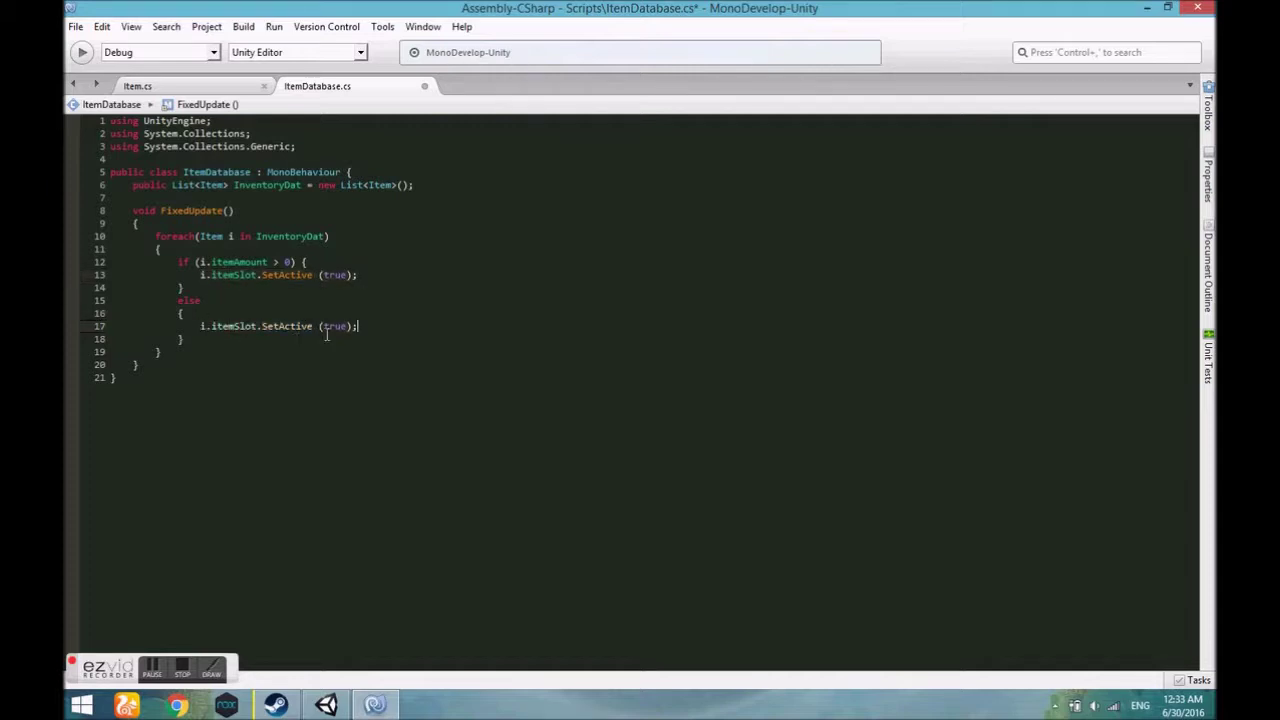
double_click(330, 327)
text(fa)
key(Return)
key(ctrl+s)
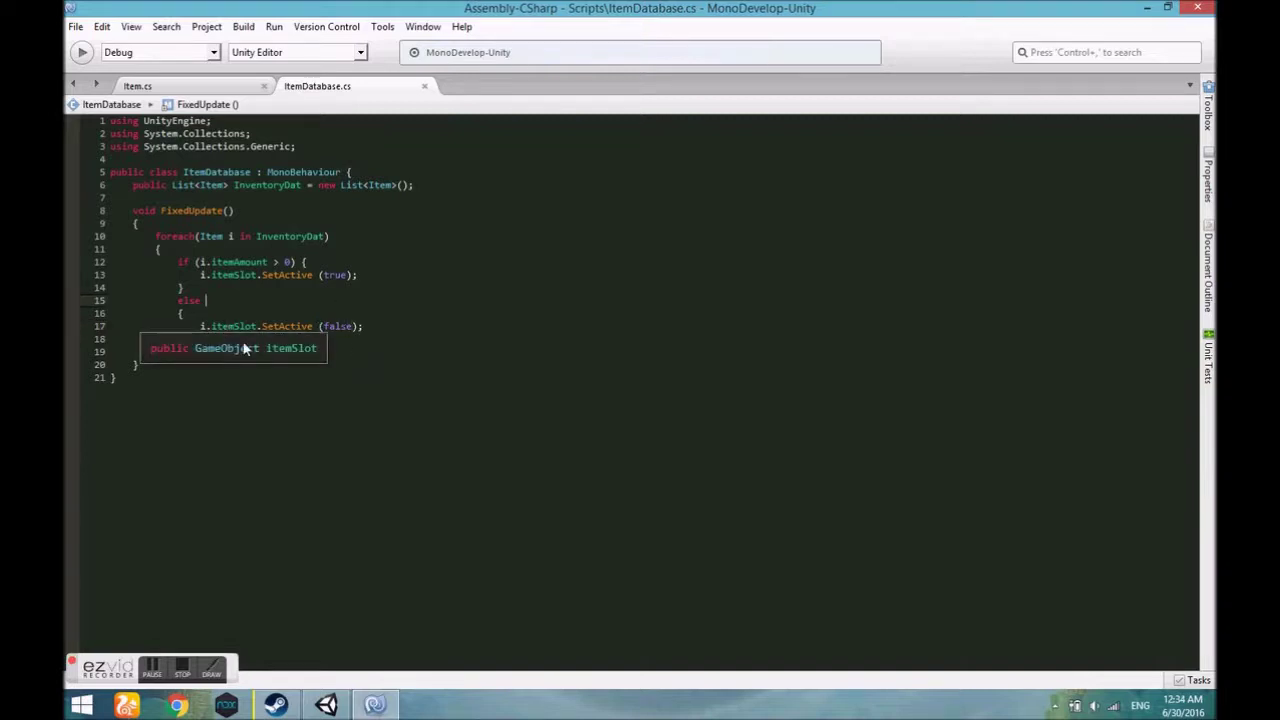
click(326, 706)
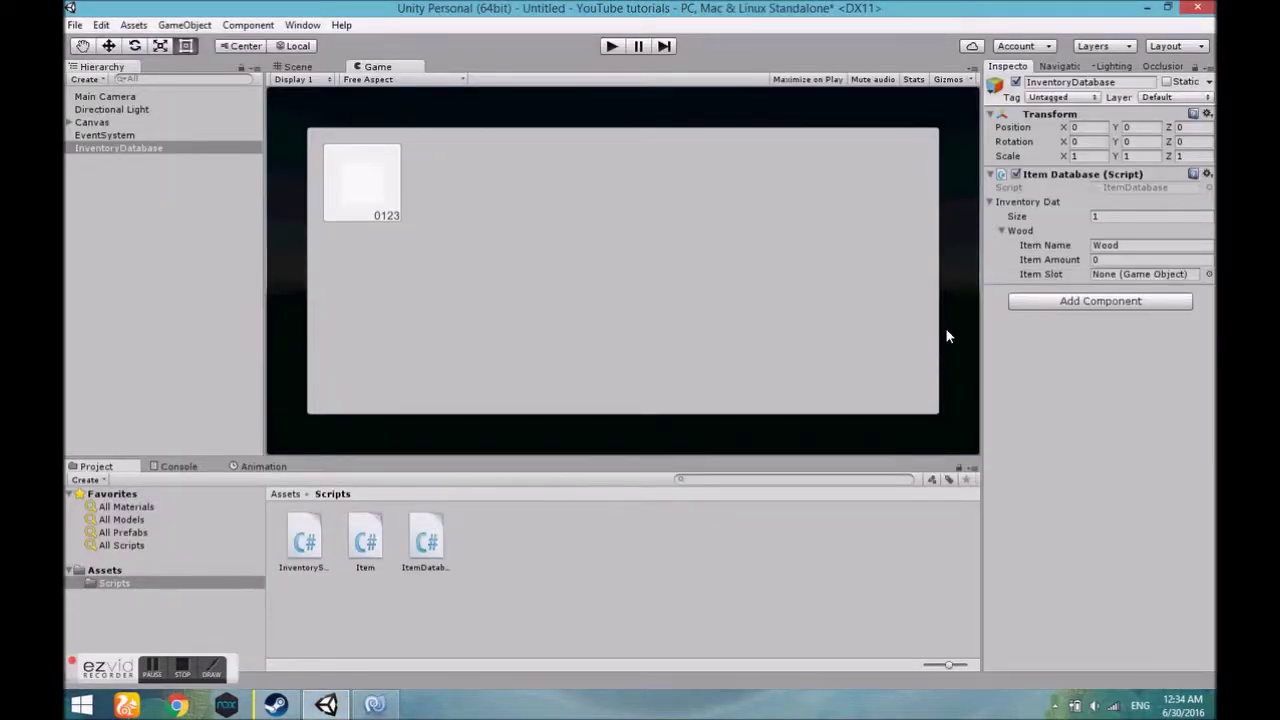
Step: Rename the Slot object under Canvas to Wood
click(1129, 256)
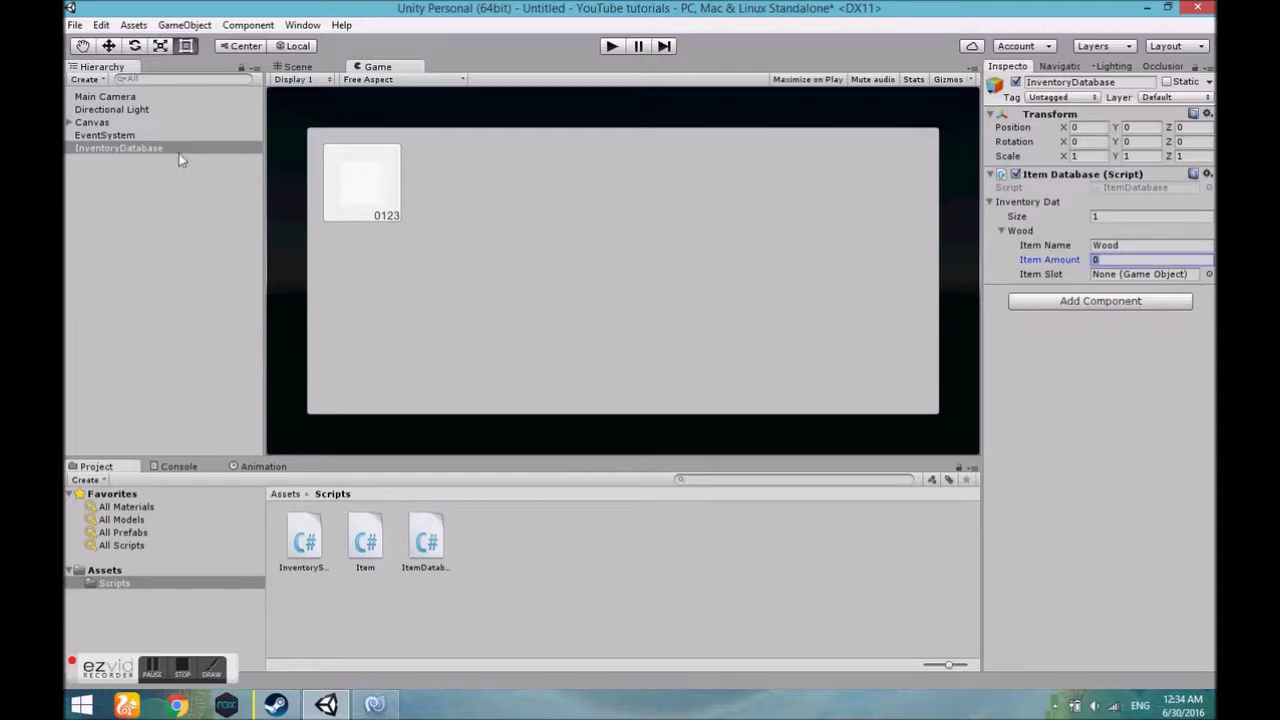
click(70, 122)
click(117, 160)
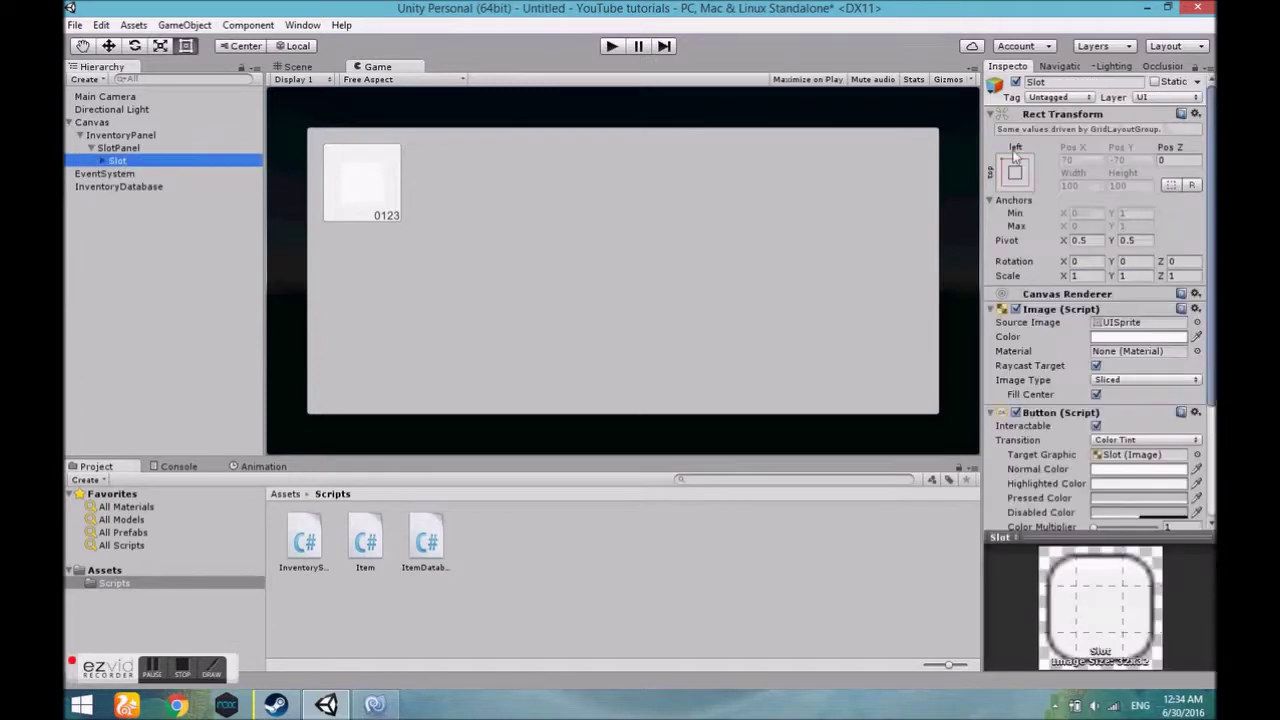
click(1047, 83)
text(Wood)
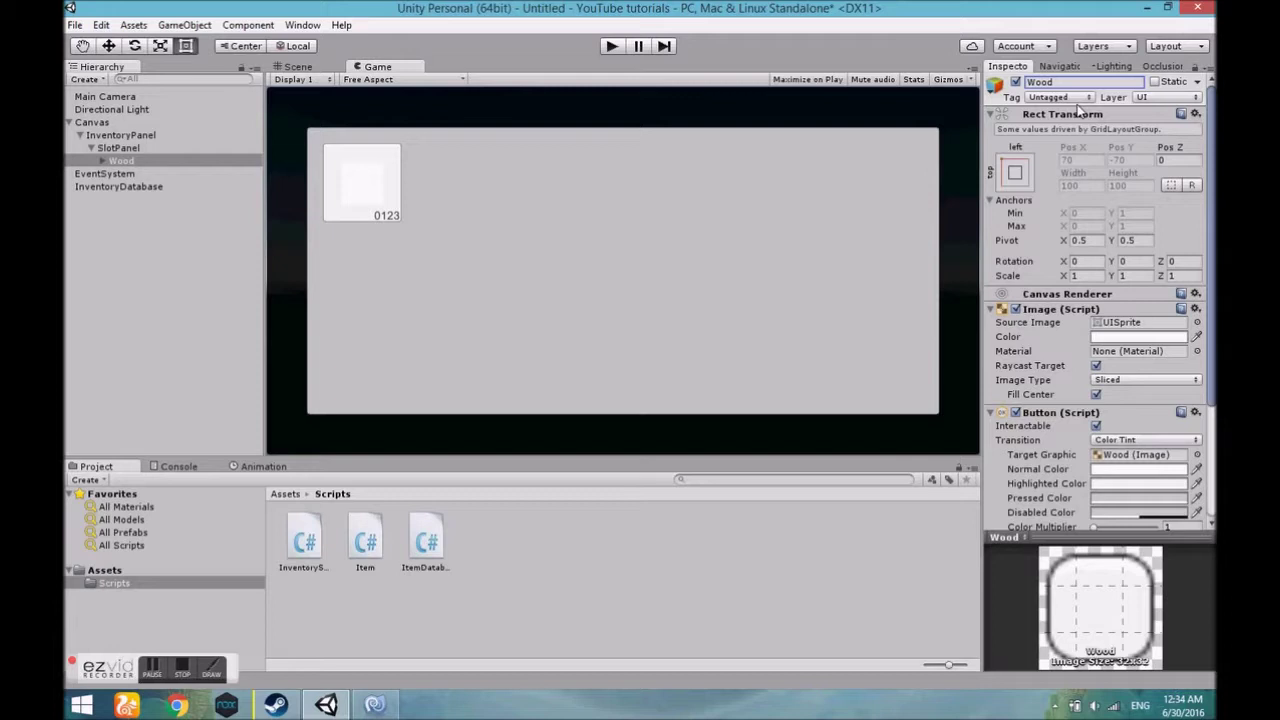
Step: Duplicate the Wood slot and name the copy Stone
click(120, 161)
key(ctrl+d)
click(1047, 82)
text(St)
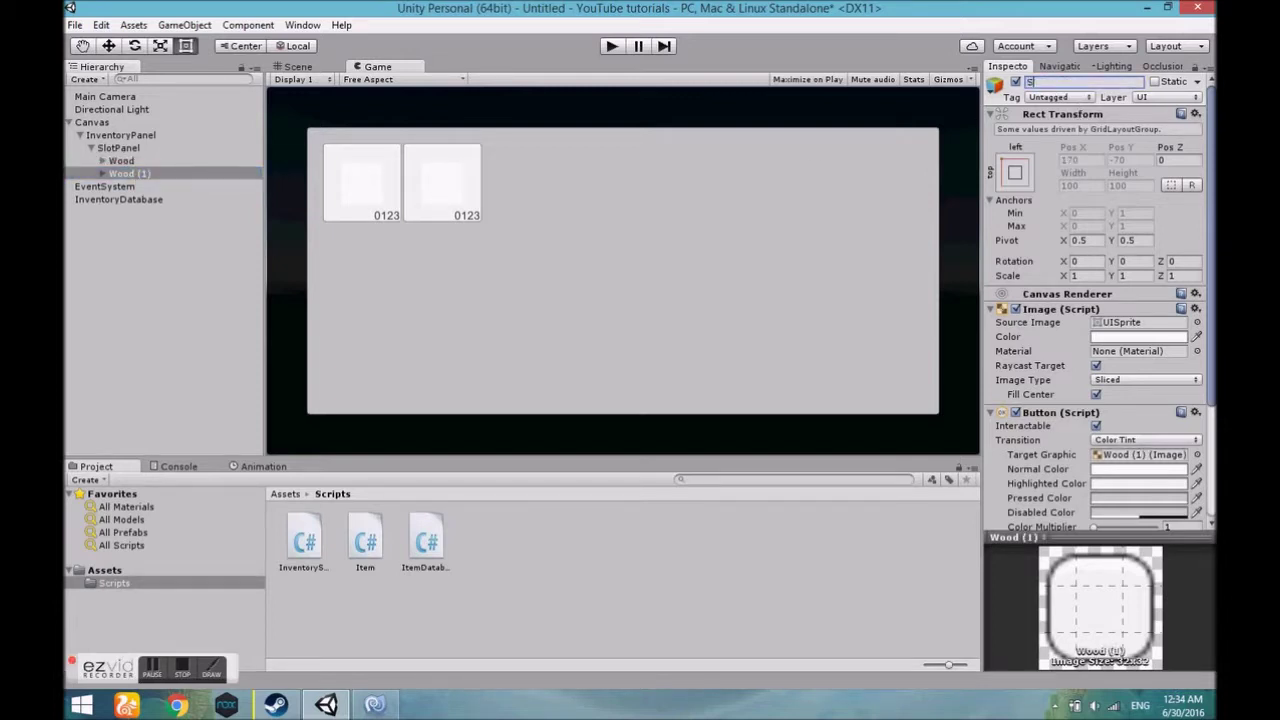
text(one)
key(Return)
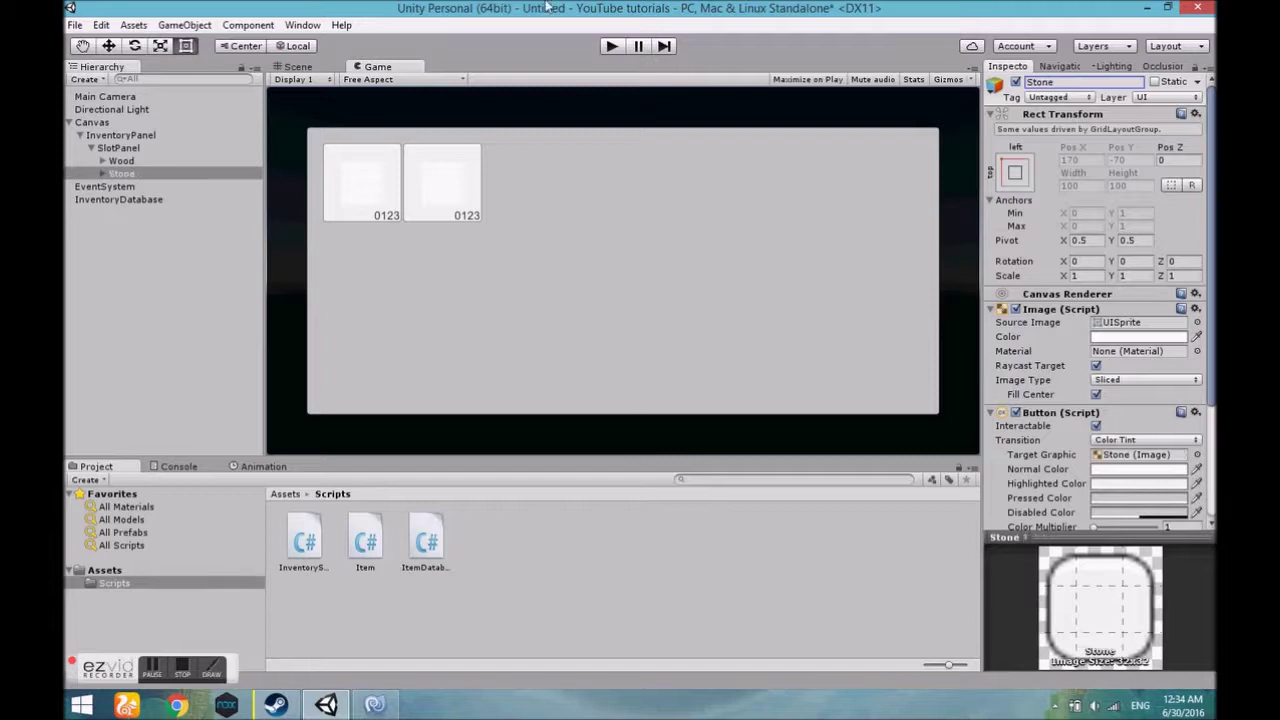
click(130, 148)
click(146, 136)
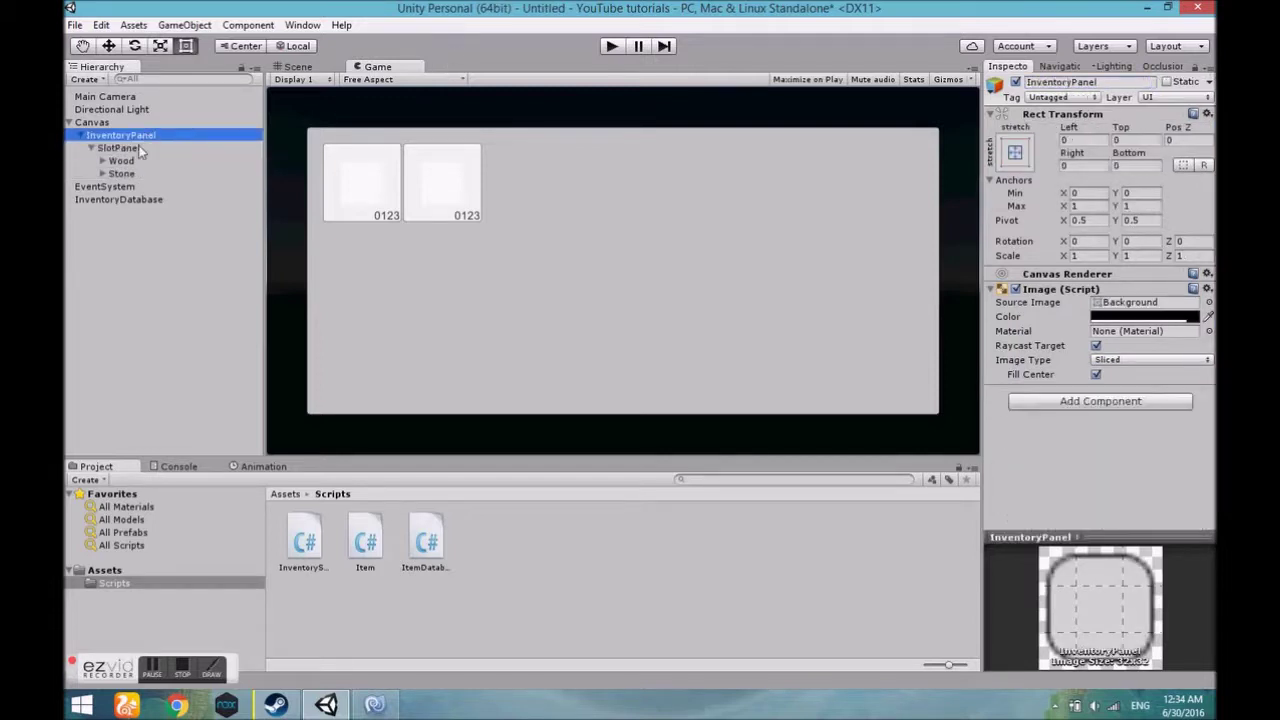
click(121, 201)
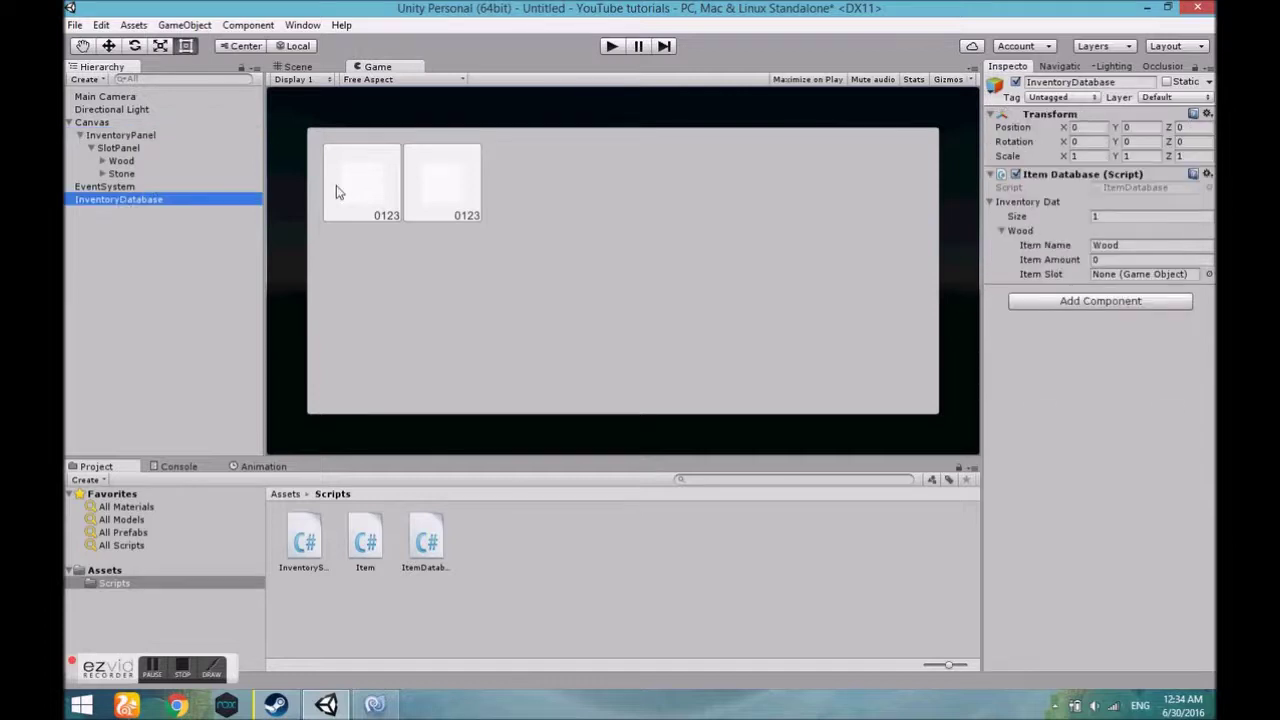
Step: Resize Inventory Dat to 2 with a Stone item, link the Wood and Stone slots, and run the game
click(1122, 216)
text(2)
key(Return)
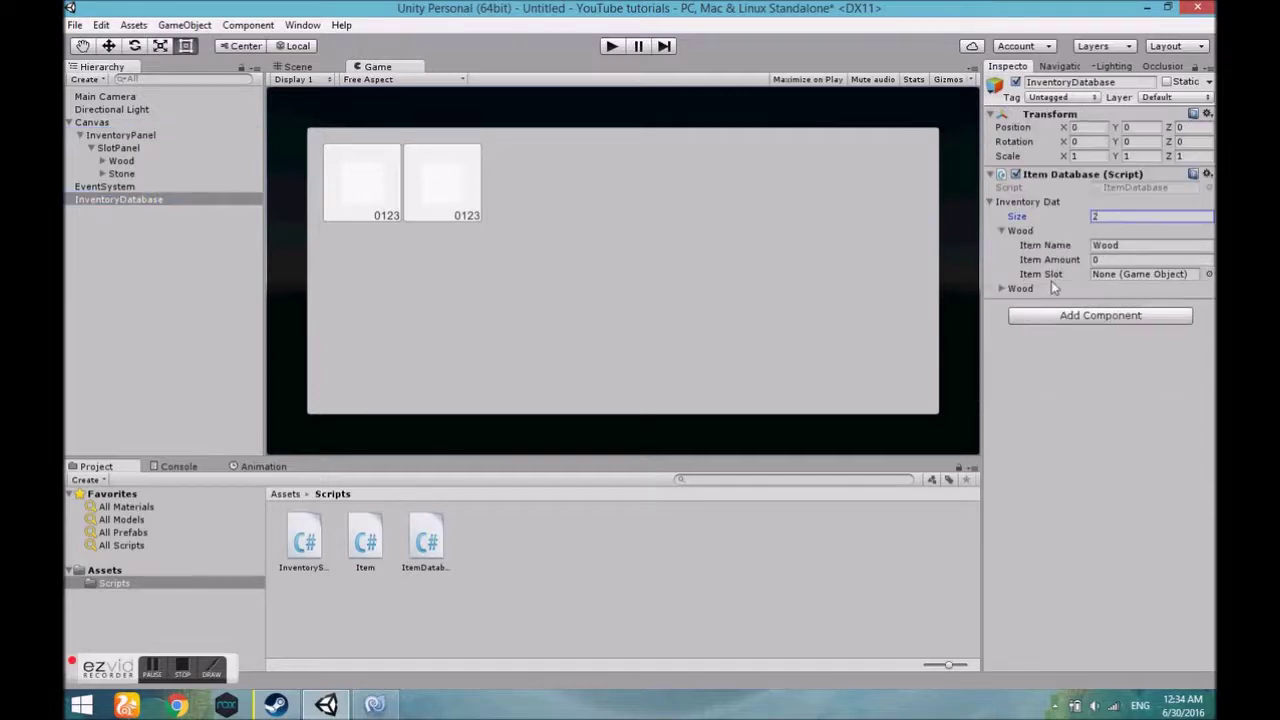
click(1039, 292)
click(1119, 300)
text(Sto)
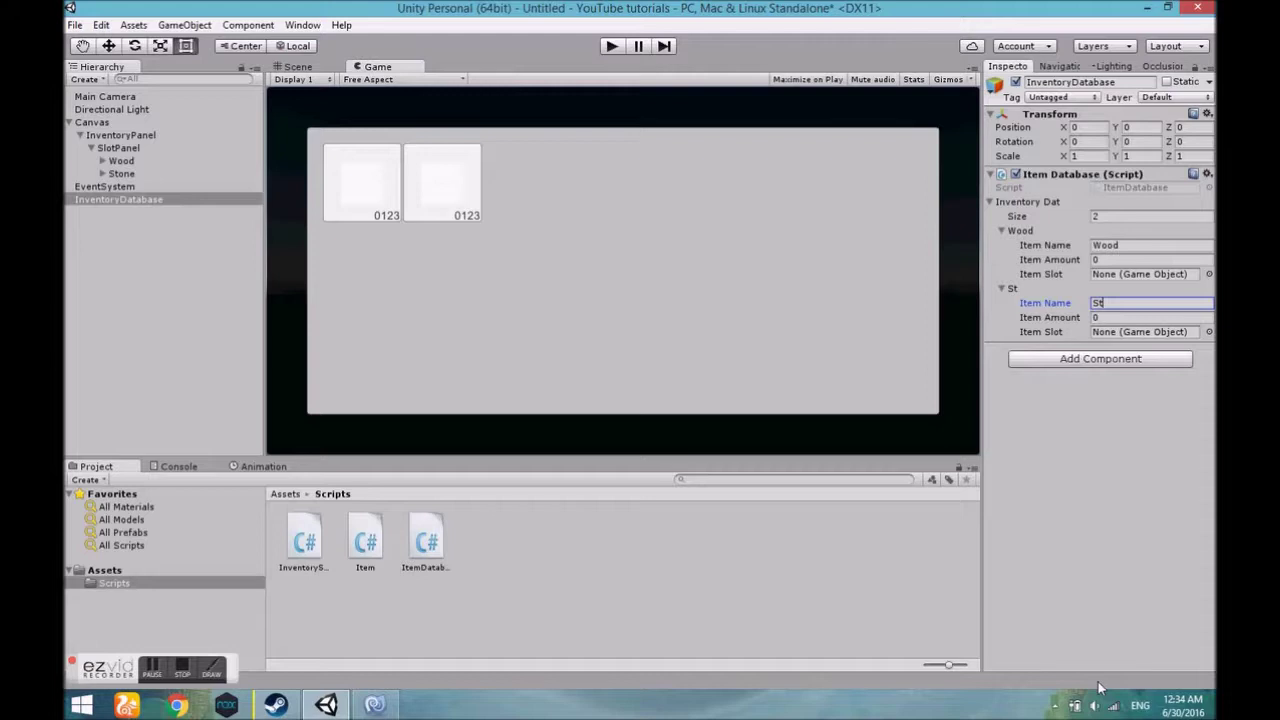
text(ne)
drag(121, 174, 1165, 331)
drag(163, 177, 1125, 265)
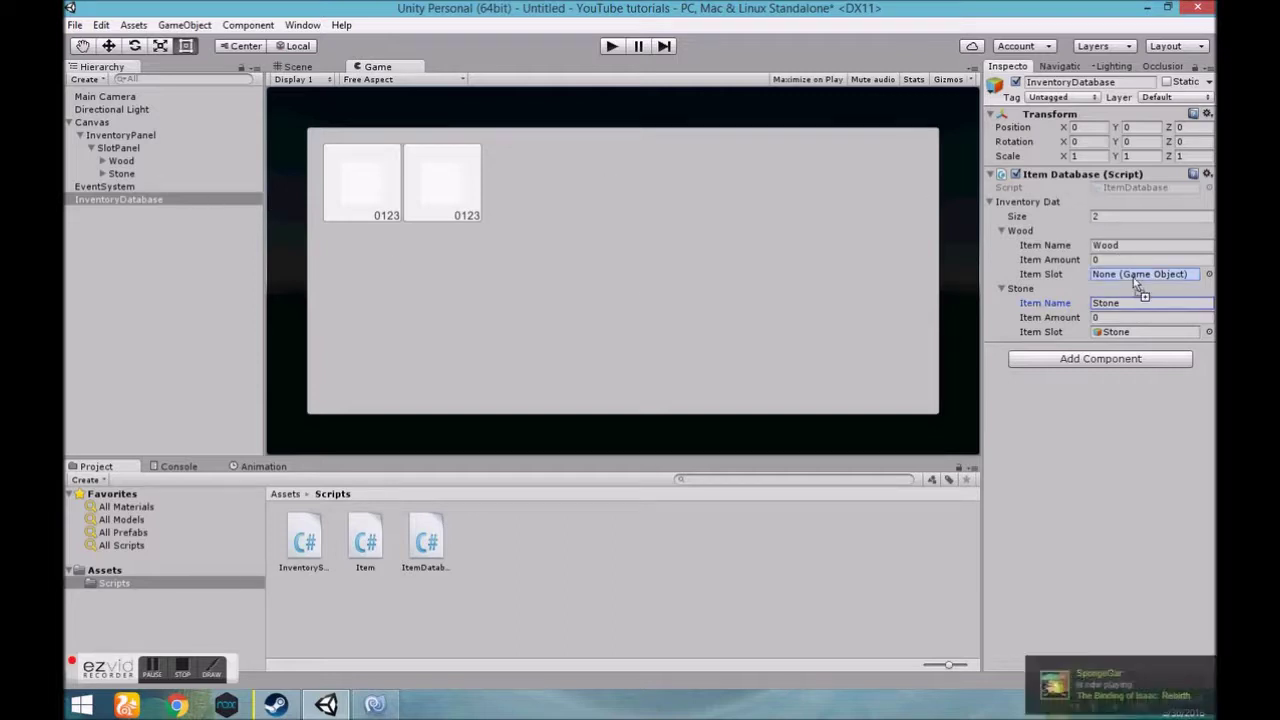
drag(1125, 265, 1140, 275)
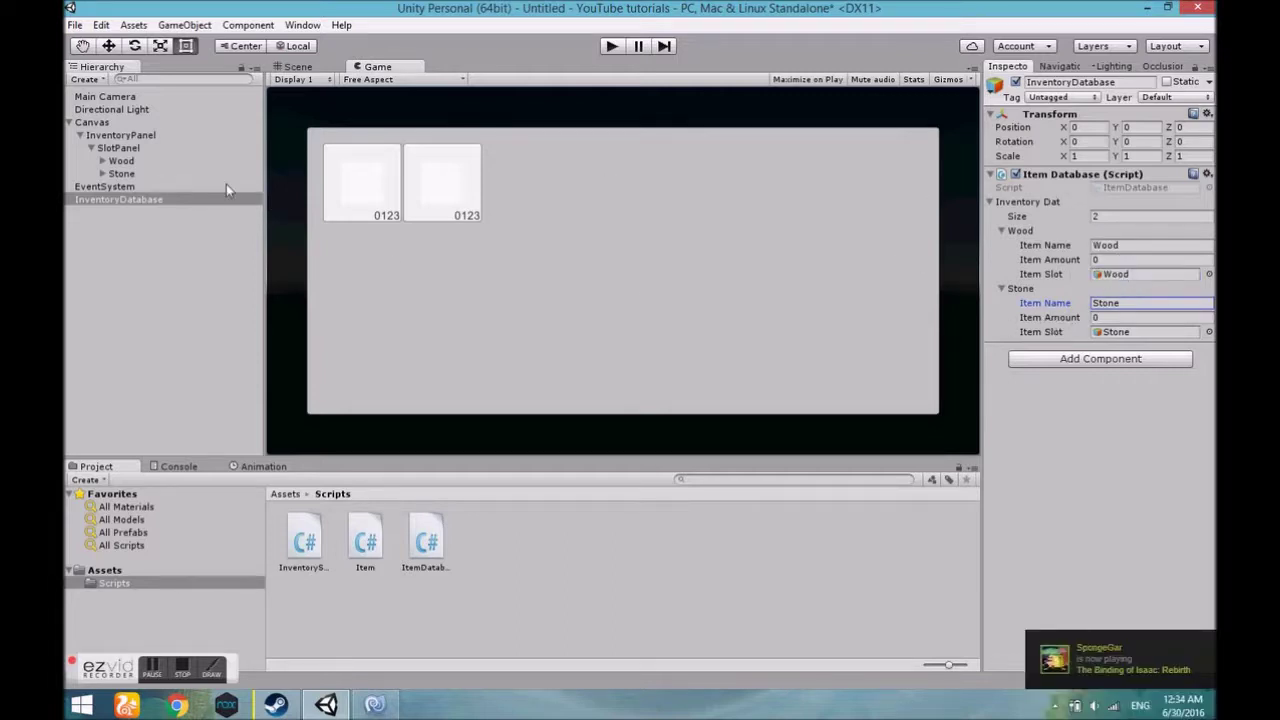
click(612, 46)
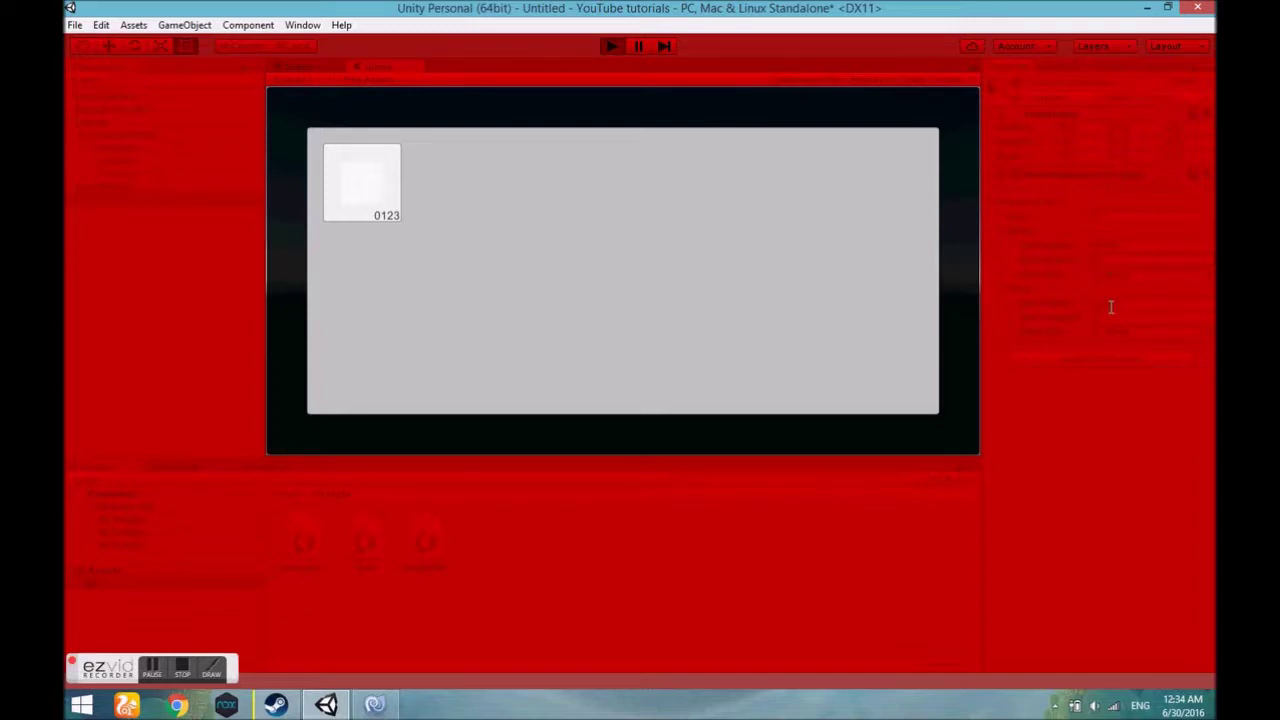
Step: Reveal the second inventory slot in the game view, then exit Play mode
click(698, 320)
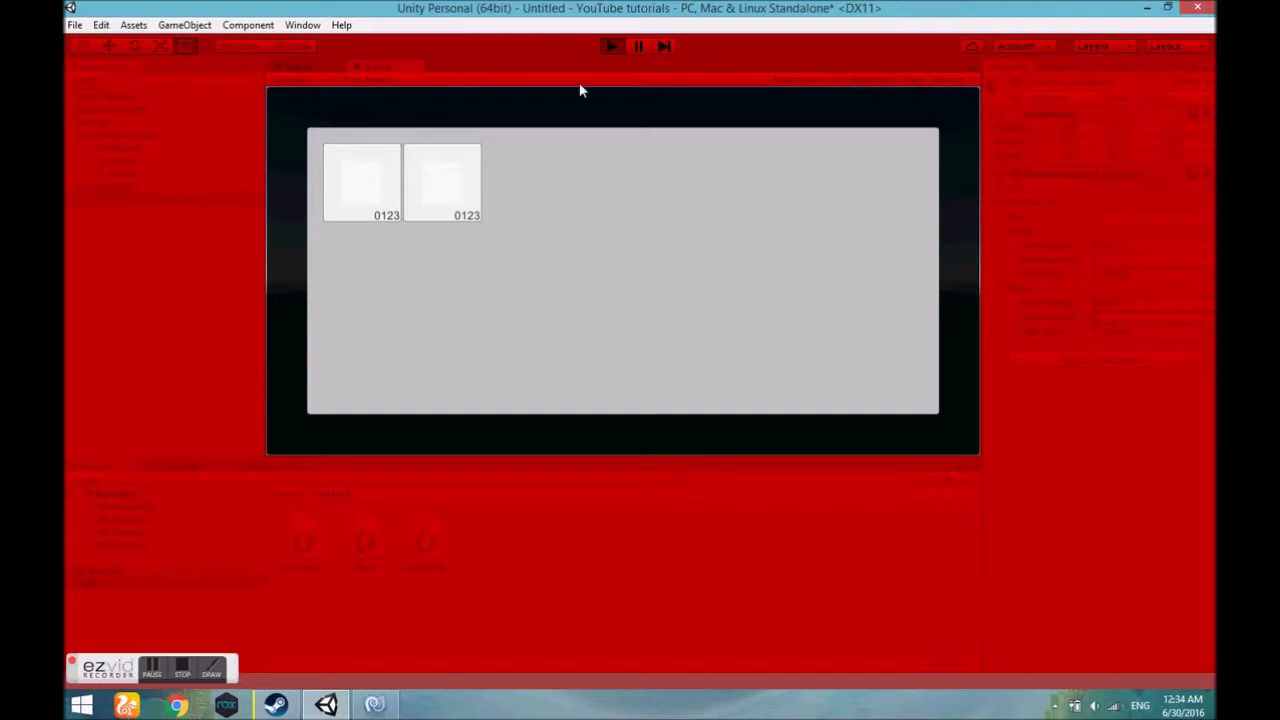
click(610, 46)
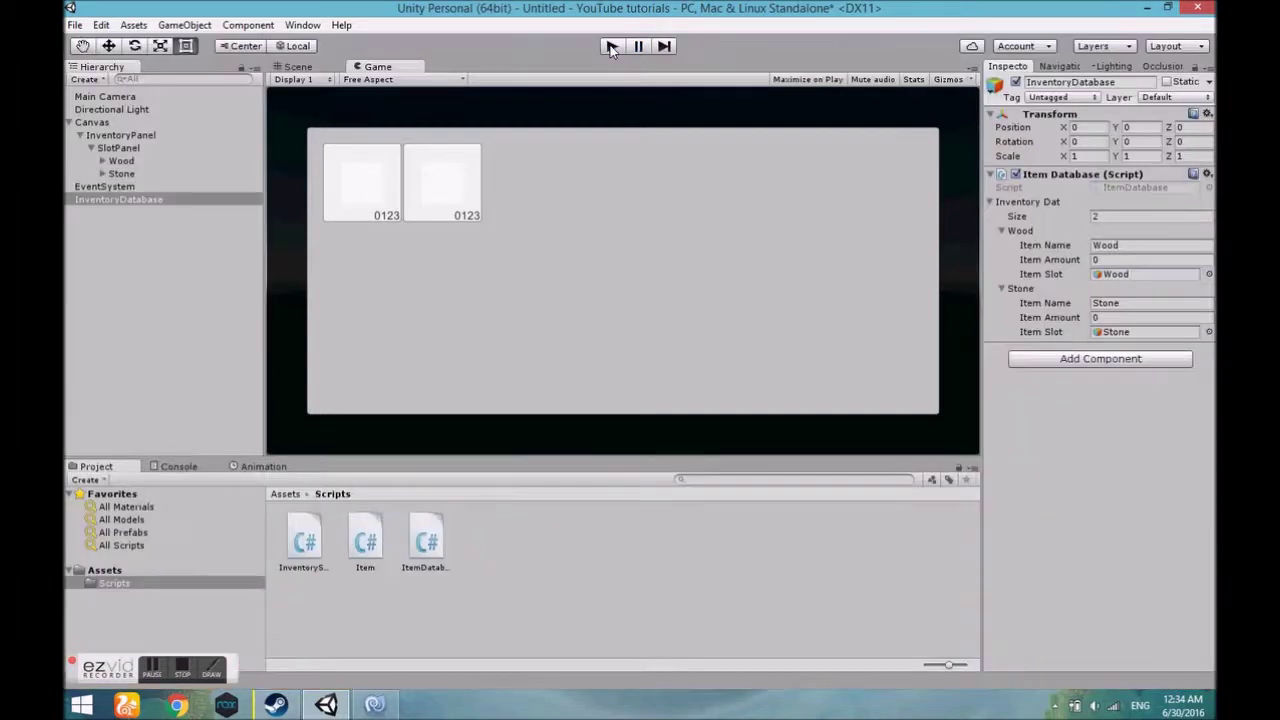
Step: Add an empty void Start() method above FixedUpdate
mouse_move(385, 710)
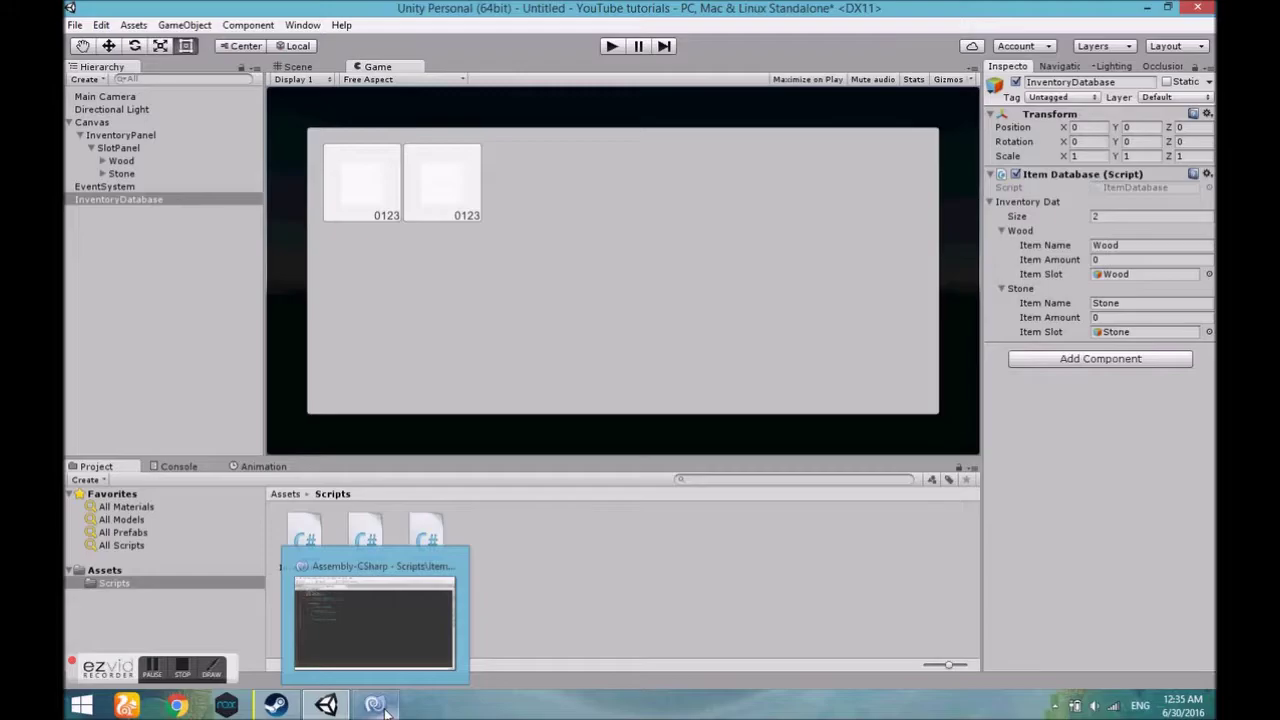
click(385, 710)
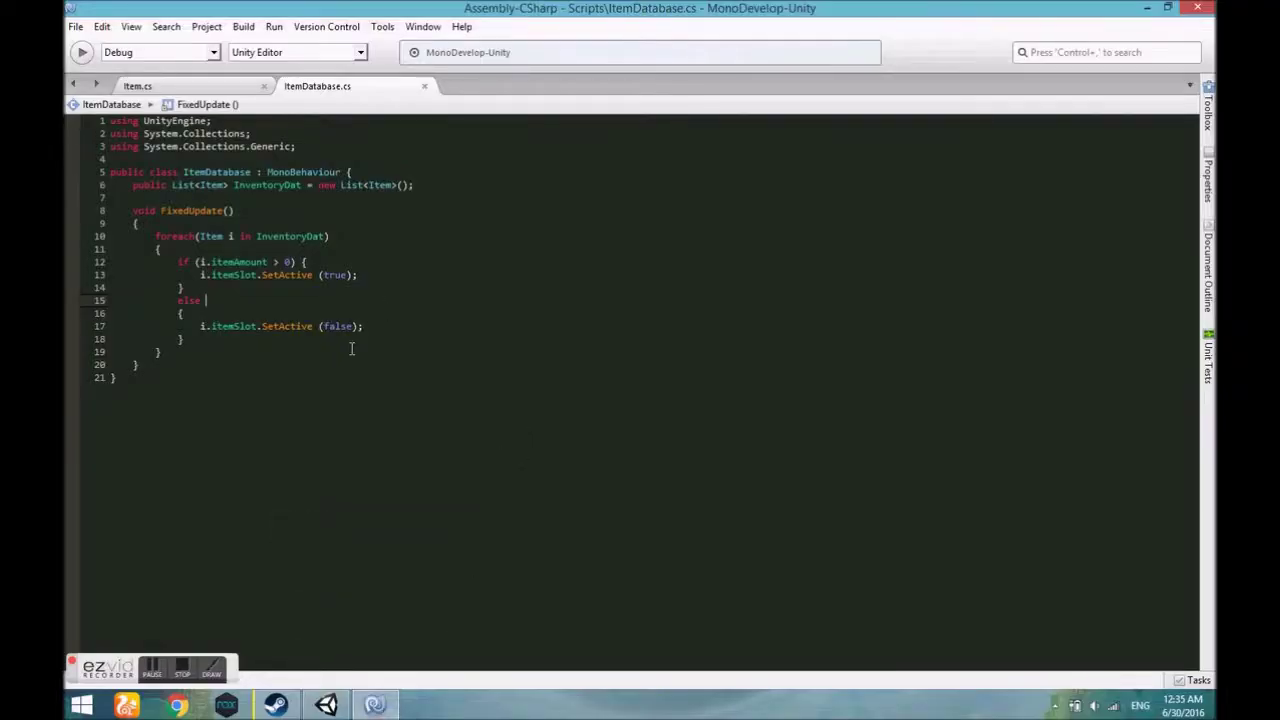
click(164, 198)
key(Return)
key(Return)
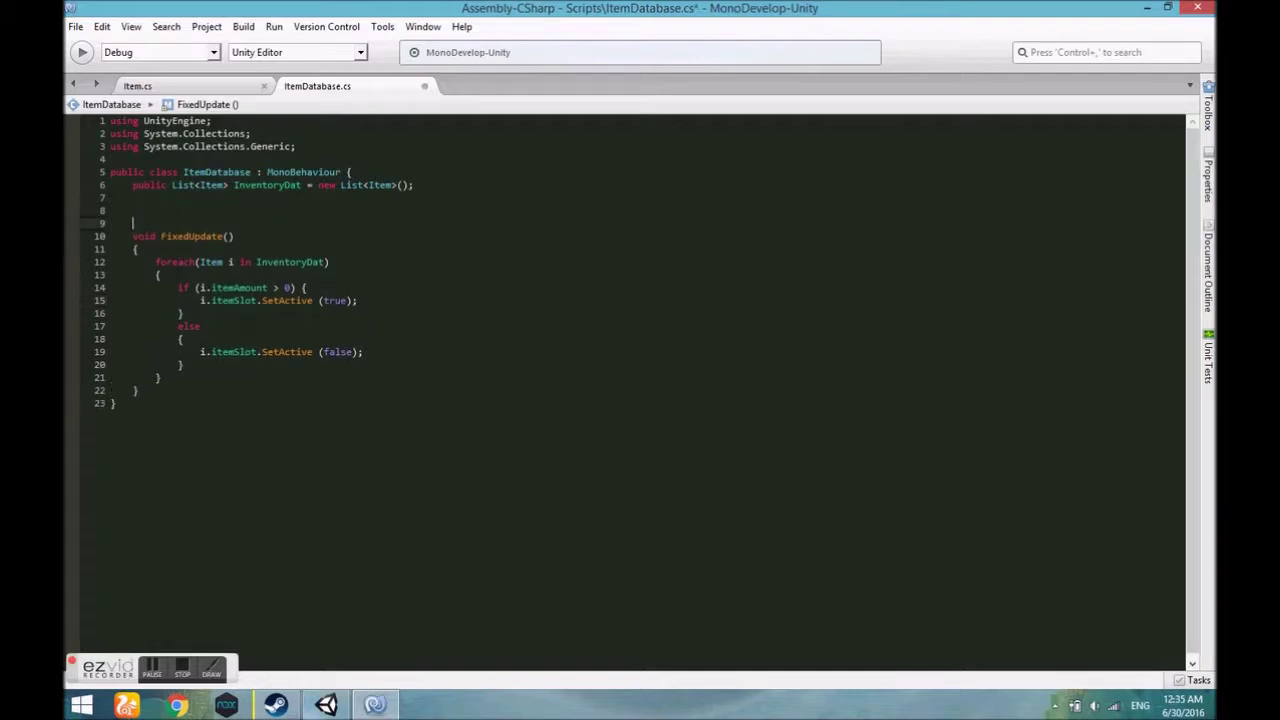
text(void Start)
key(Return)
key(BackSpace)
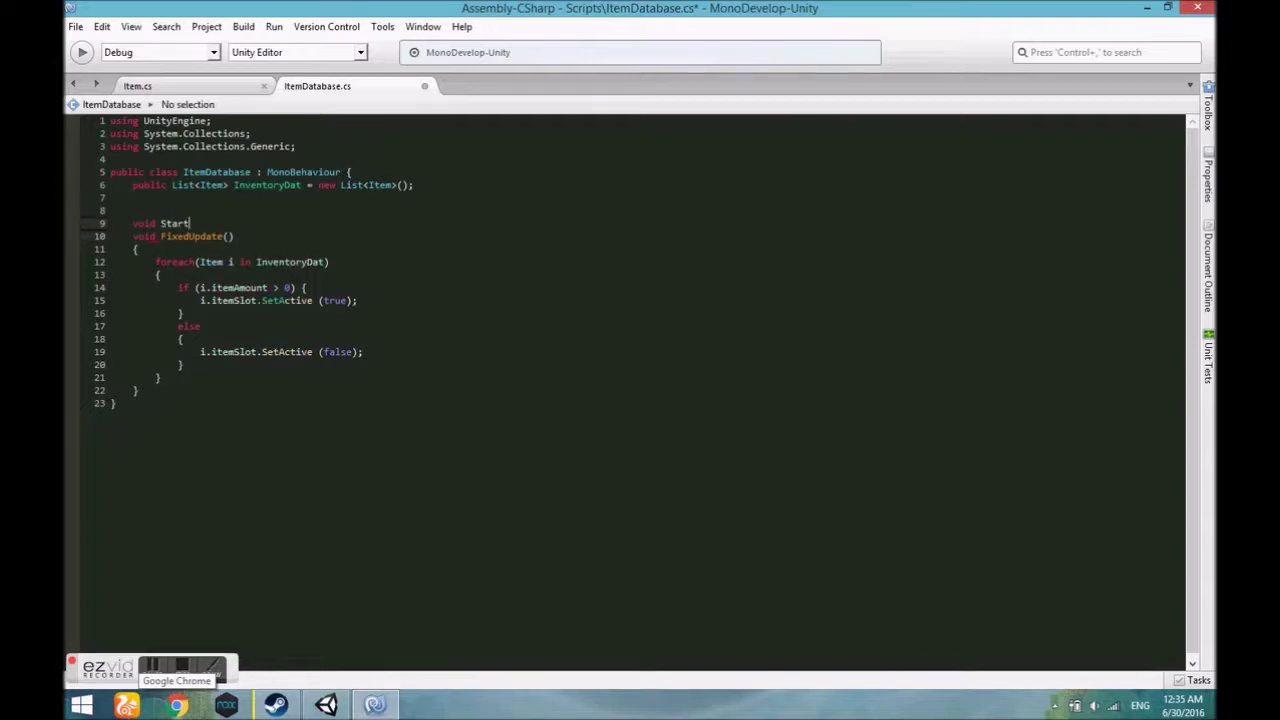
text(())
key(Return)
text({)
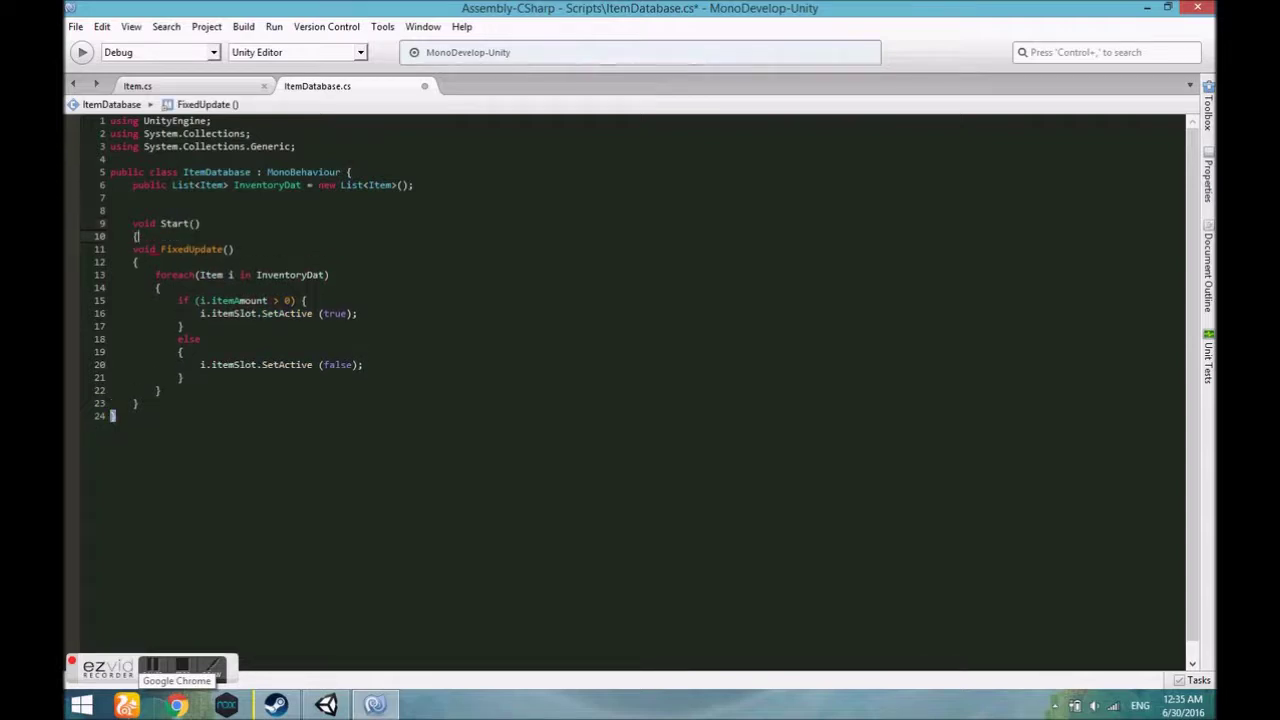
key(Return)
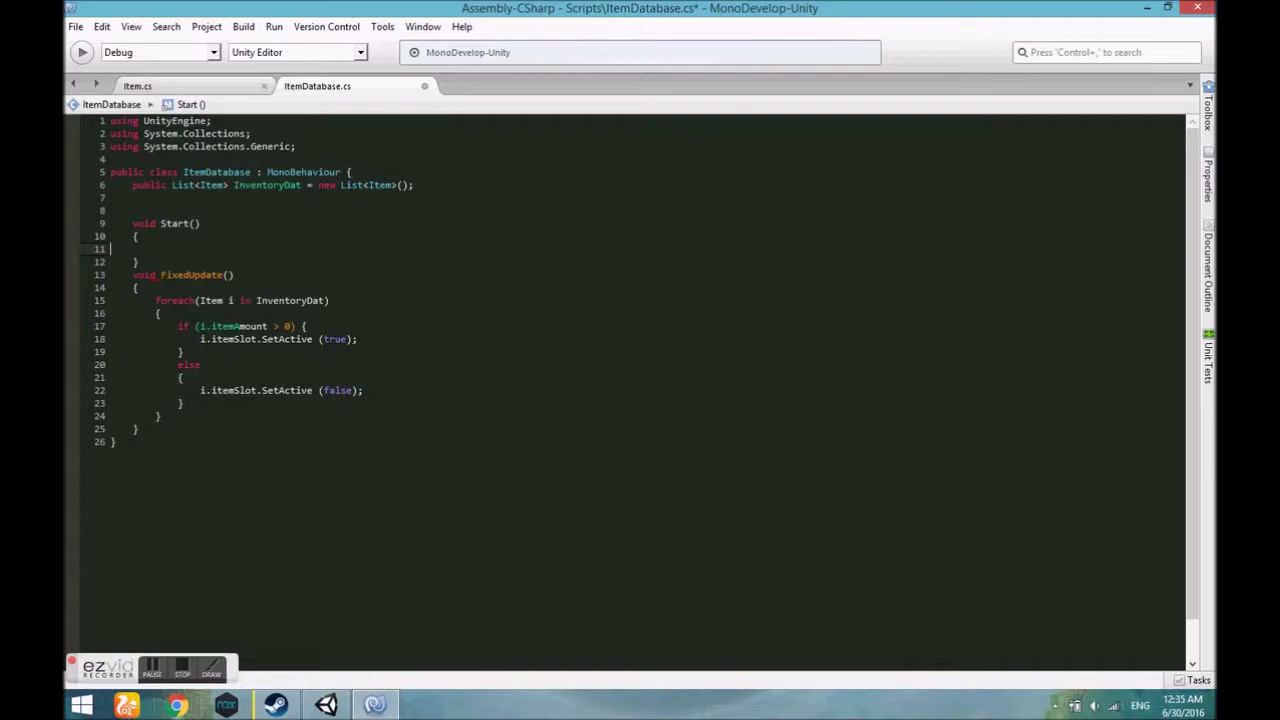
Step: After the else block, add if (i.itemAmount != PlayerPrefs.GetInt(i.itemName))
click(177, 413)
key(Return)
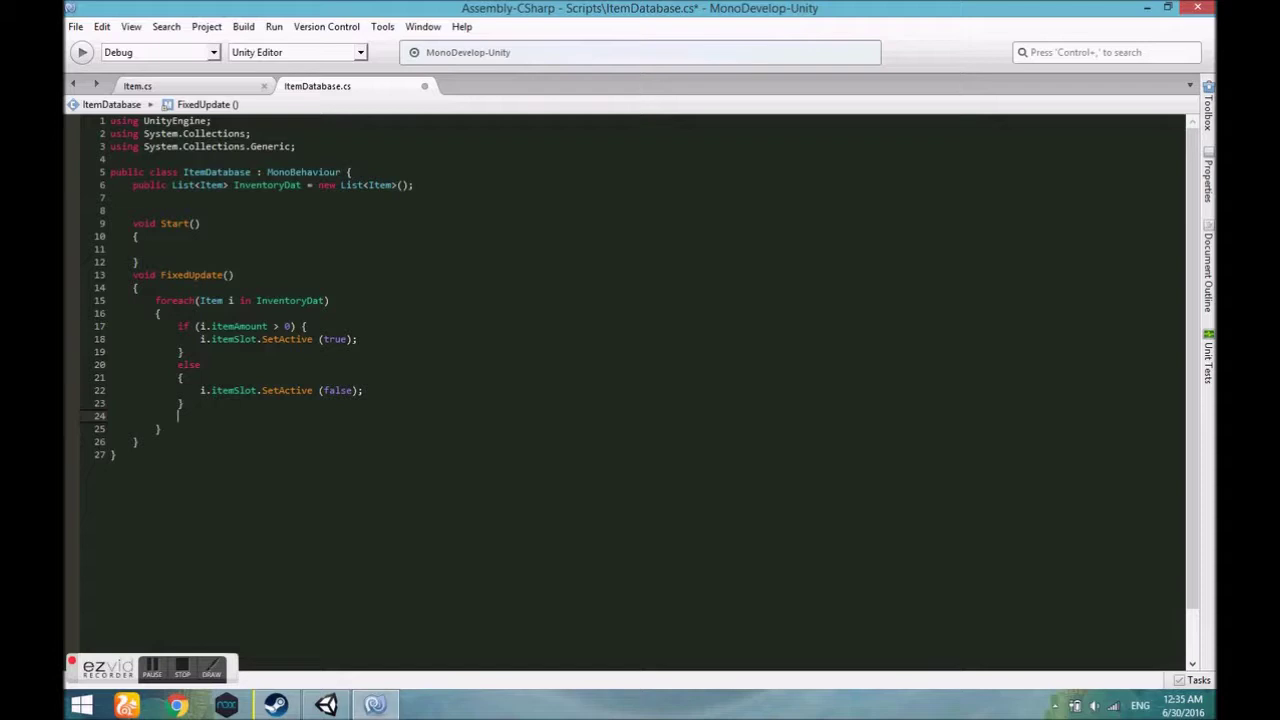
text(if()
key(Return)
text({)
key(Return)
click(193, 416)
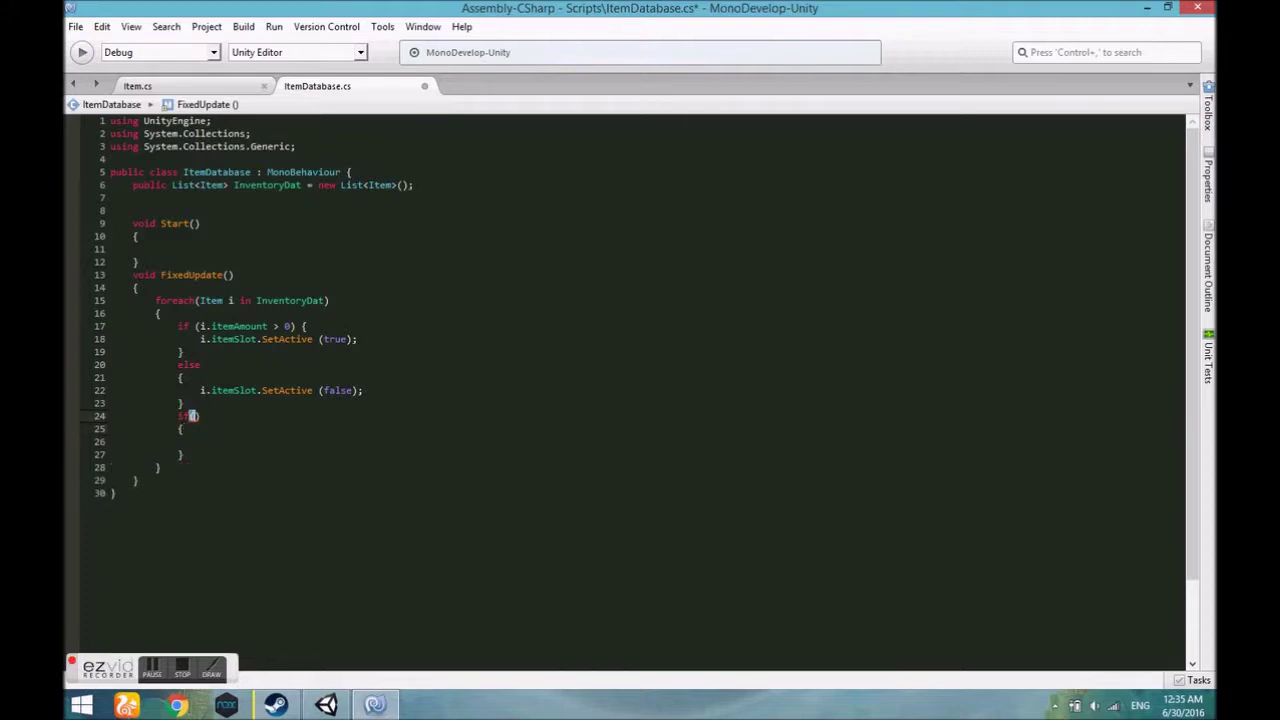
text(i.itemA)
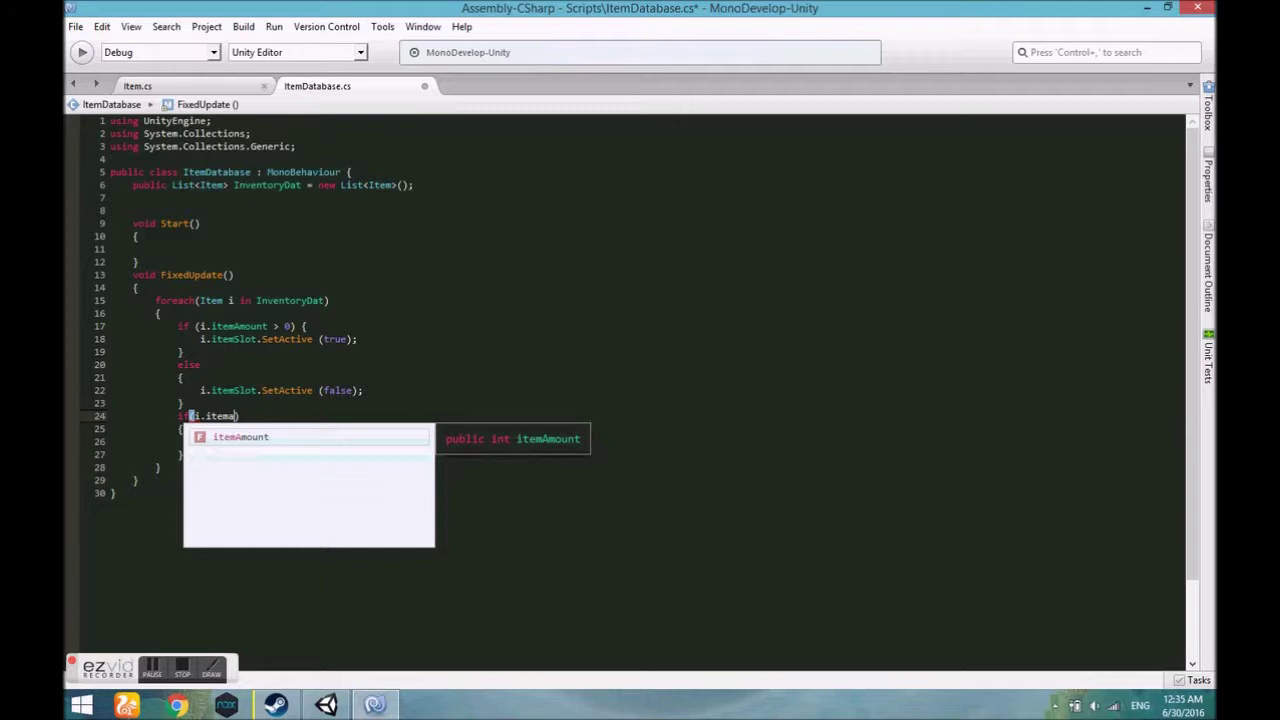
key(Return)
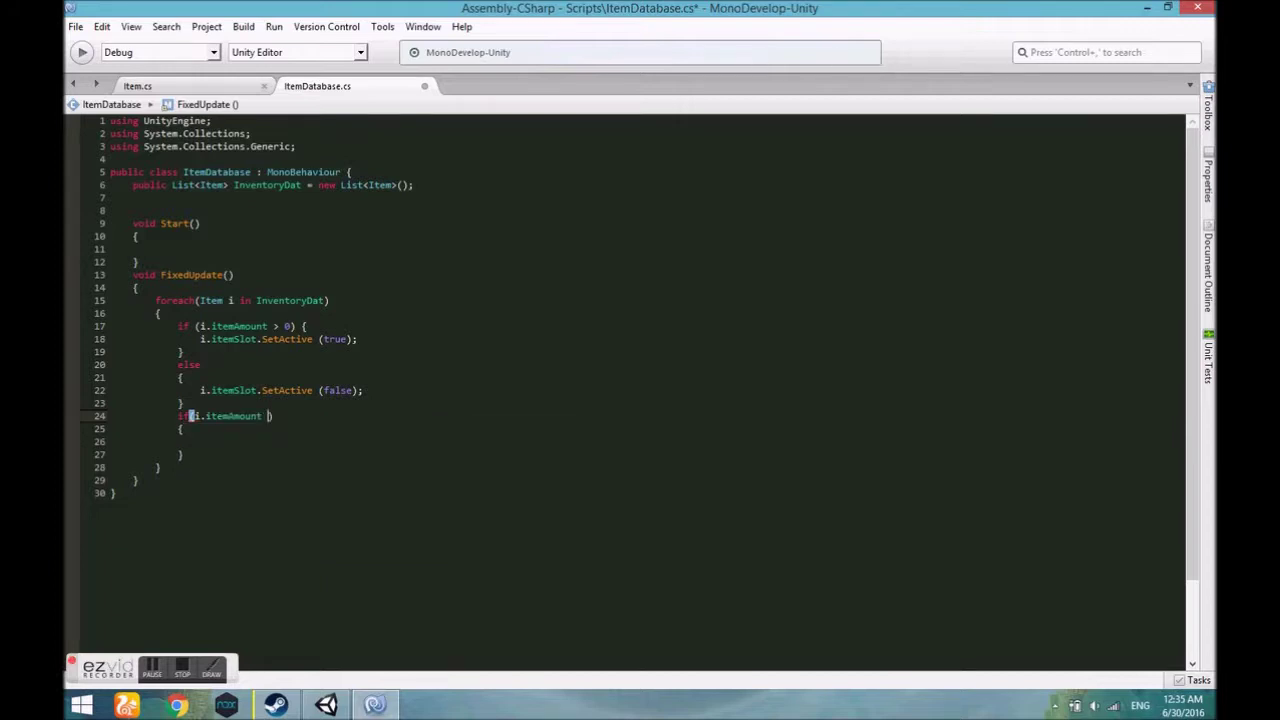
text(!= playerpre.)
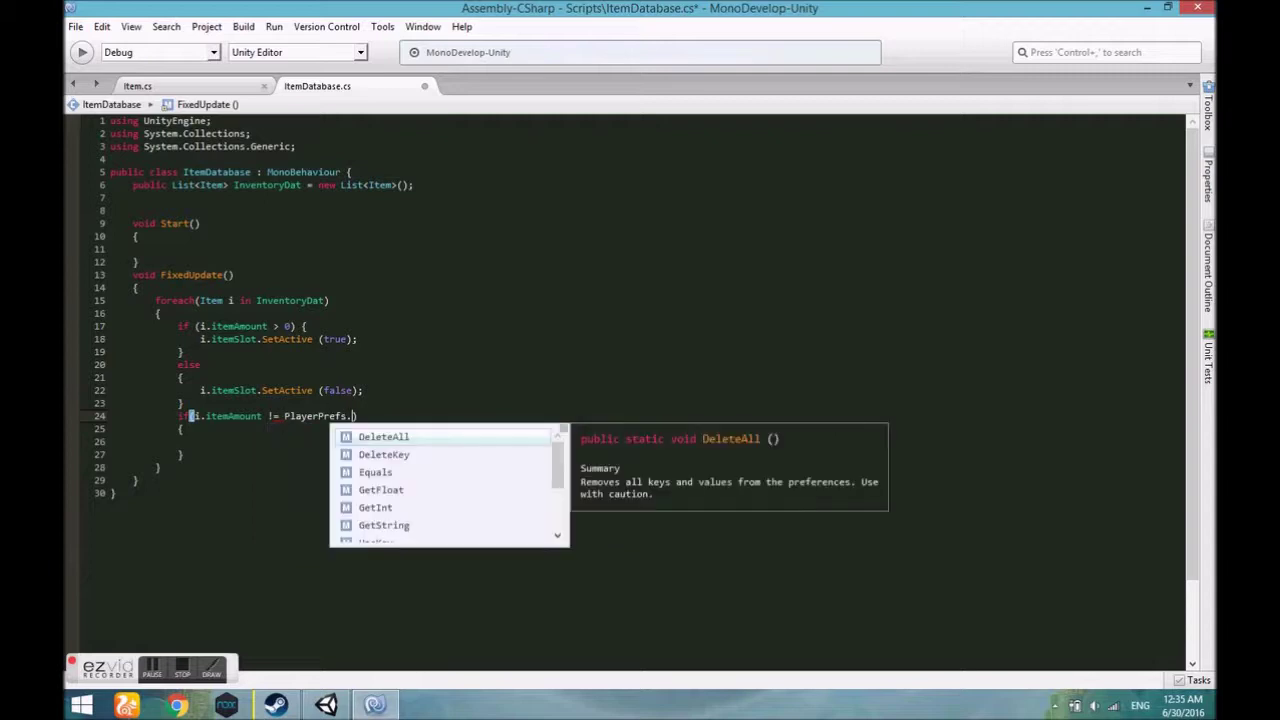
text(get)
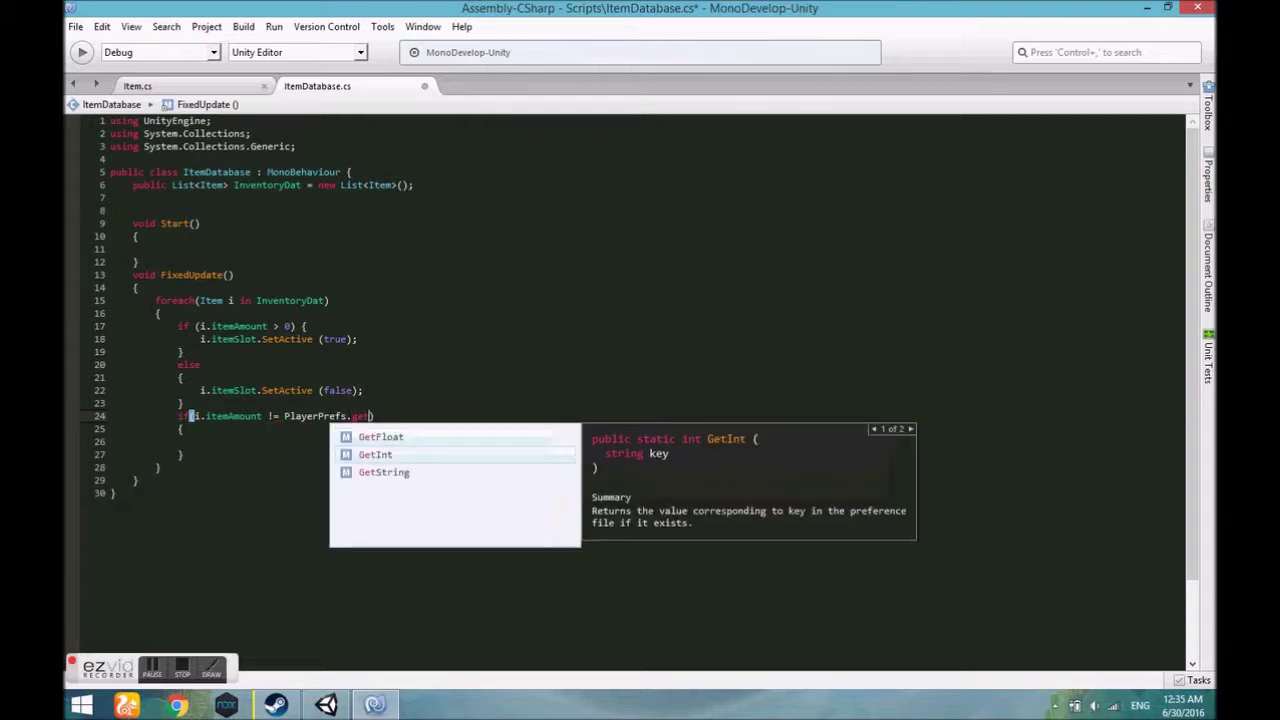
key(Return)
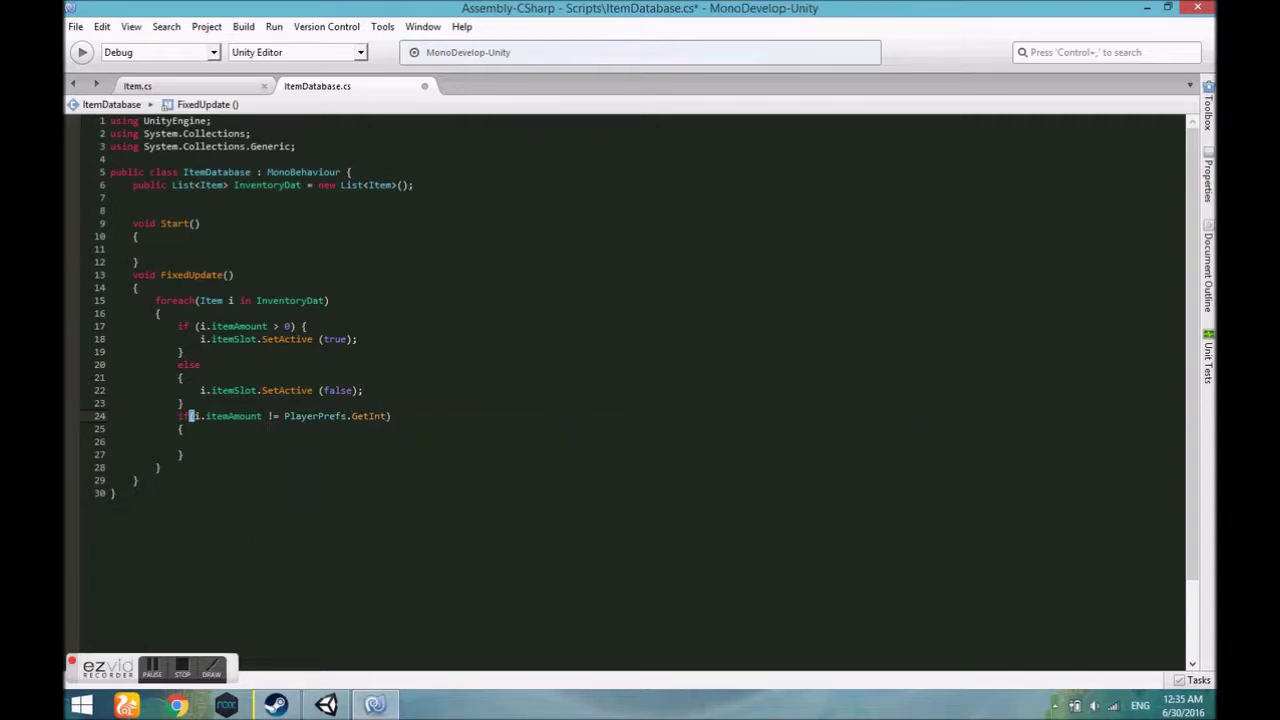
text(()
text(i.itemn)
key(Return)
Step: In that if body, begin a PlayerPrefs.SetInt call with i.itemAmount as first argument
click(404, 442)
text(PlayerPrefs)
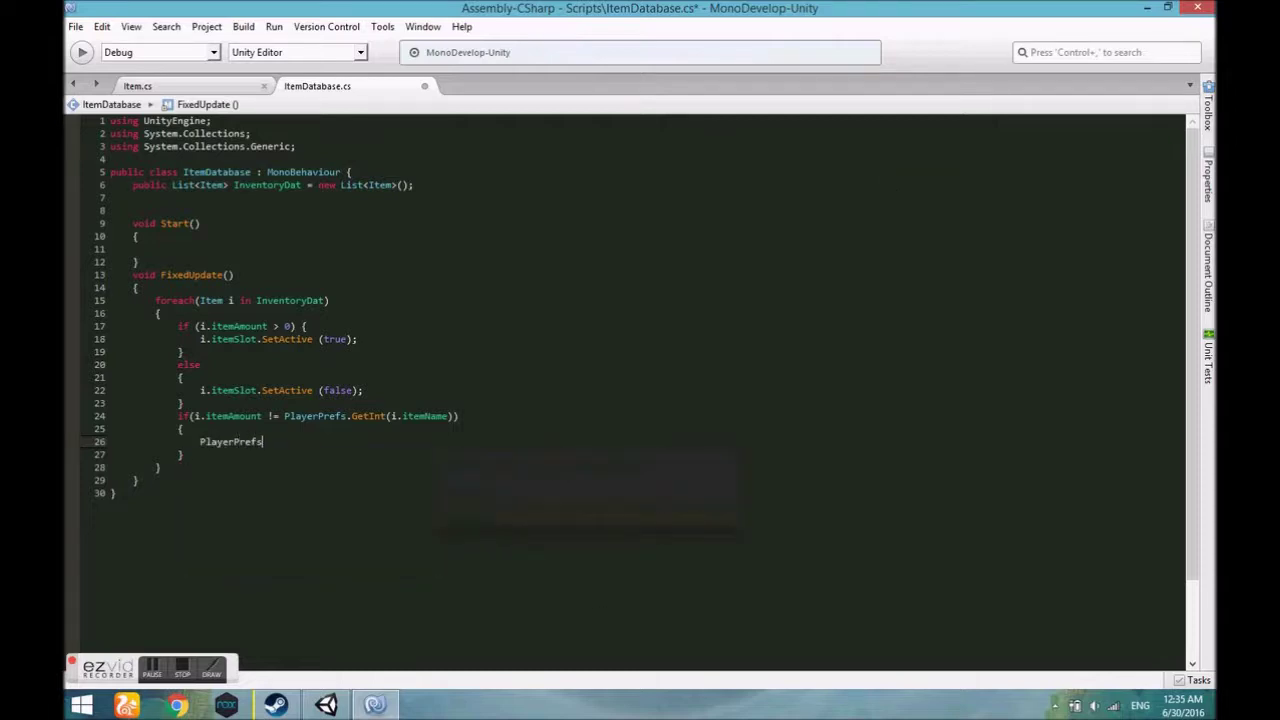
text(.seti)
key(Return)
text(()
text(i.it)
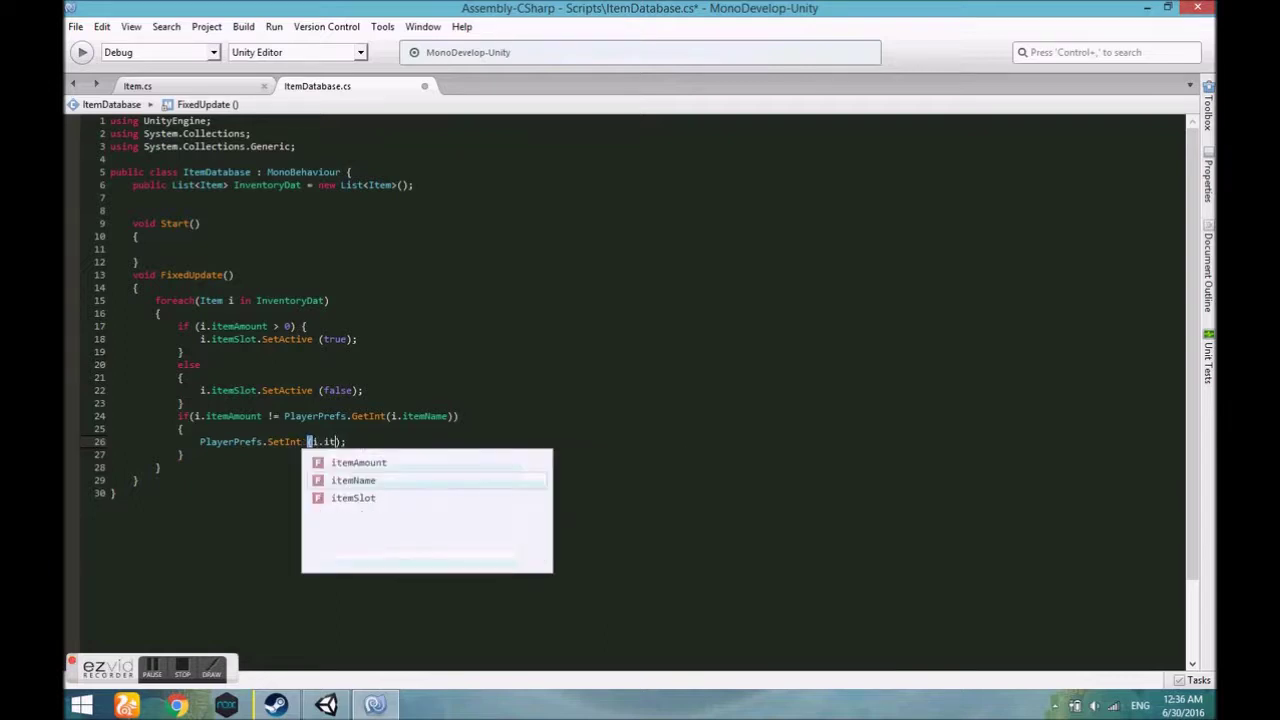
key(Up)
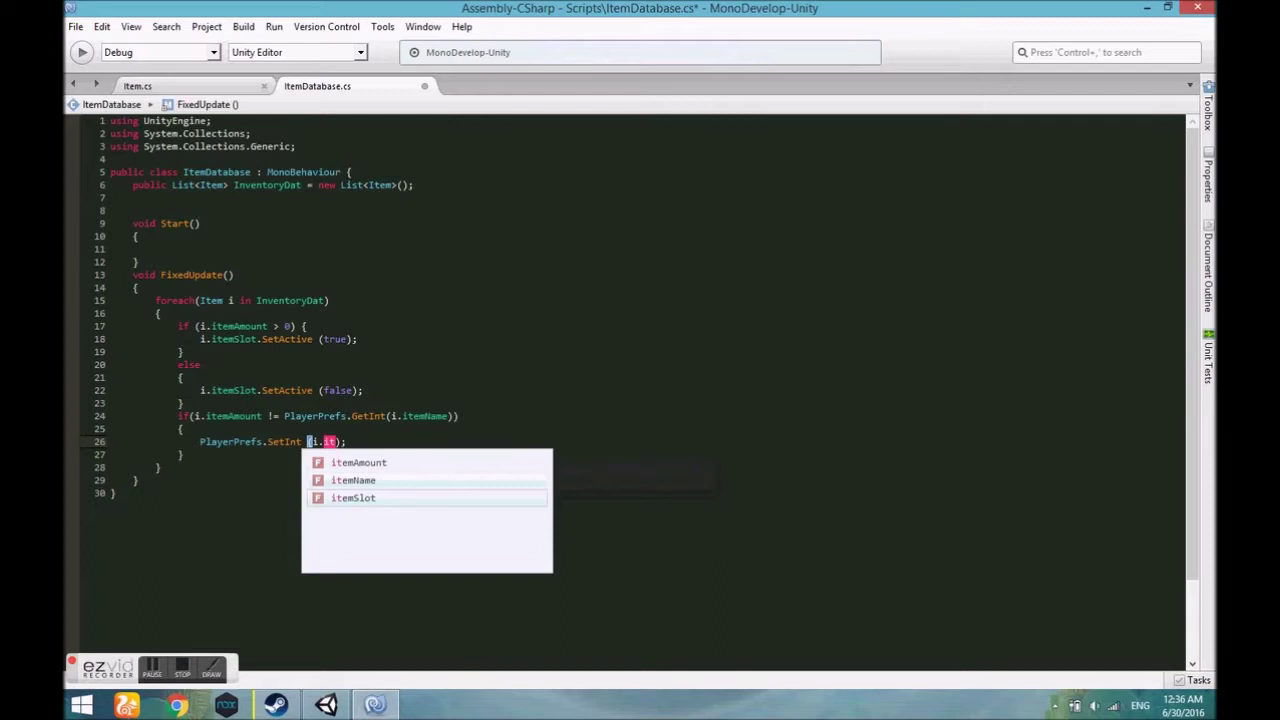
key(Return)
Step: Correct the SetInt arguments to (i.itemName, i.itemAmount)
double_click(352, 441)
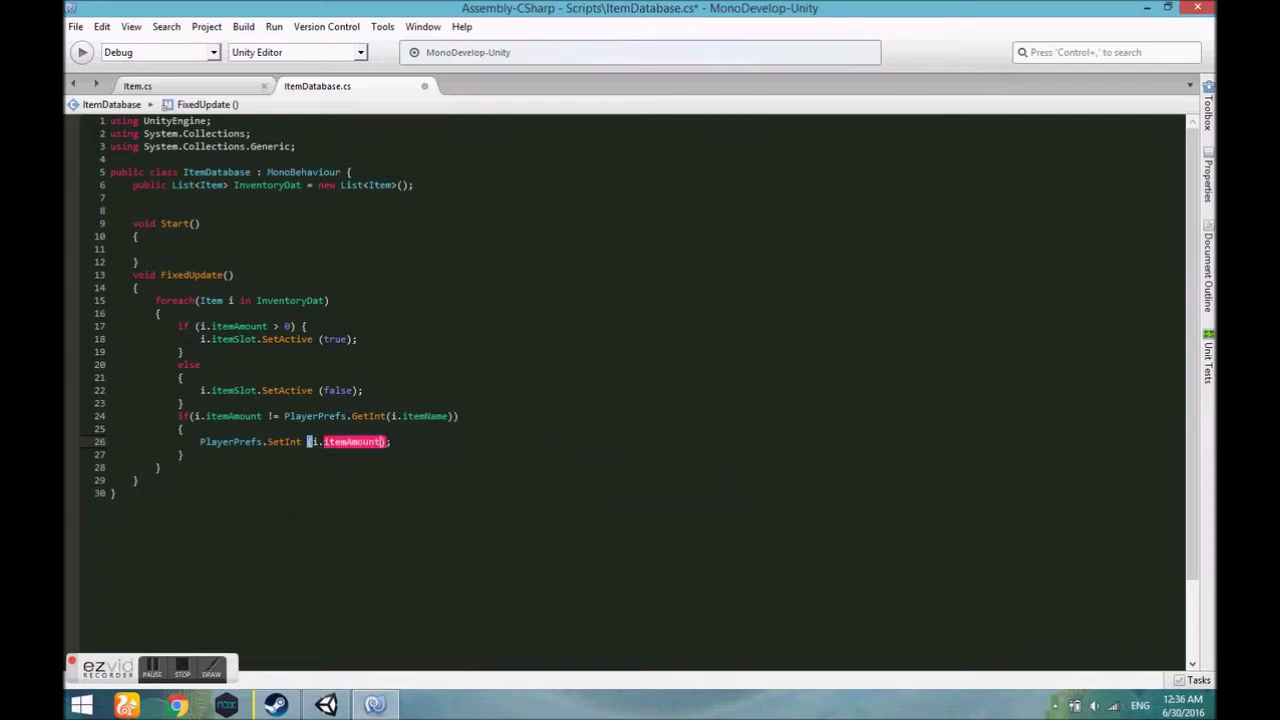
text(it)
key(BackSpace)
key(BackSpace)
text(i)
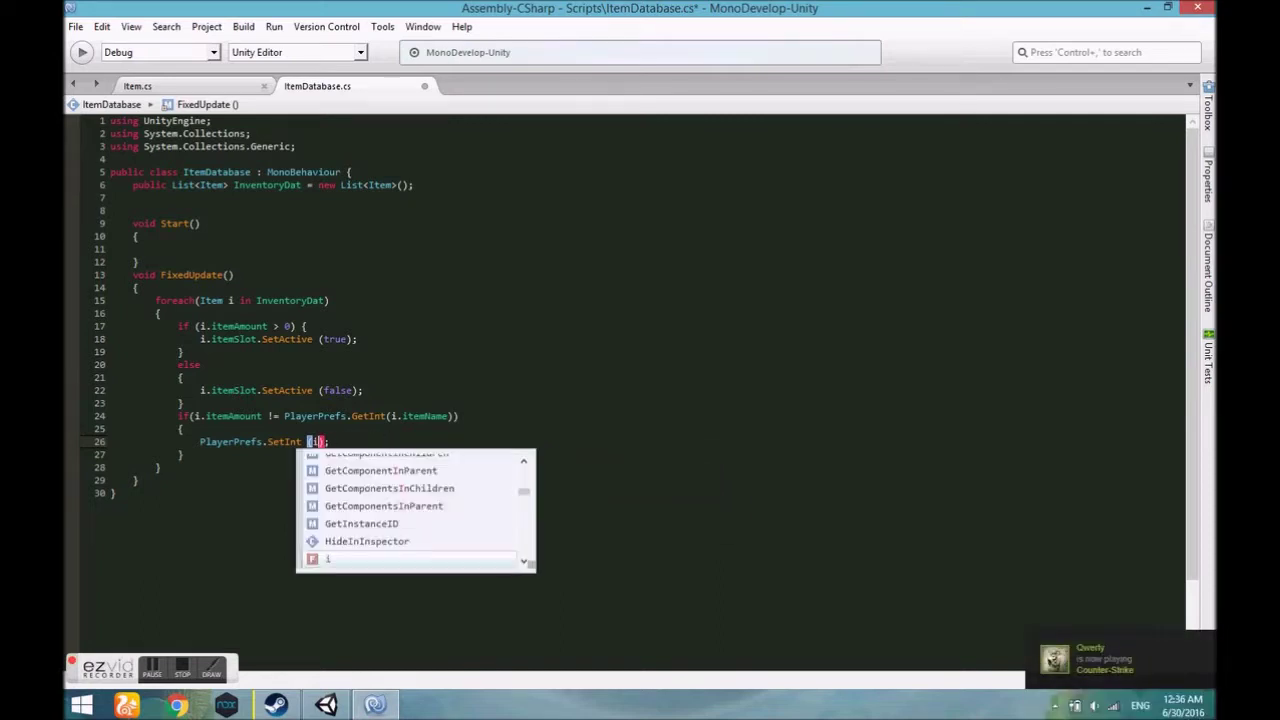
text(tem)
key(Up)
key(Down)
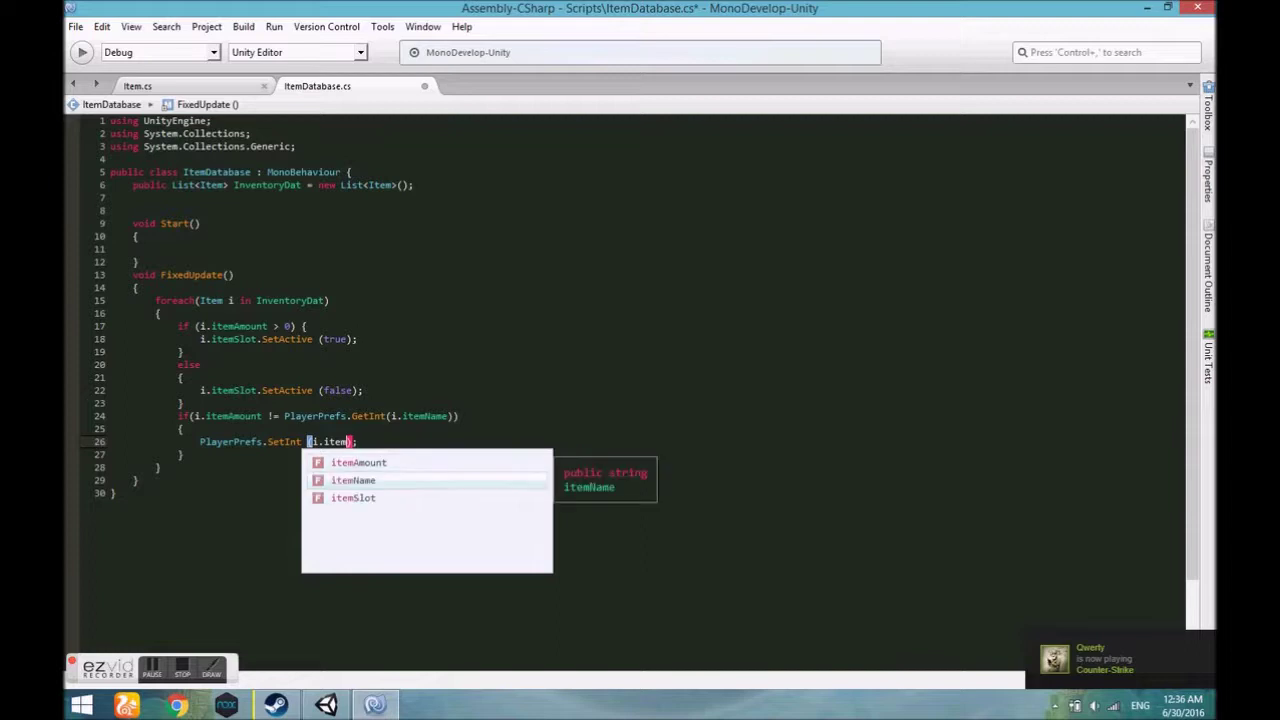
key(Return)
text(, i.itemA)
key(Return)
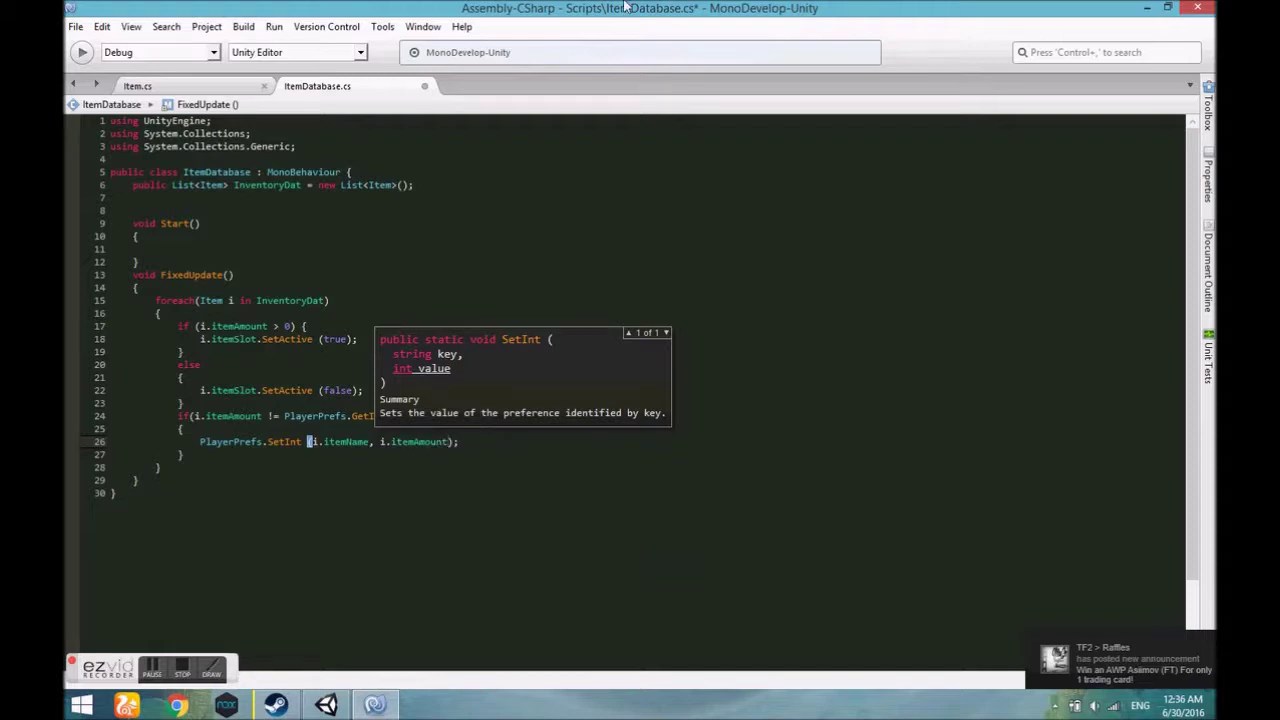
click(197, 457)
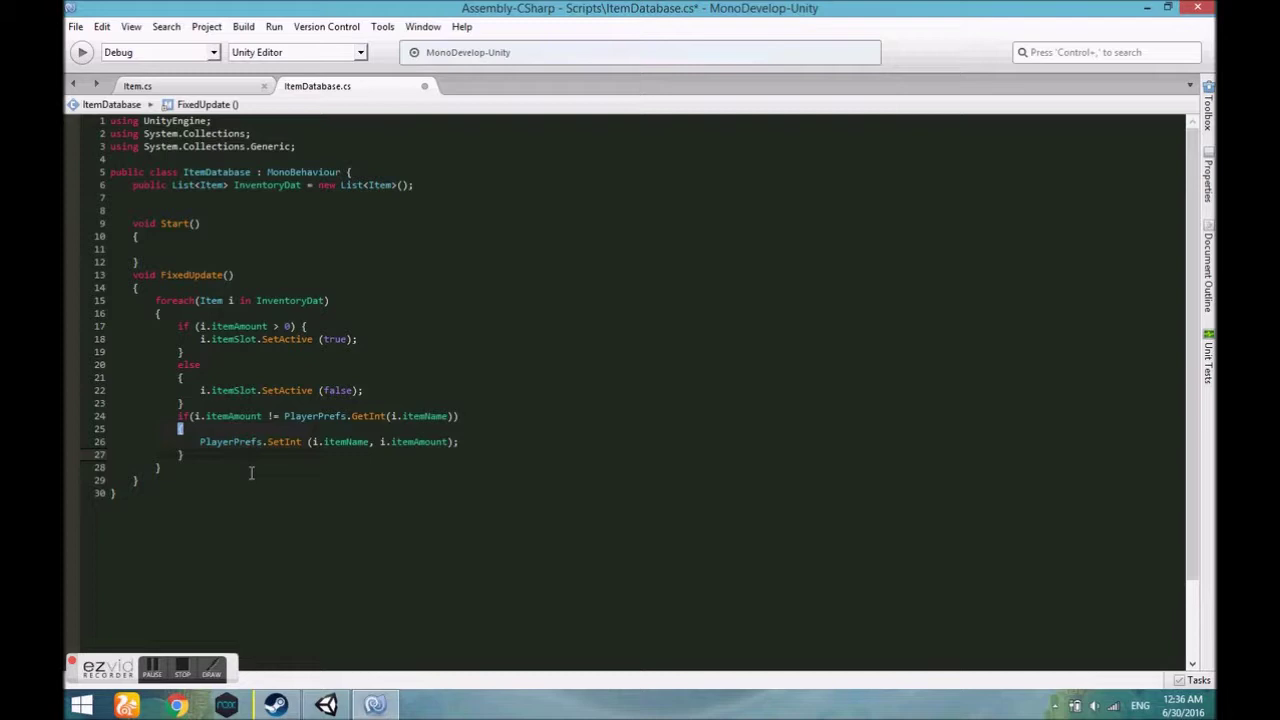
click(200, 252)
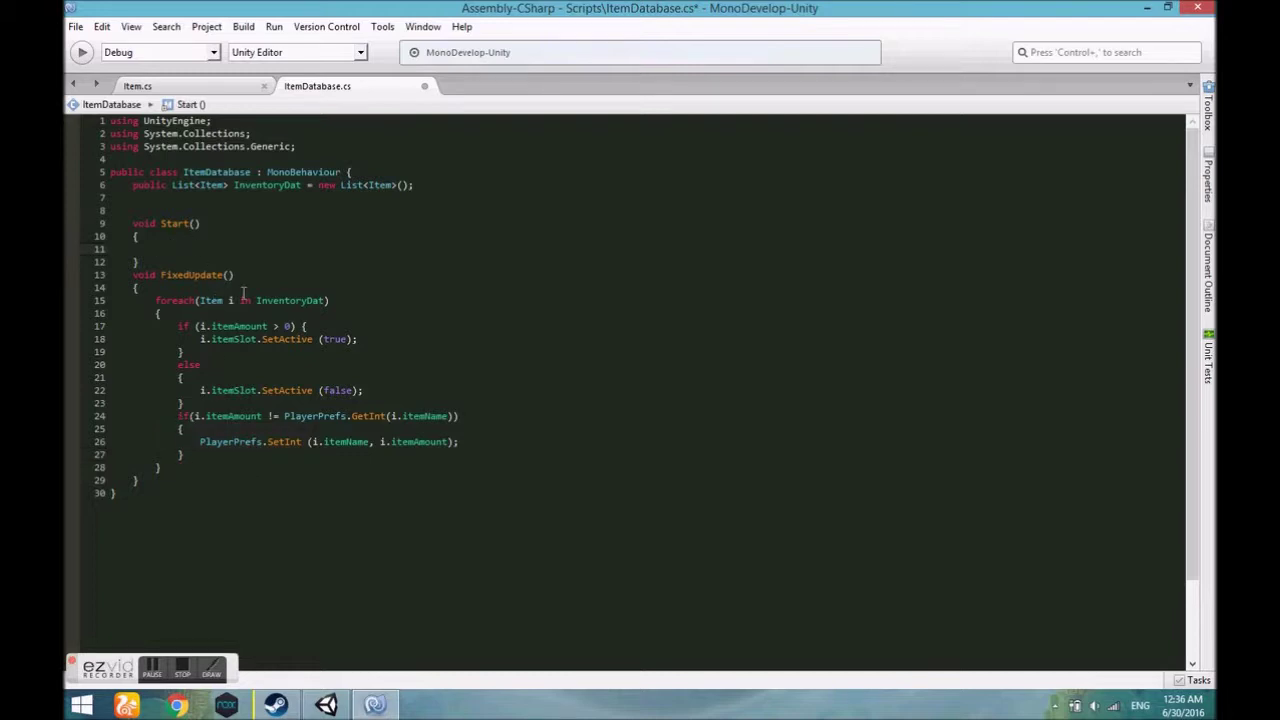
Step: In Start(), add a foreach (Item i in InventoryDat) loop with an empty body
text(fore)
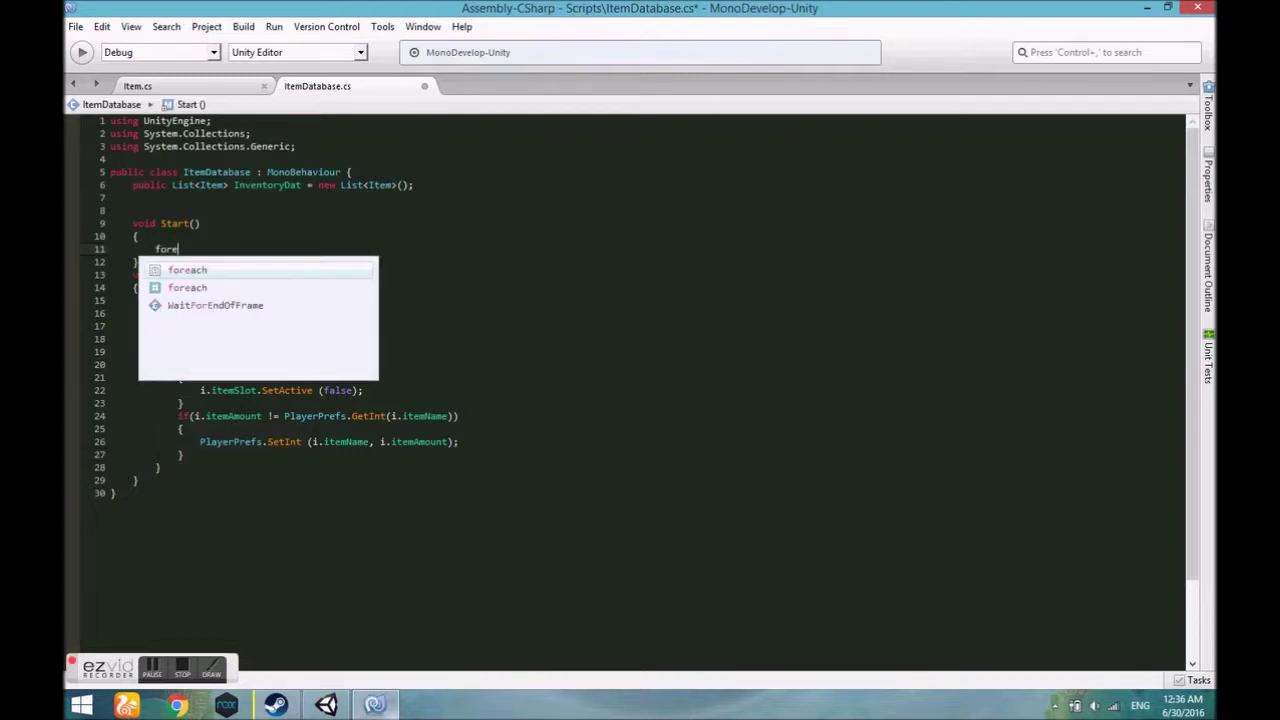
text(ach())
key(Return)
text({)
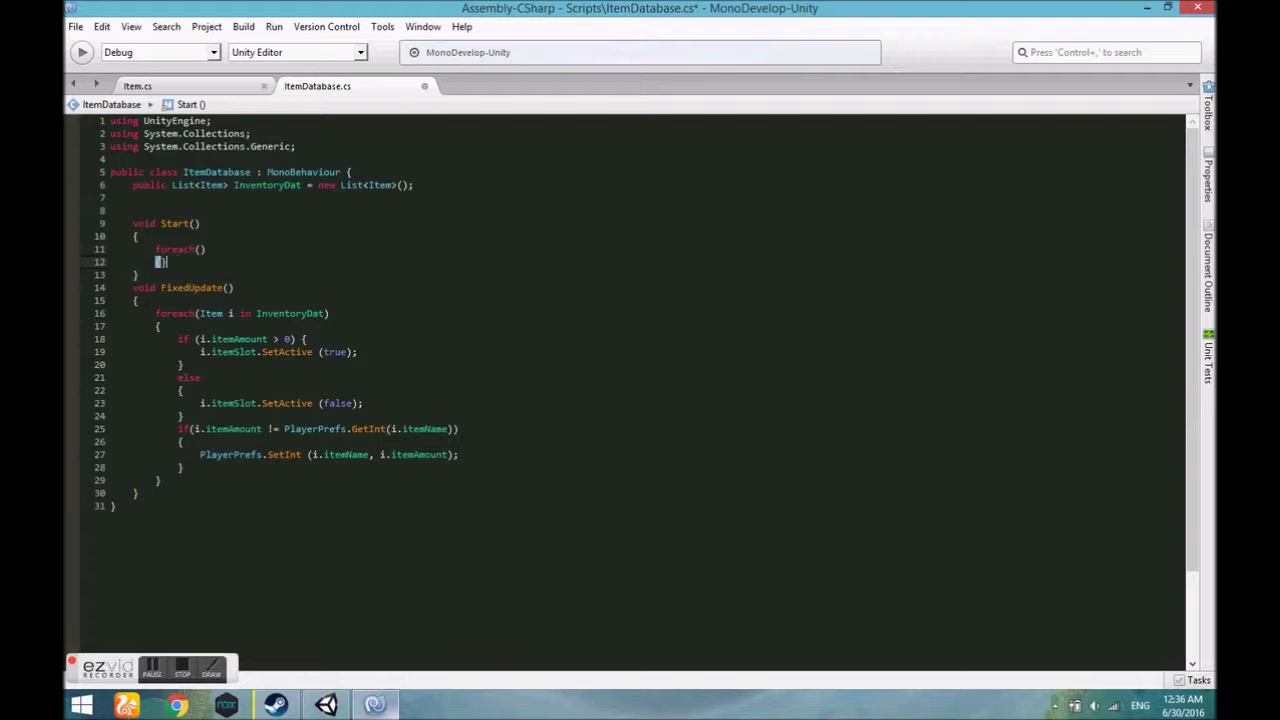
key(Return)
click(198, 249)
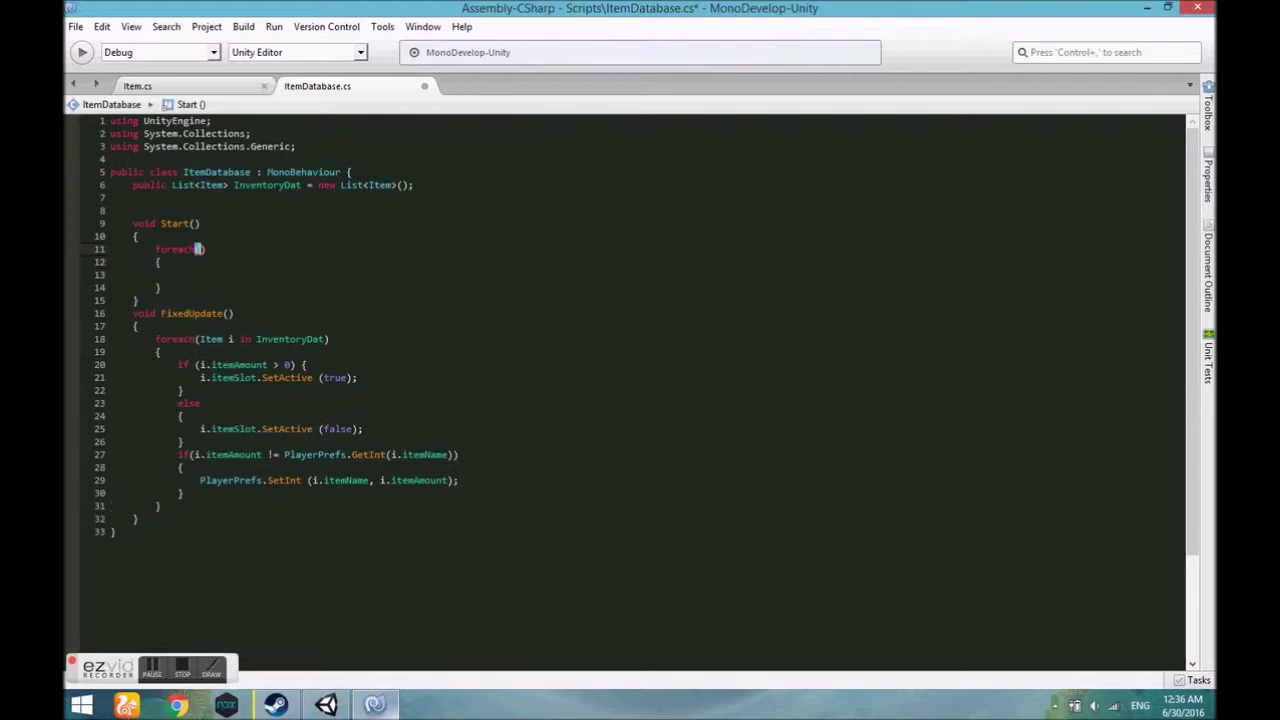
text(Item i in inve)
key(Return)
Step: Write i.itemAmount = PlayerPrefs.GetInt(i.itemName); in the loop body and save the script
click(178, 274)
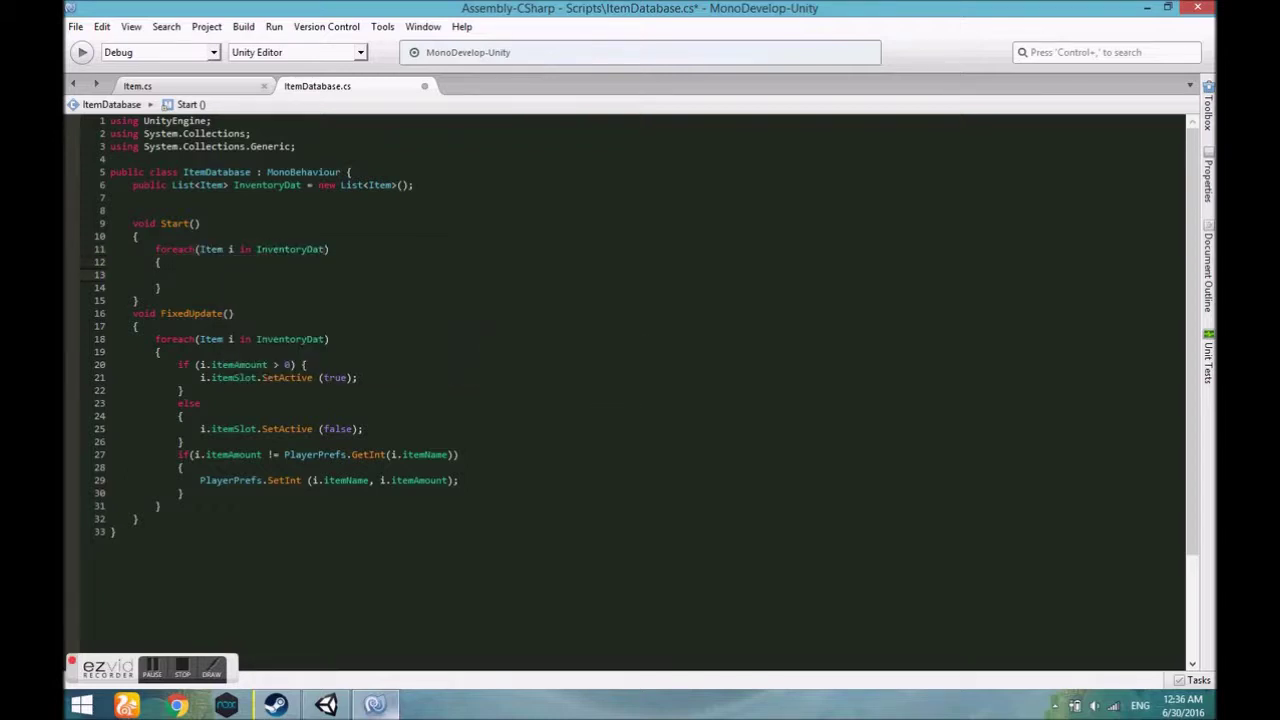
text(i)
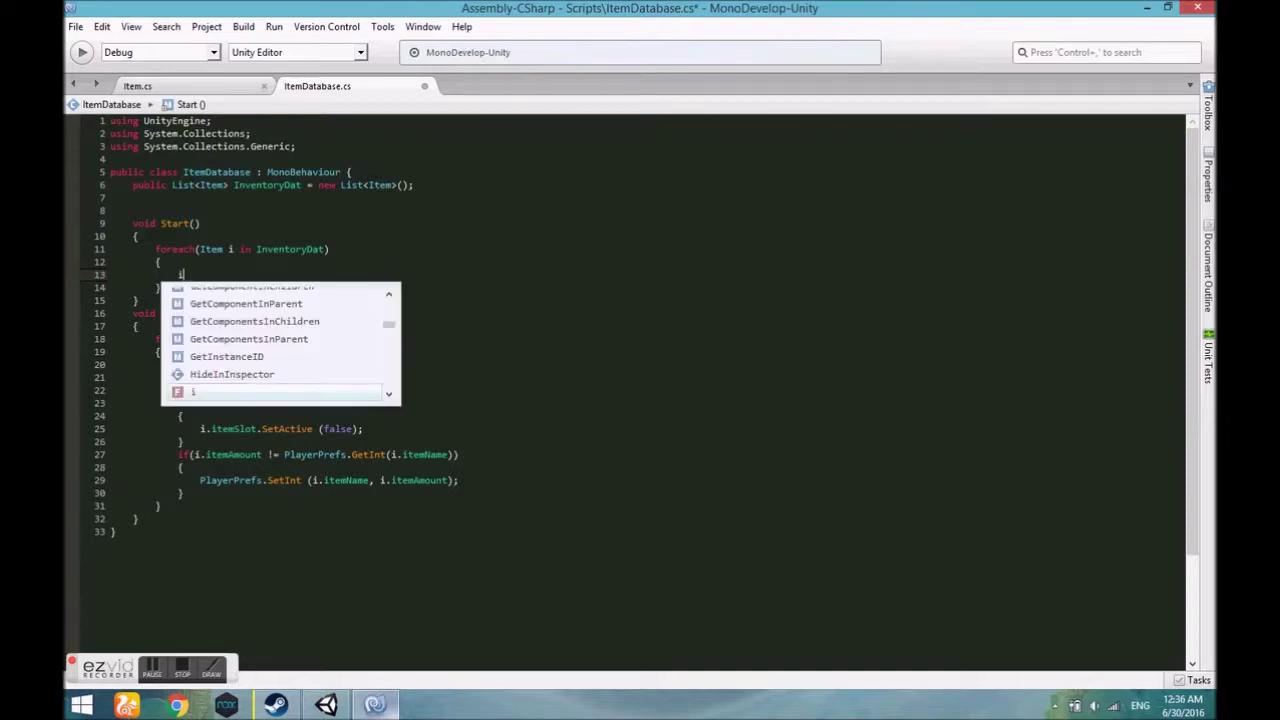
text(.itema)
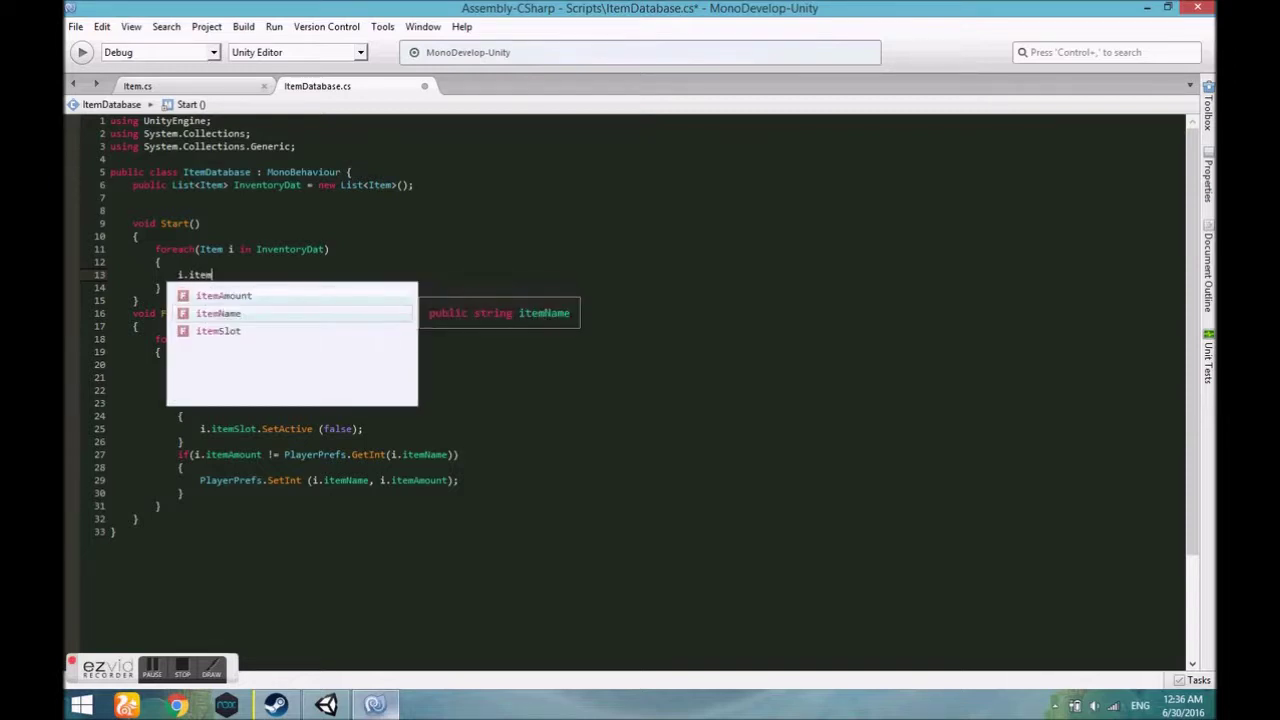
key(Return)
text(= playerp)
key(Return)
text(.g)
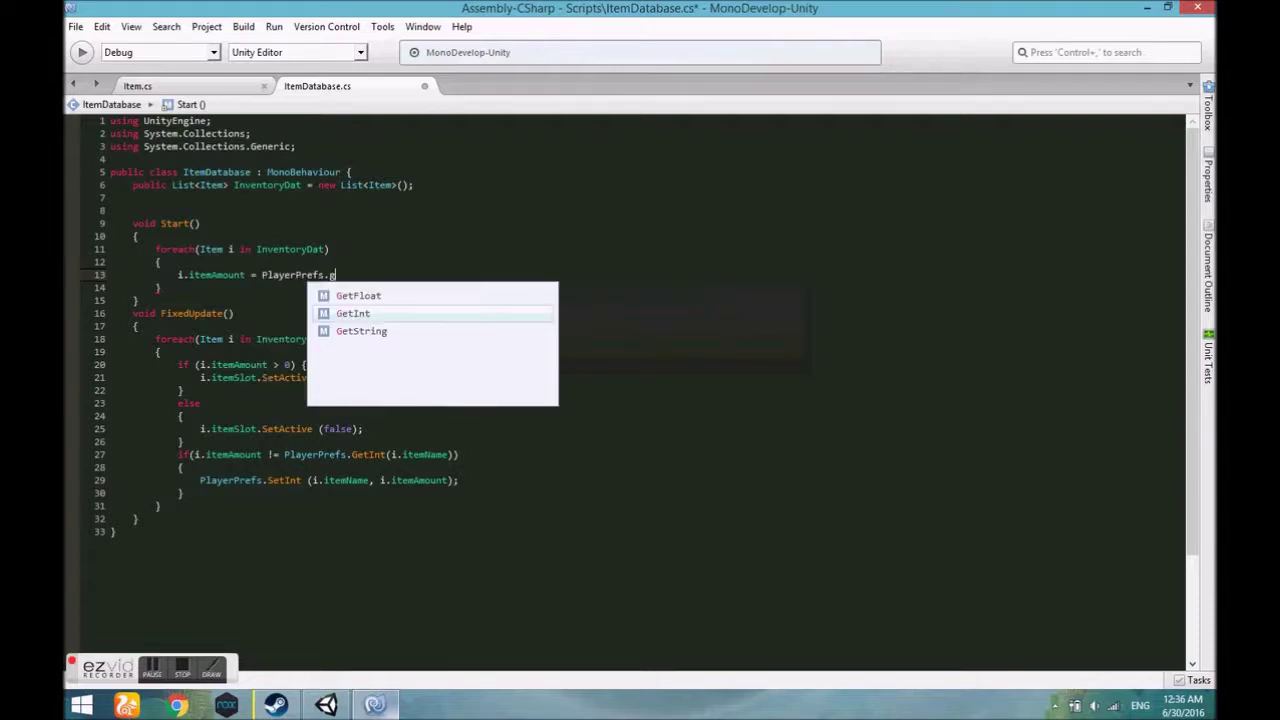
text(et)
key(Return)
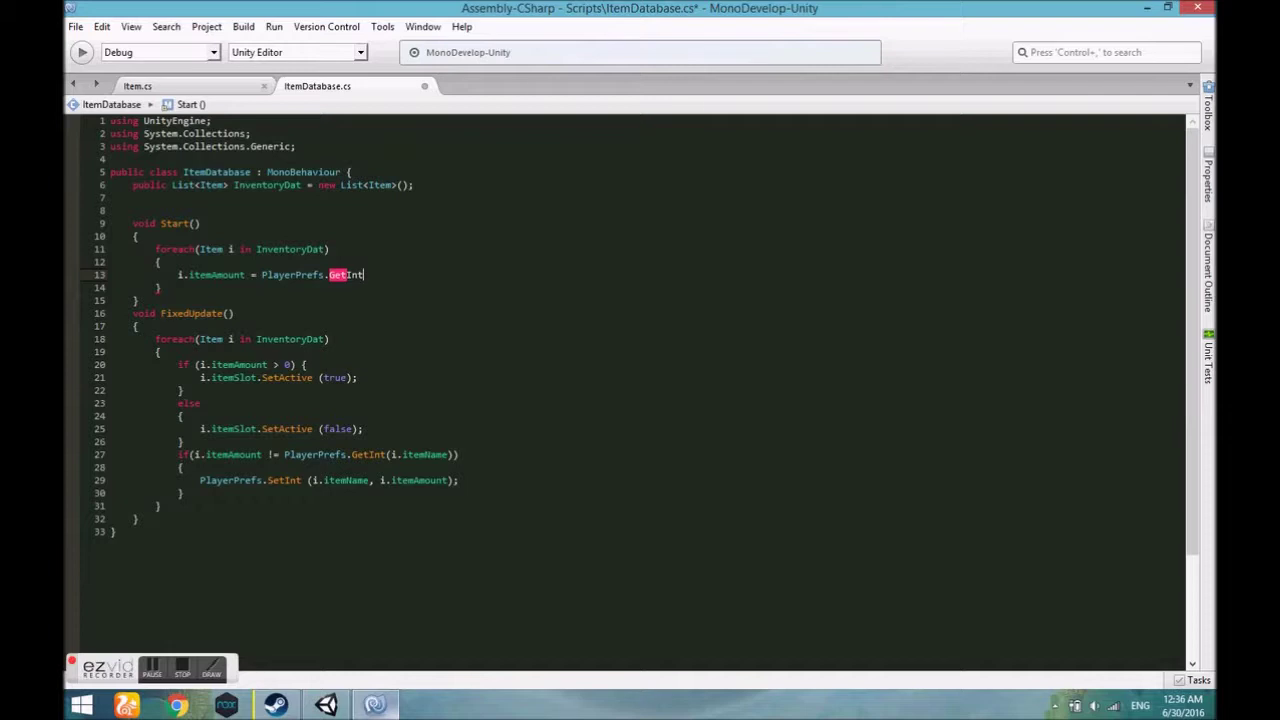
text(()
text(i.)
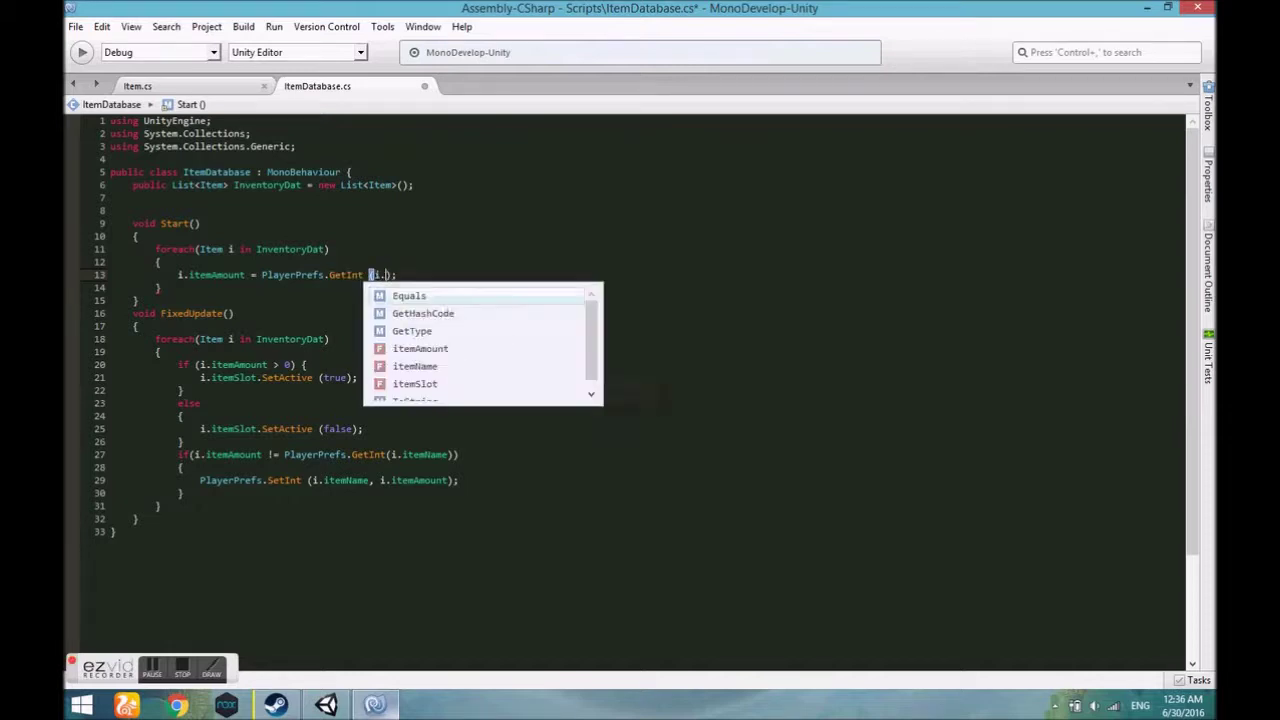
text(it)
key(Down)
key(Return)
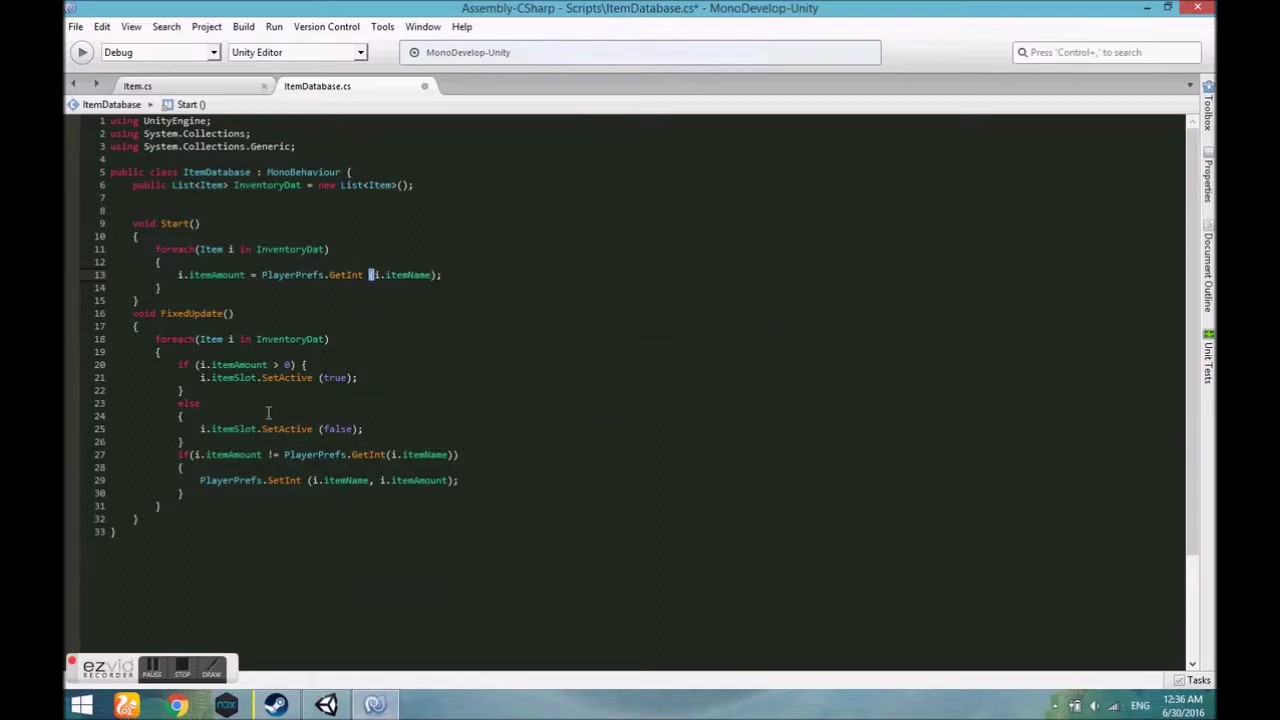
key(ctrl+s)
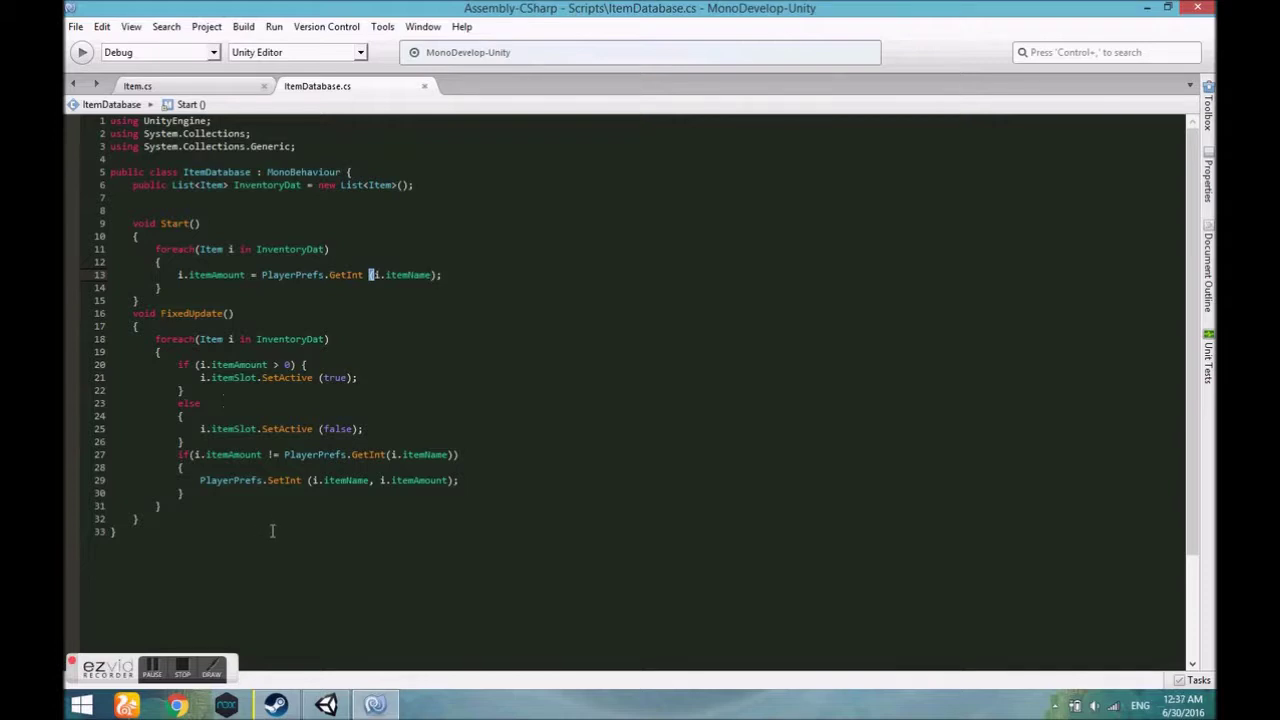
click(326, 705)
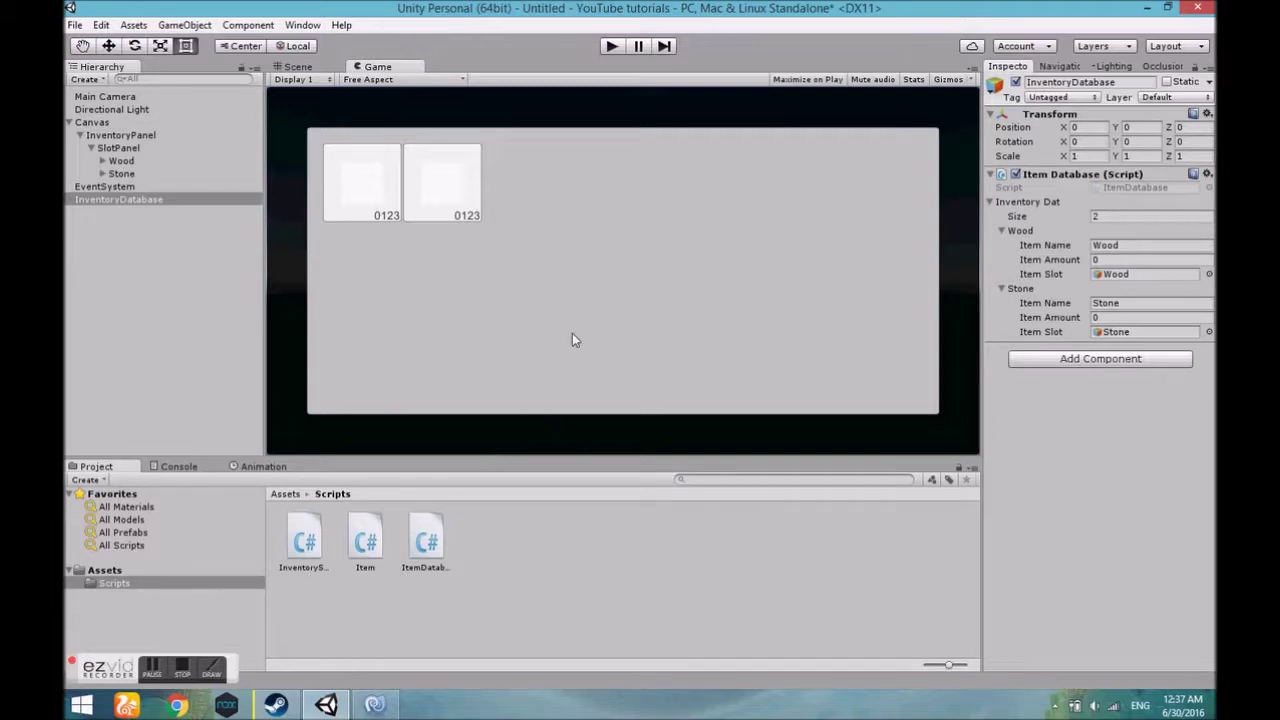
click(613, 47)
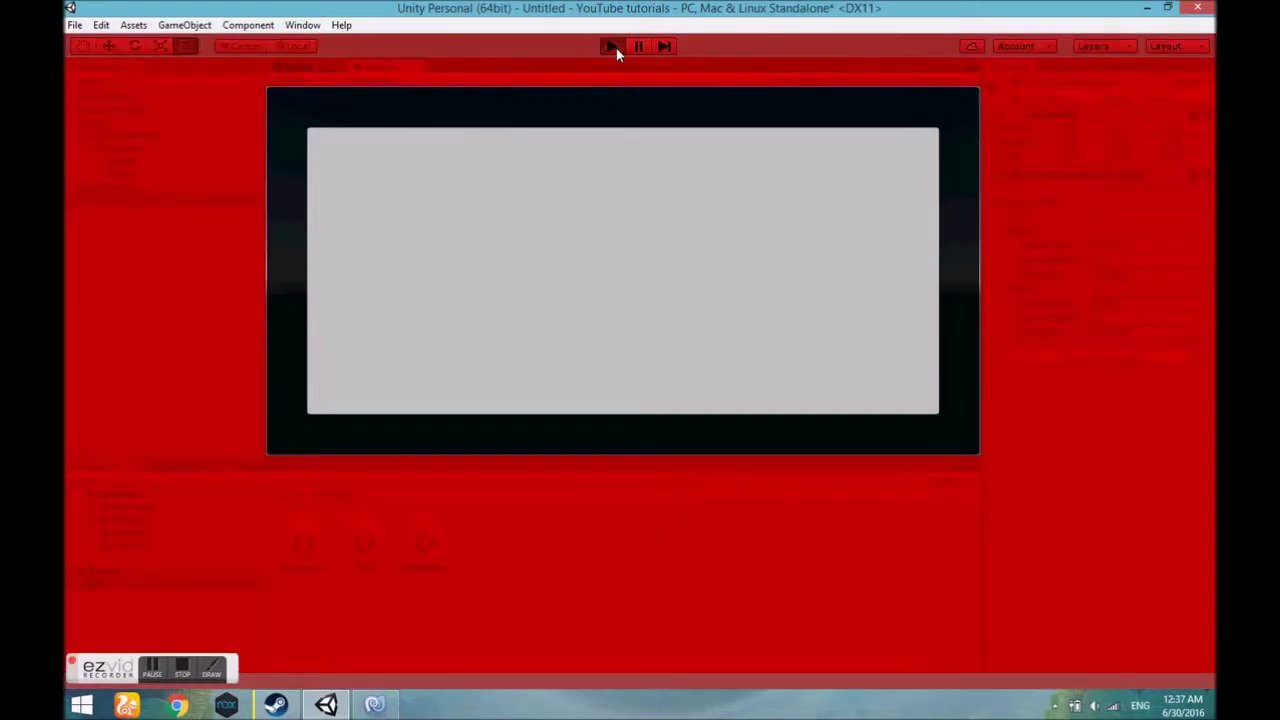
click(614, 46)
click(374, 705)
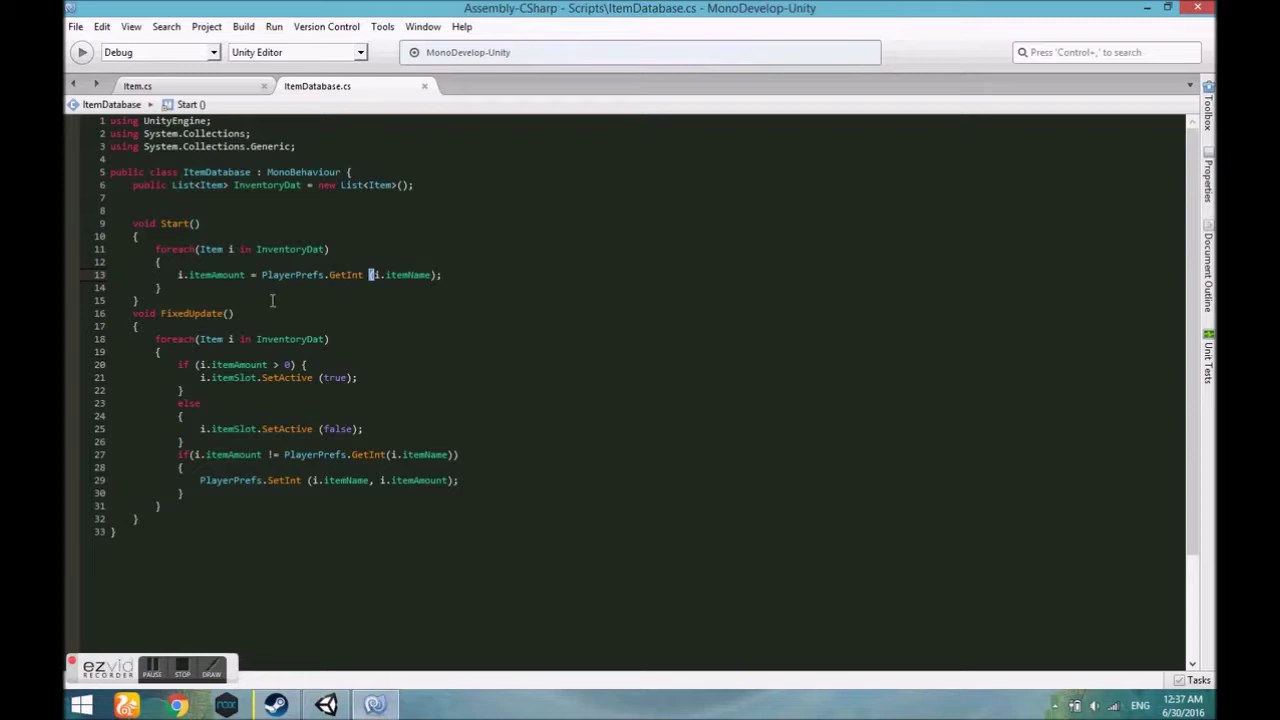
Step: Add print("Saved: "+i.itemName); below the SetInt line, save, and select the new line
click(510, 483)
key(Return)
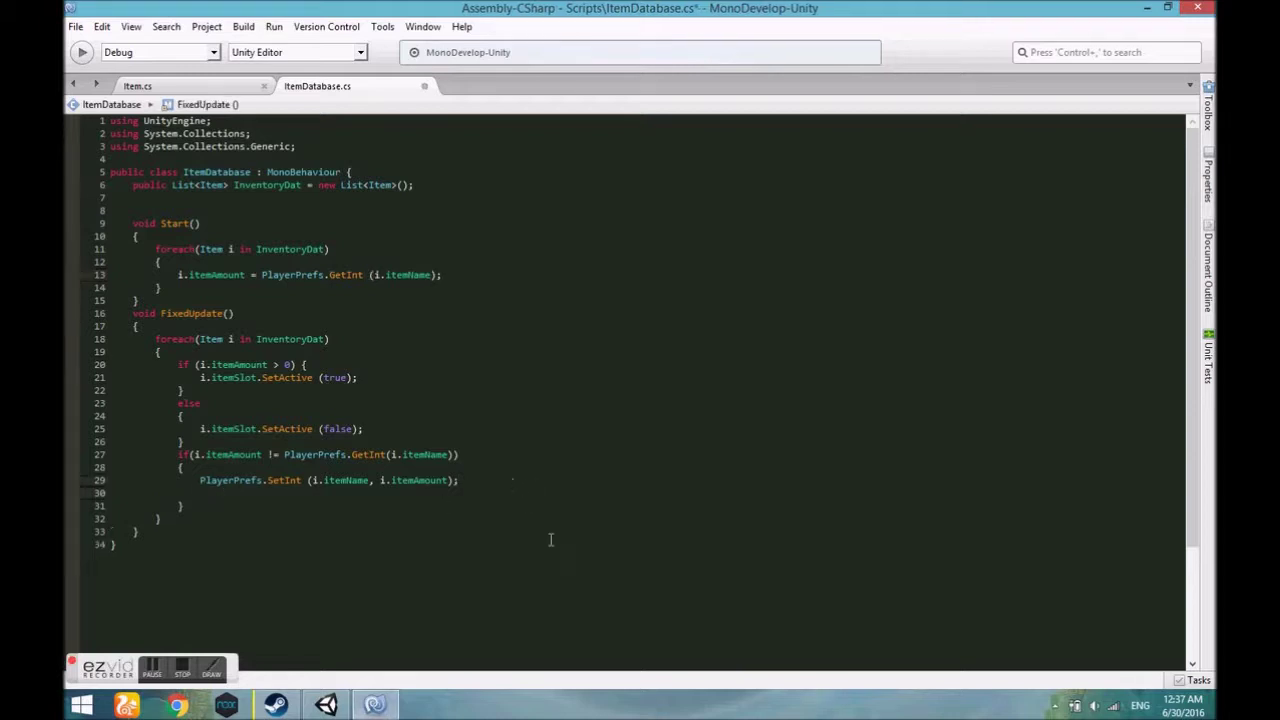
text(print)
text(())
text(;)
text(")
text(Saved)
text(+)
key(BackSpace)
text(: "+i.)
text(itemN)
key(Return)
key(ctrl+s)
key(alt+Tab)
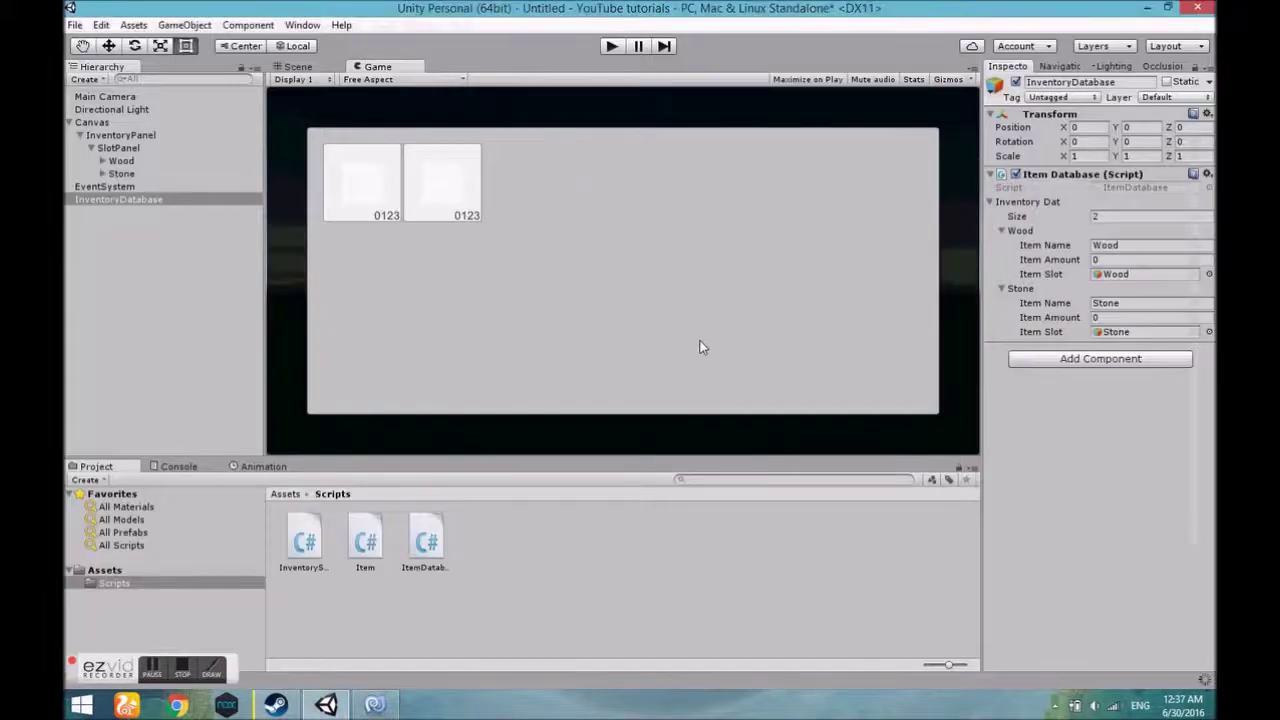
key(alt+Tab)
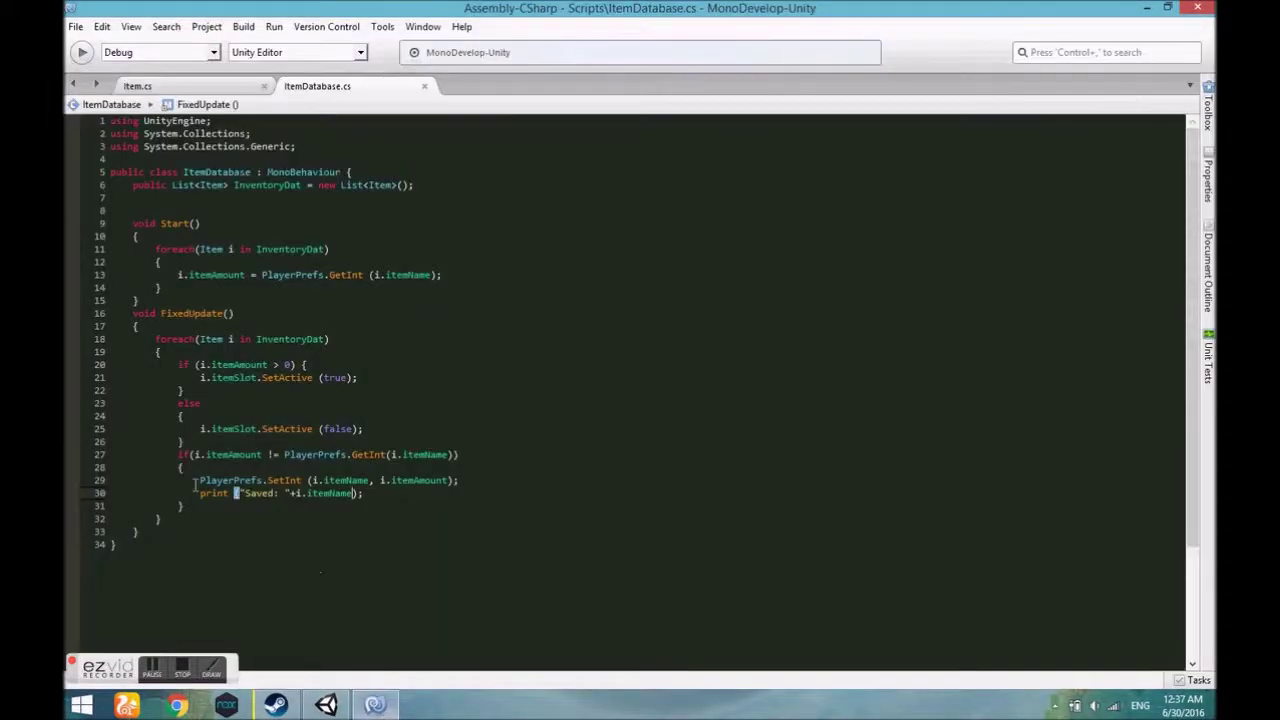
drag(198, 493, 424, 496)
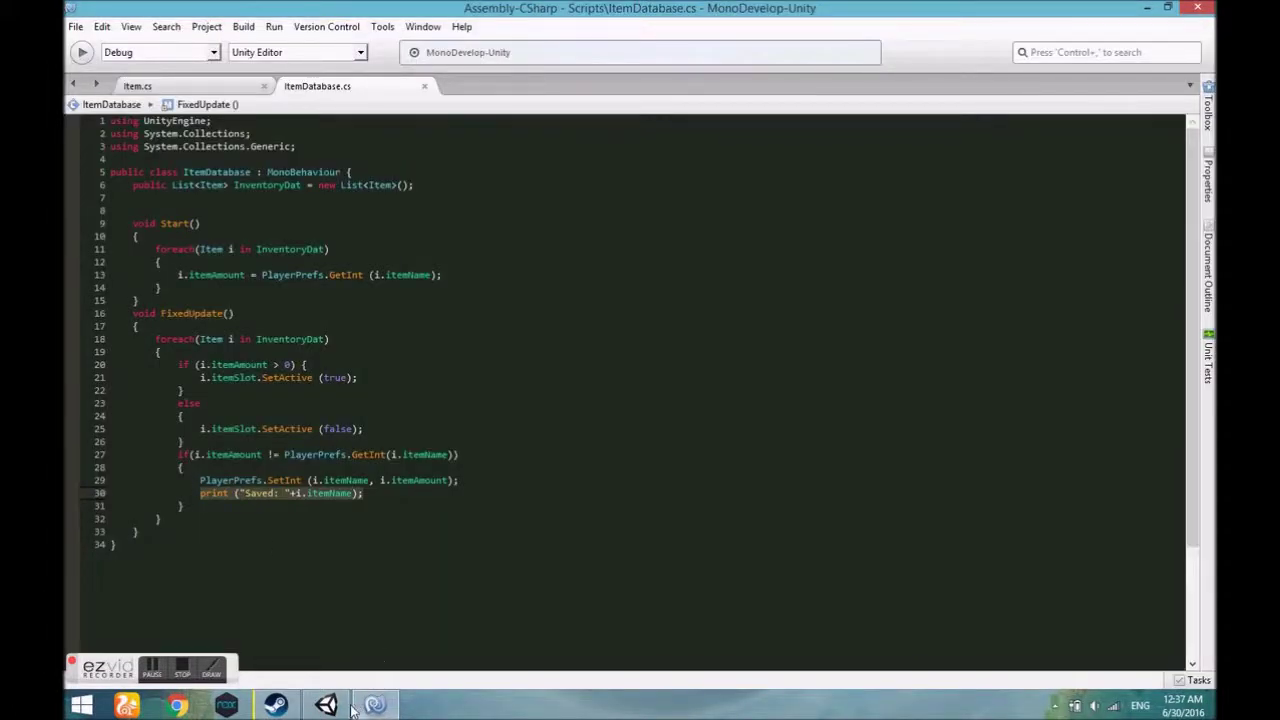
Step: Bring Unity forward and enter Play mode so the item amounts are saved
mouse_move(350, 706)
click(324, 610)
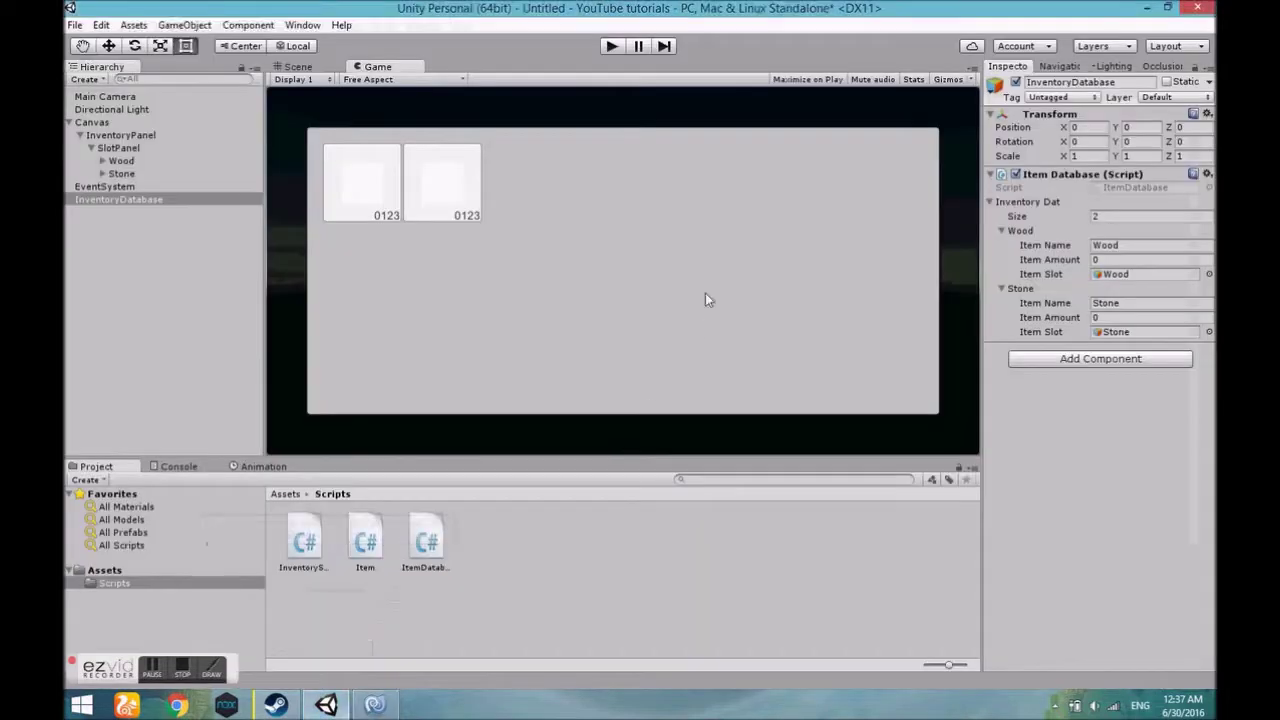
click(610, 46)
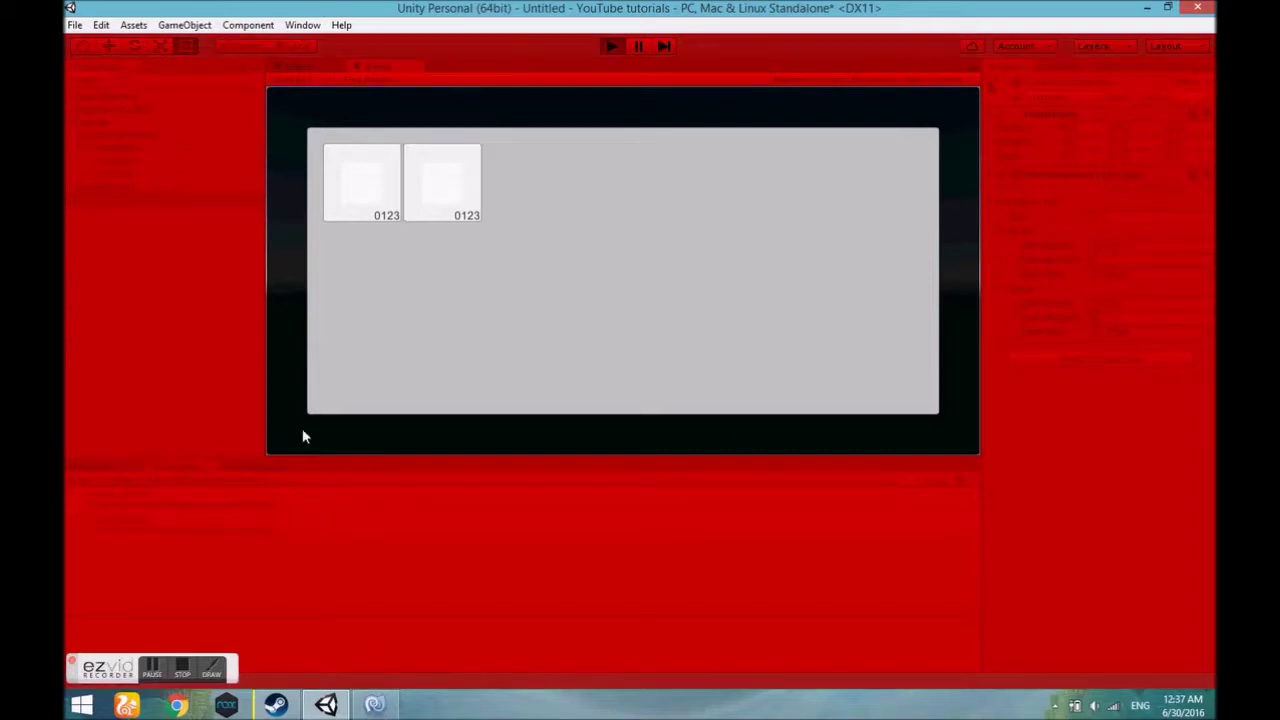
click(149, 519)
Step: Launch regedit via Win+R, open its Find box, then return to the running Unity game
key(super+r)
text(regedit)
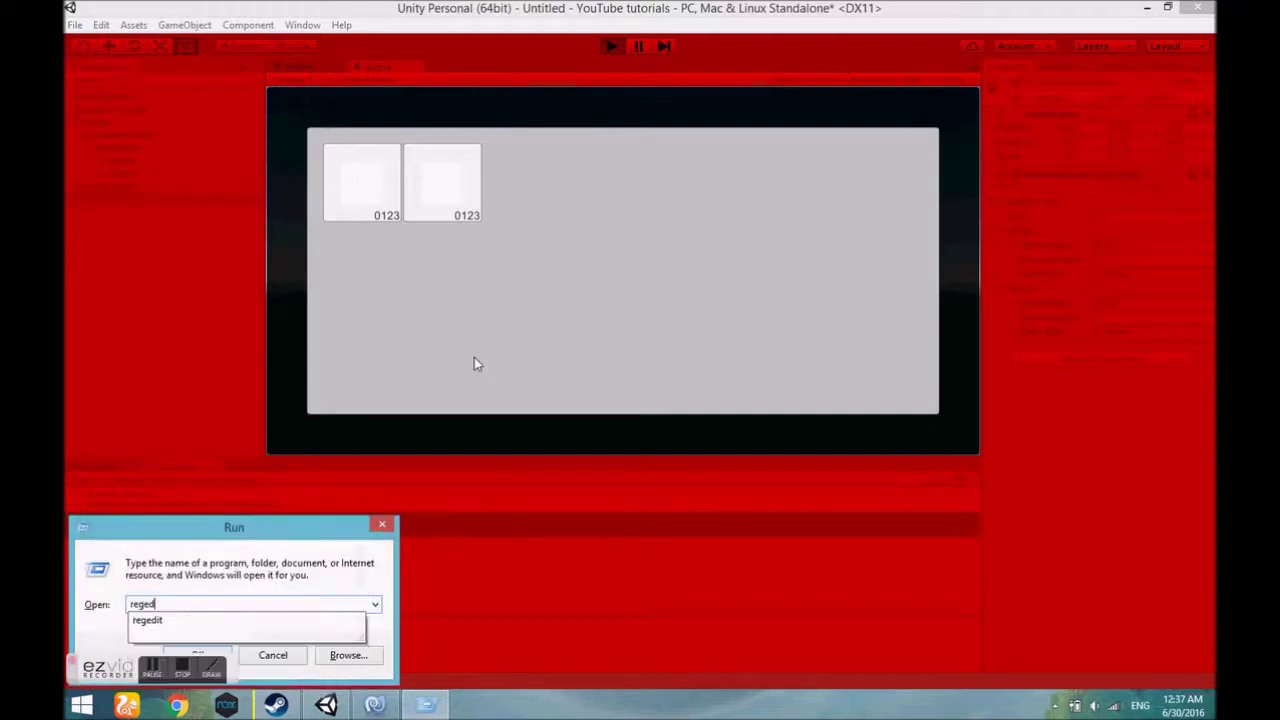
key(Return)
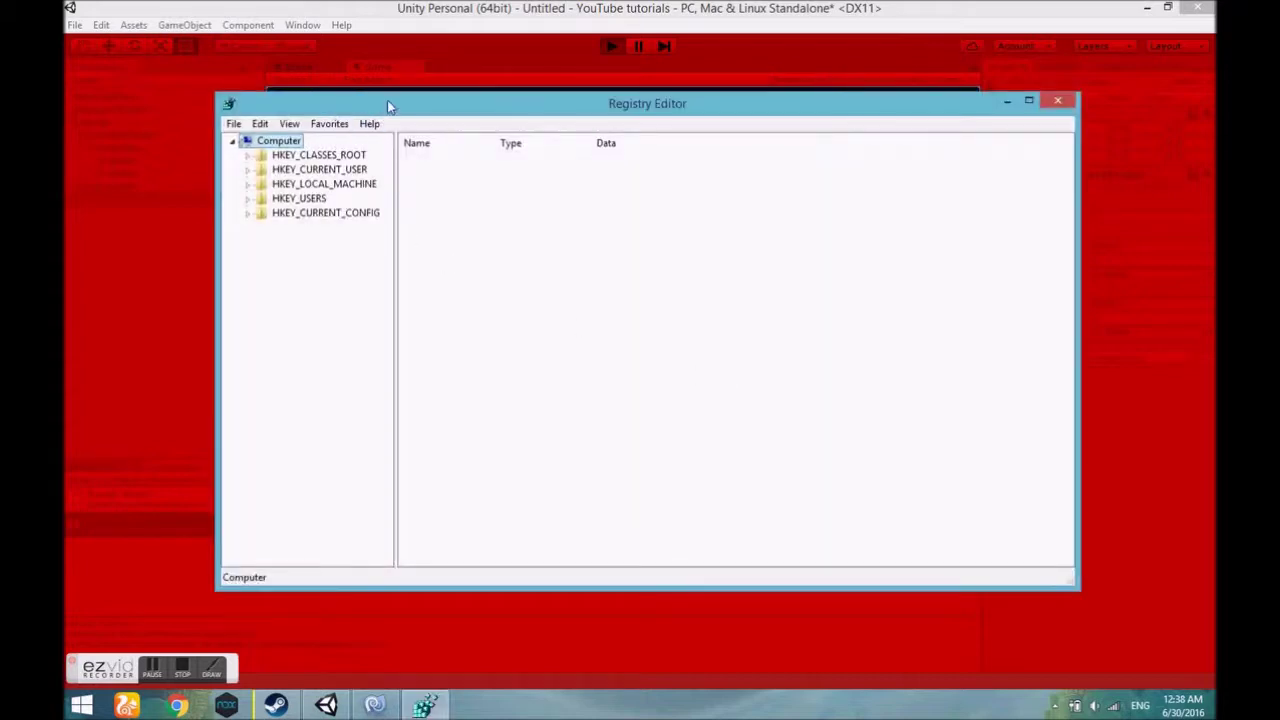
drag(389, 103, 694, 205)
key(ctrl+f)
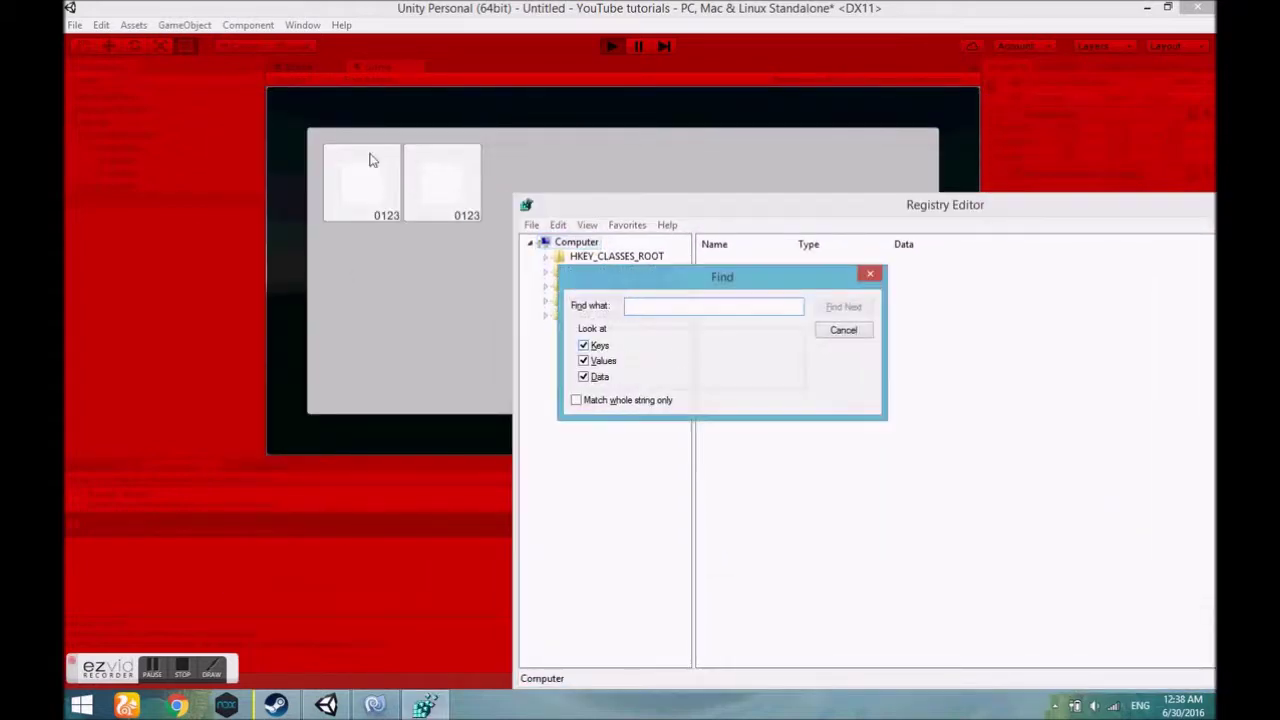
click(101, 24)
click(608, 52)
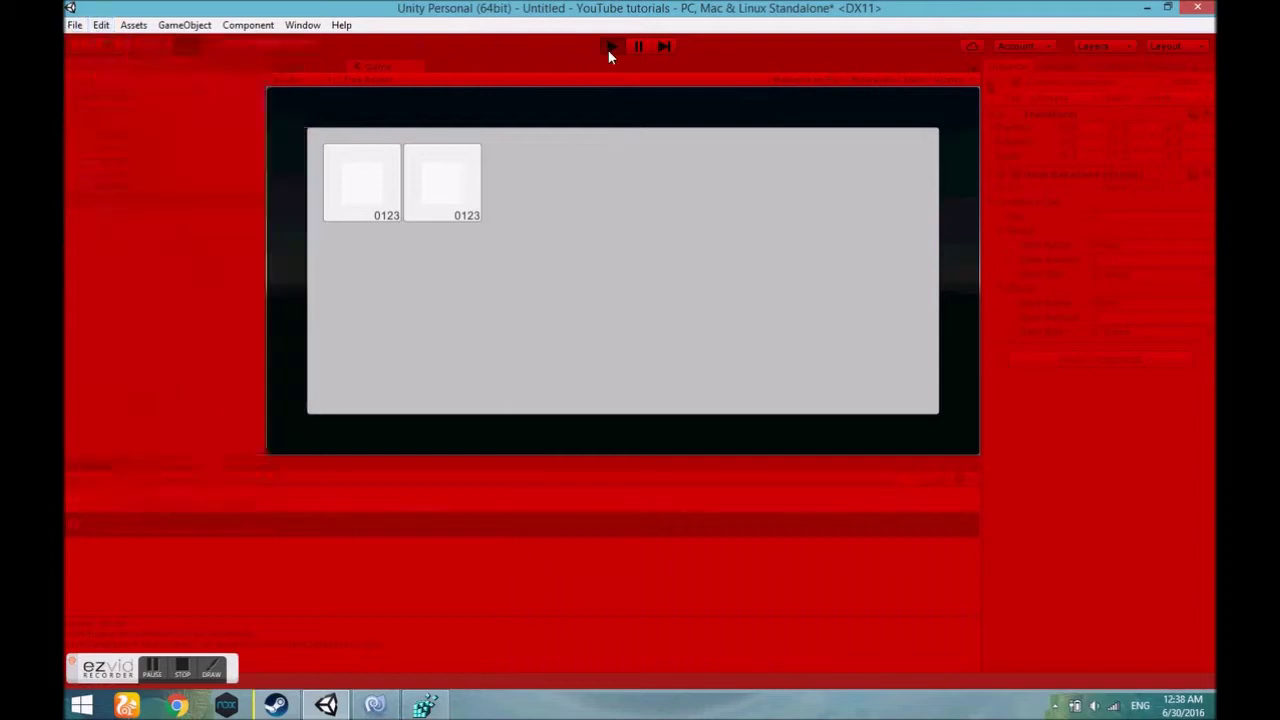
Step: Stop the game, confirm DefaultCompany and YouTube tutorials in Player Settings, then run the registry Find
click(610, 48)
click(75, 24)
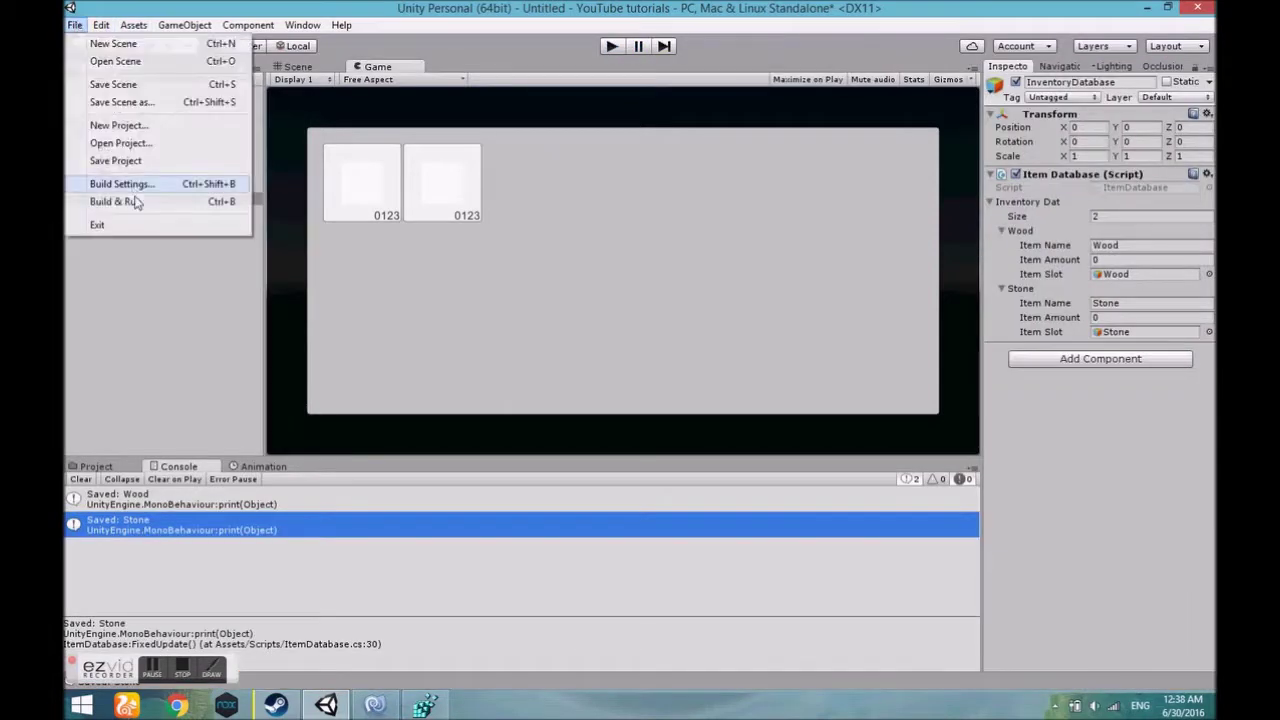
click(125, 184)
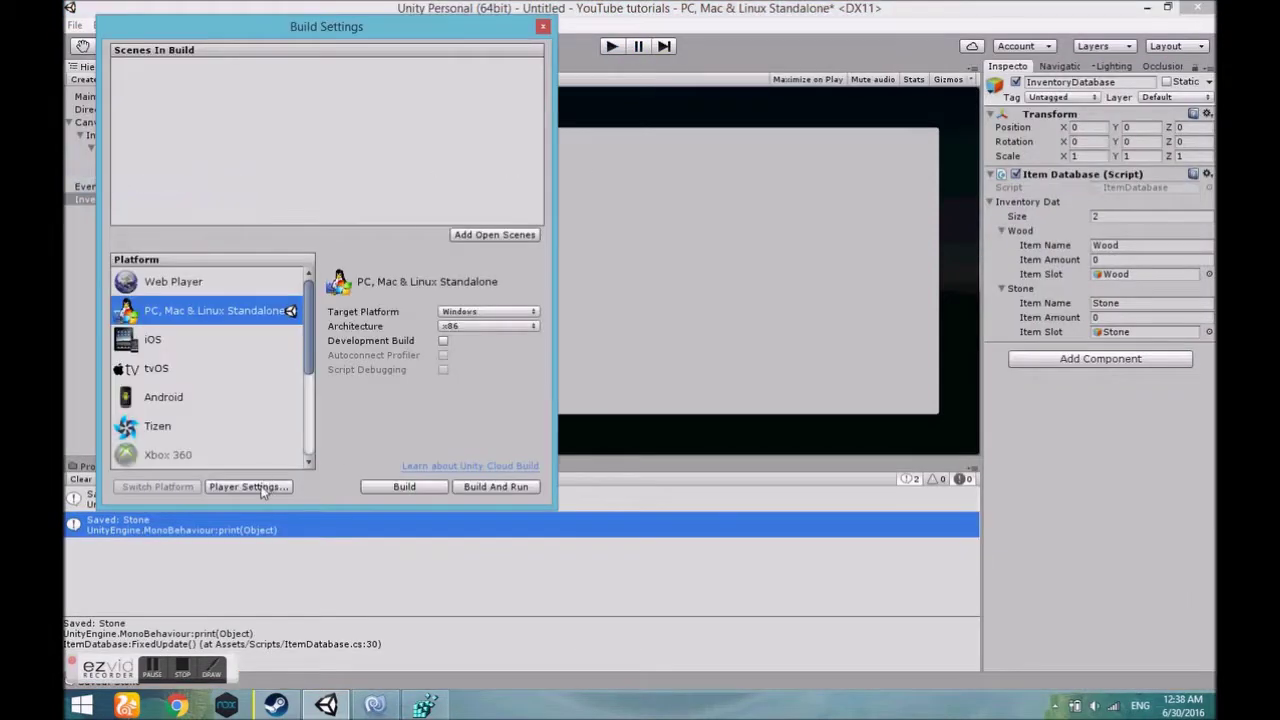
click(262, 487)
click(1115, 119)
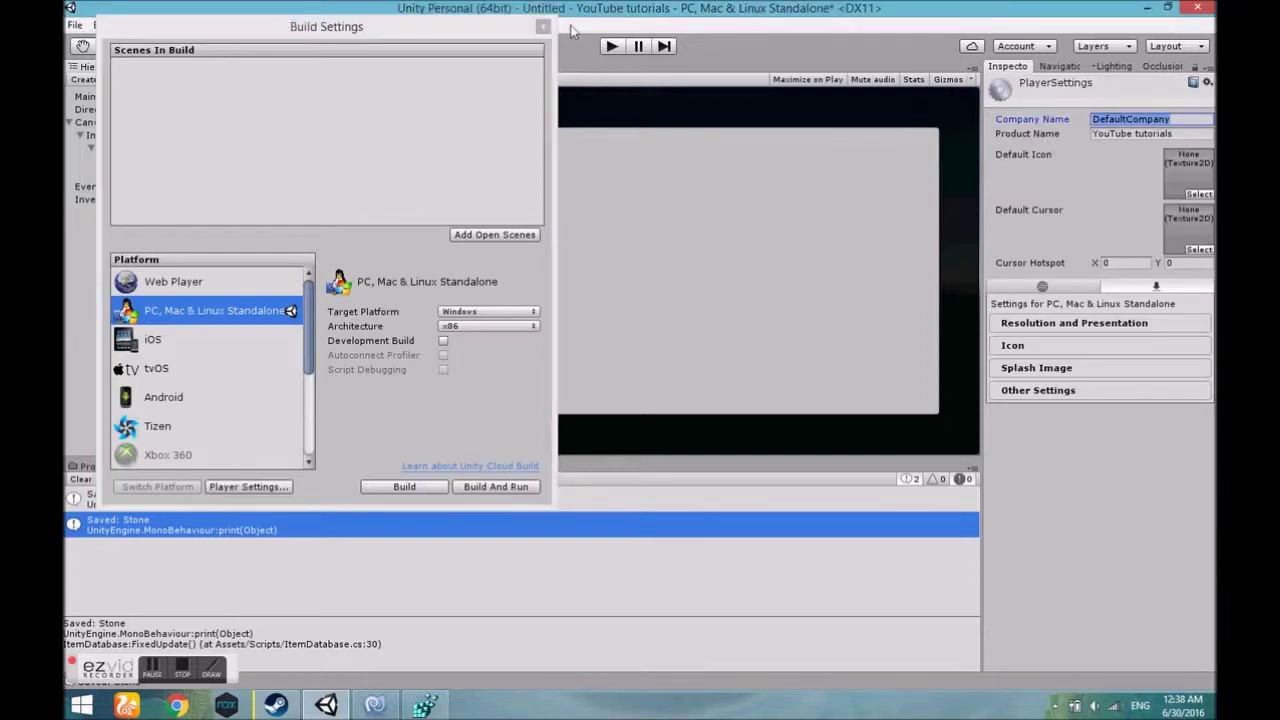
click(542, 27)
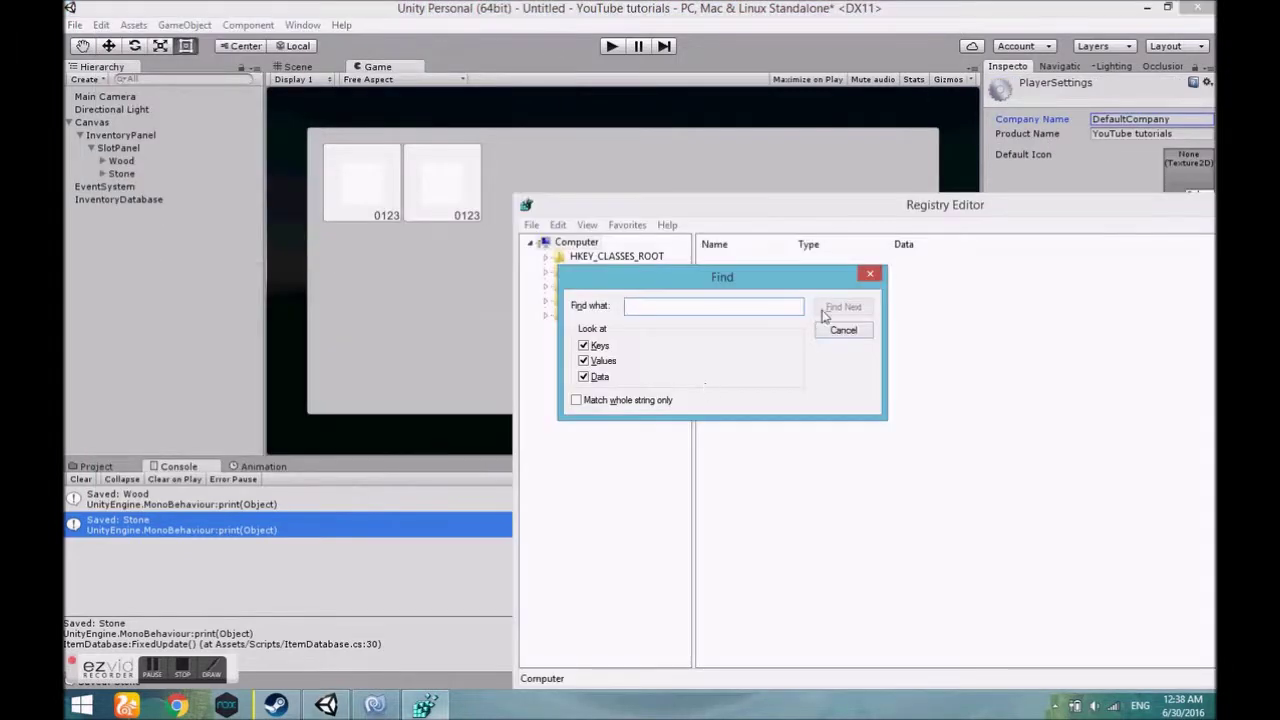
click(835, 308)
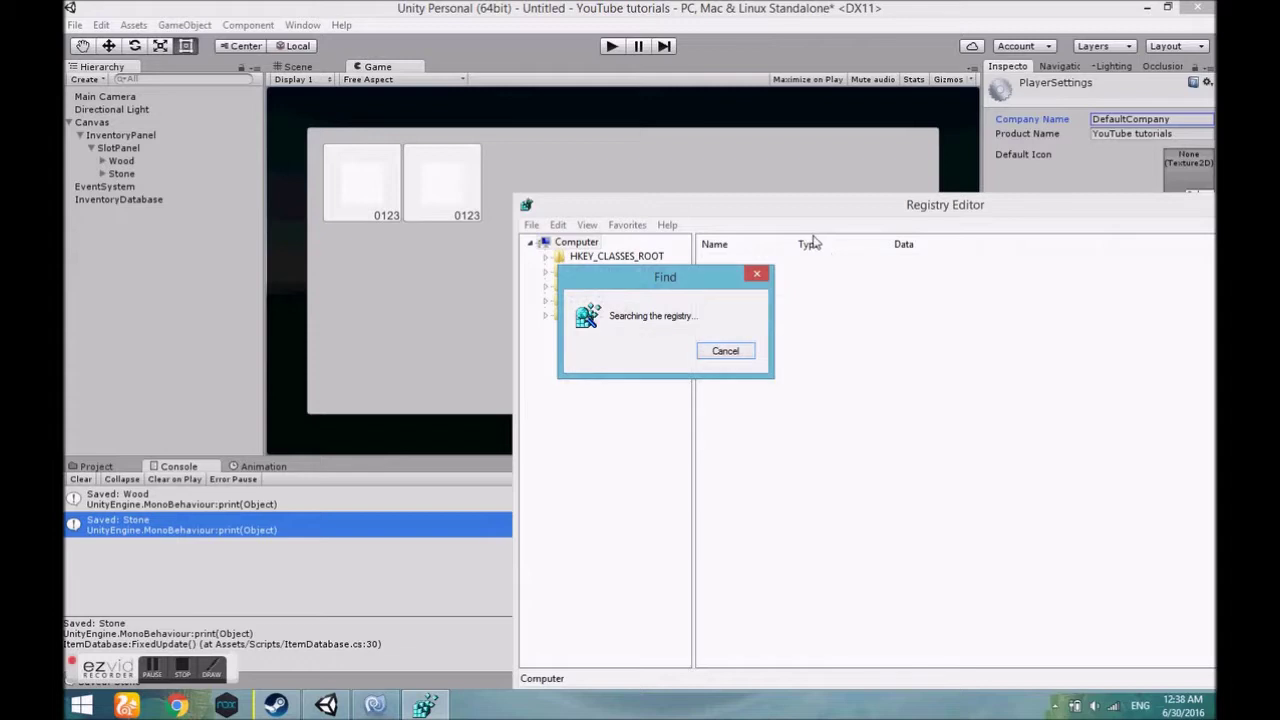